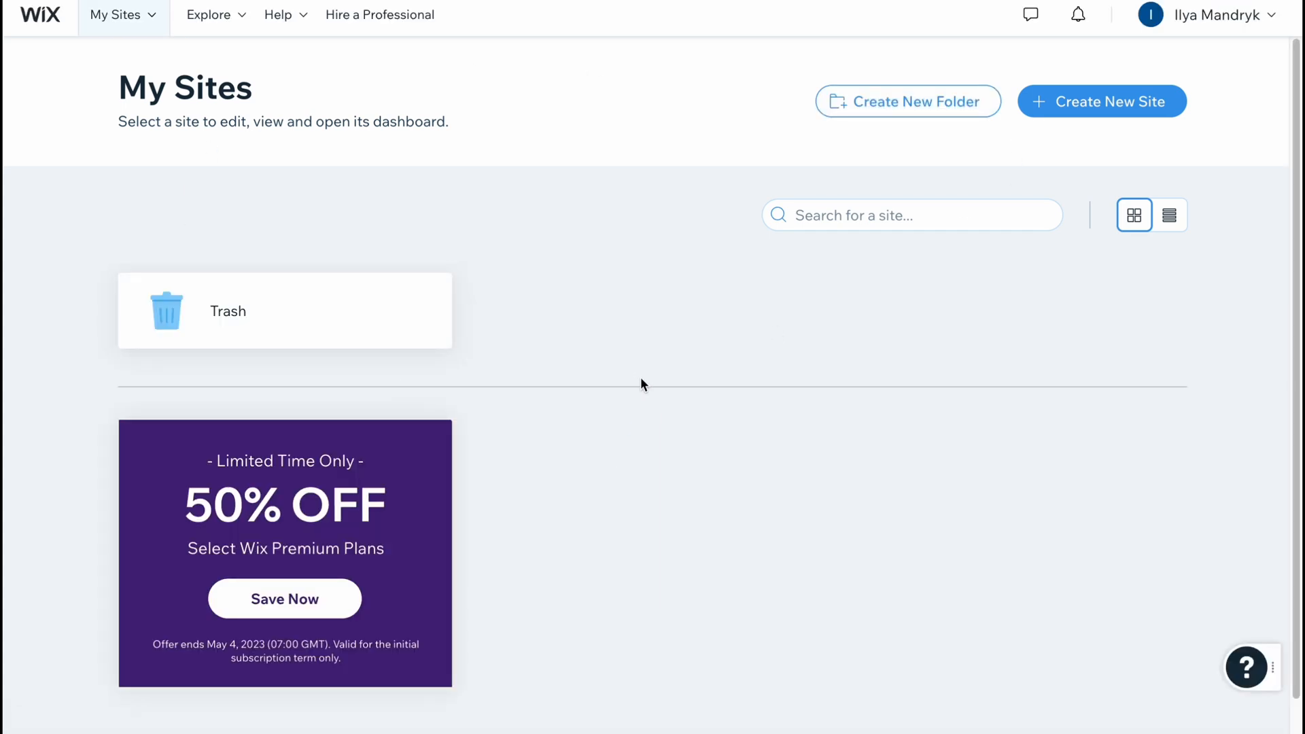
# Start creating a new site and set its website type to Online Store.
pyautogui.click(1082, 103)
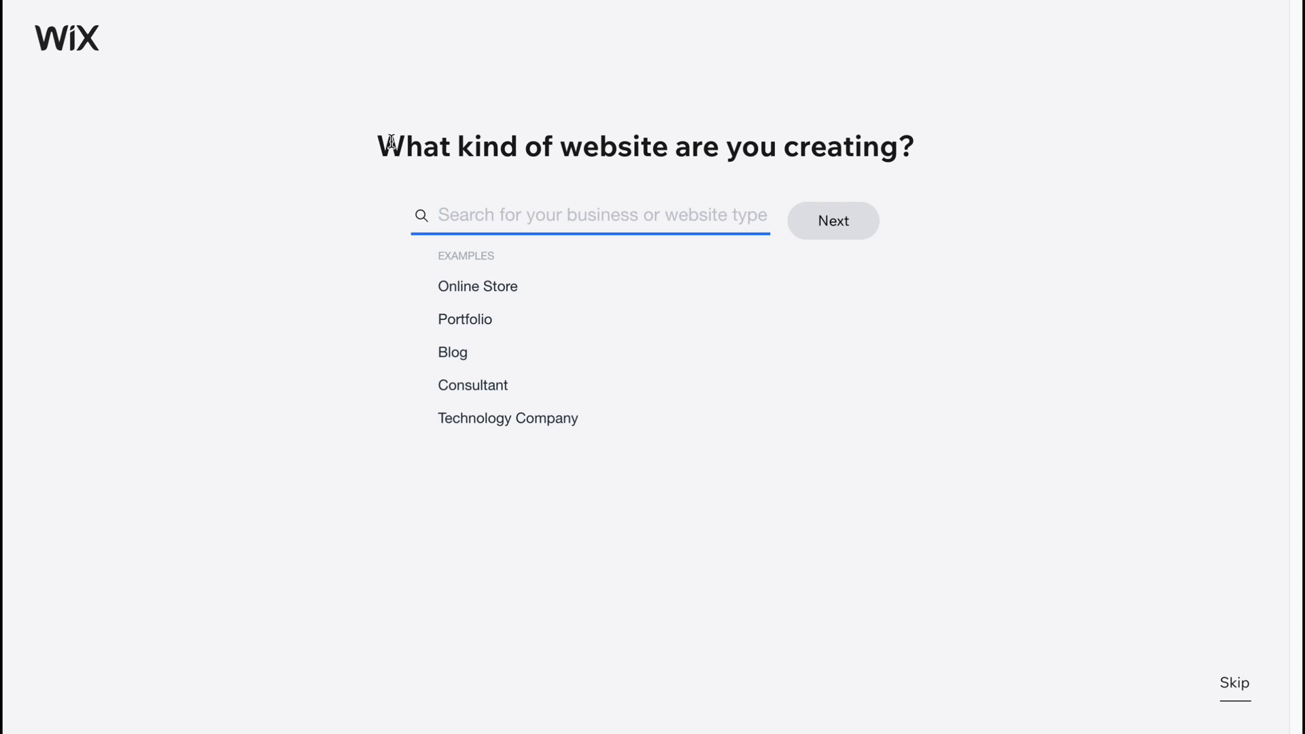
pyautogui.click(483, 286)
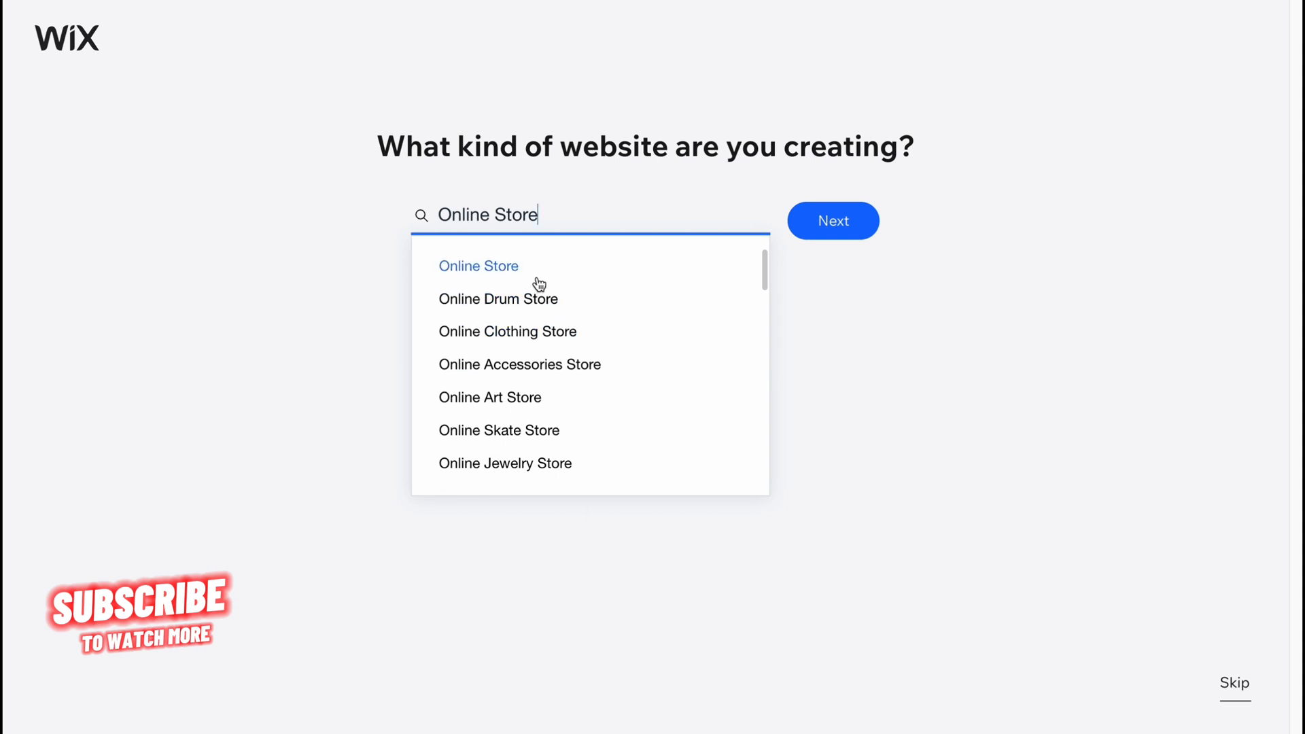
pyautogui.click(828, 216)
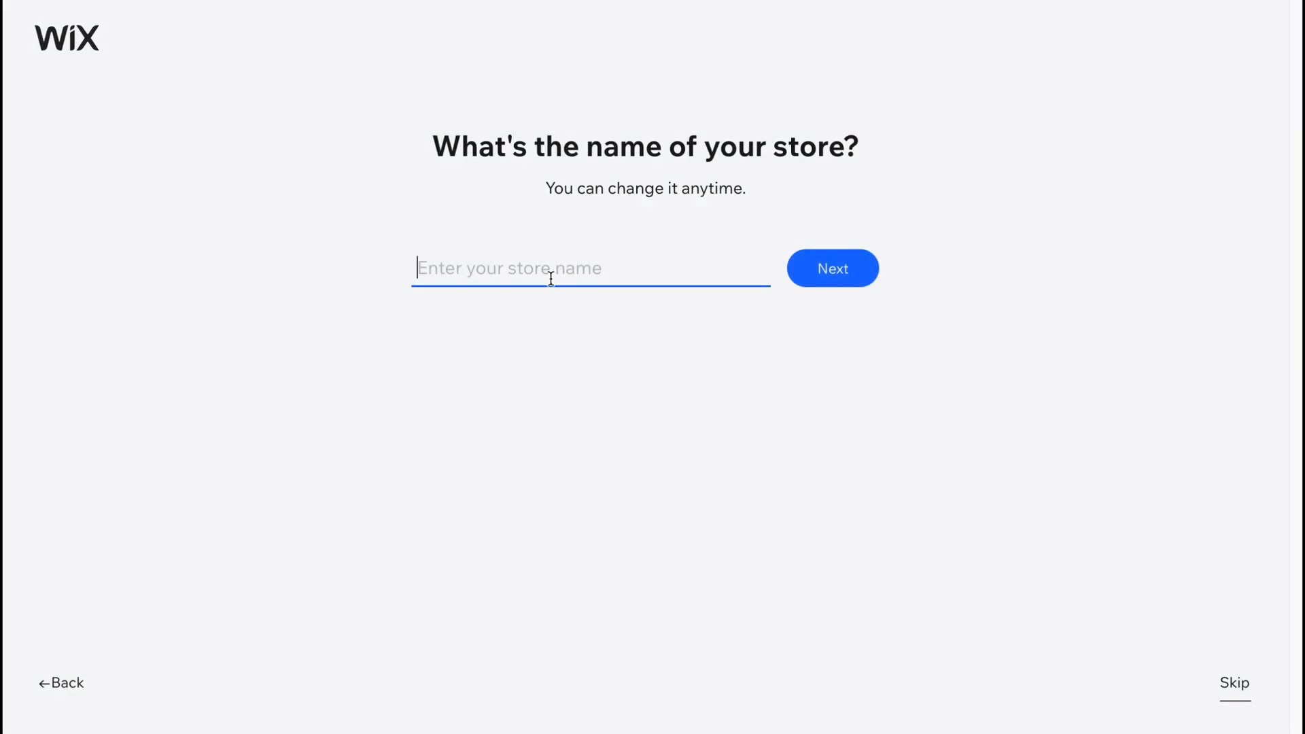
# Name the store "store 1" and continue the setup.
pyautogui.write('st')
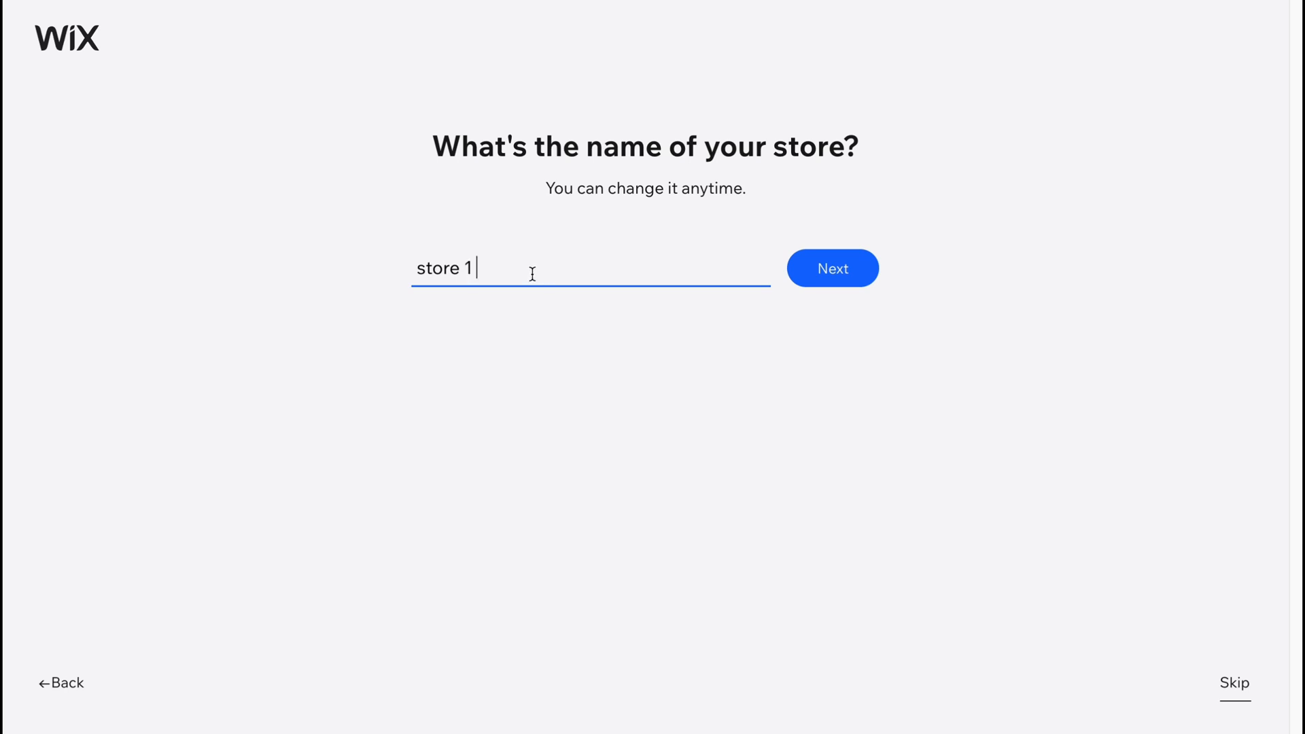
pyautogui.write('ore 1')
pyautogui.click(843, 269)
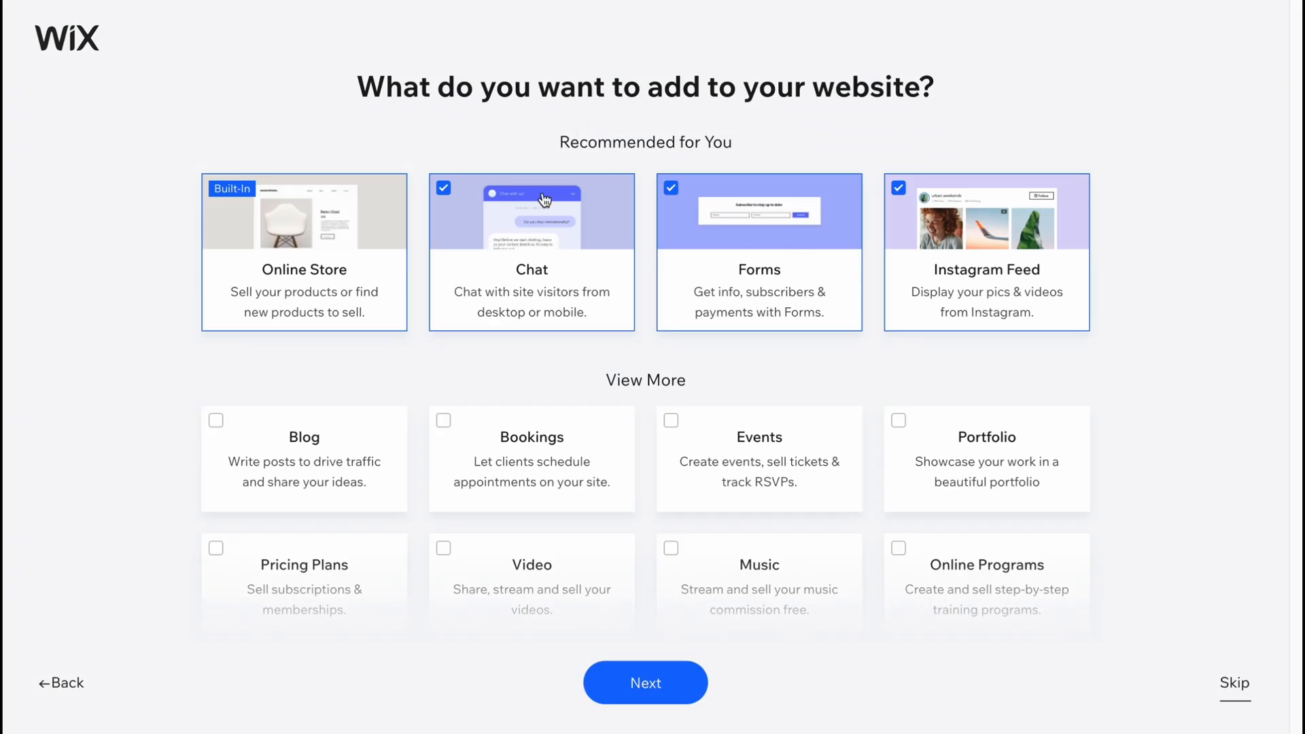
# Look over the features offered for the website, keep the recommended ones, and choose to begin designing with a template.
pyautogui.scroll(-3, 766, 322)
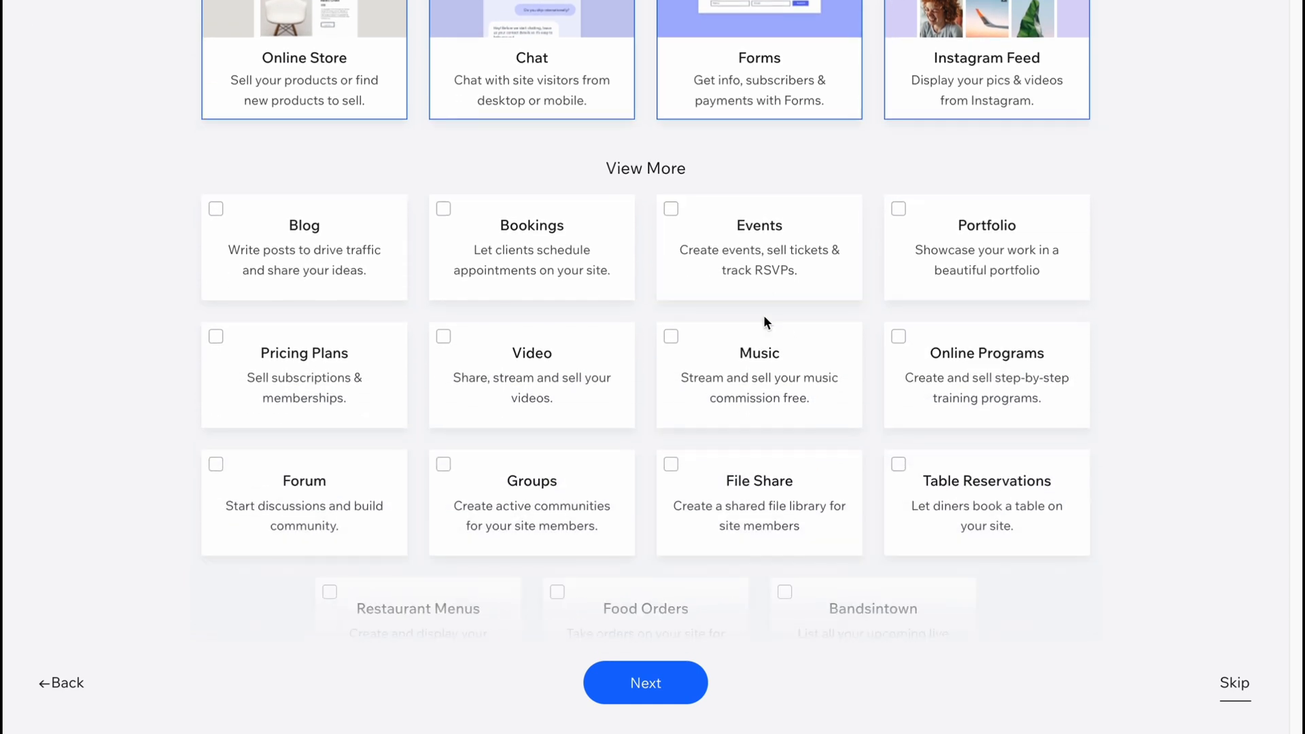
pyautogui.scroll(3, 761, 313)
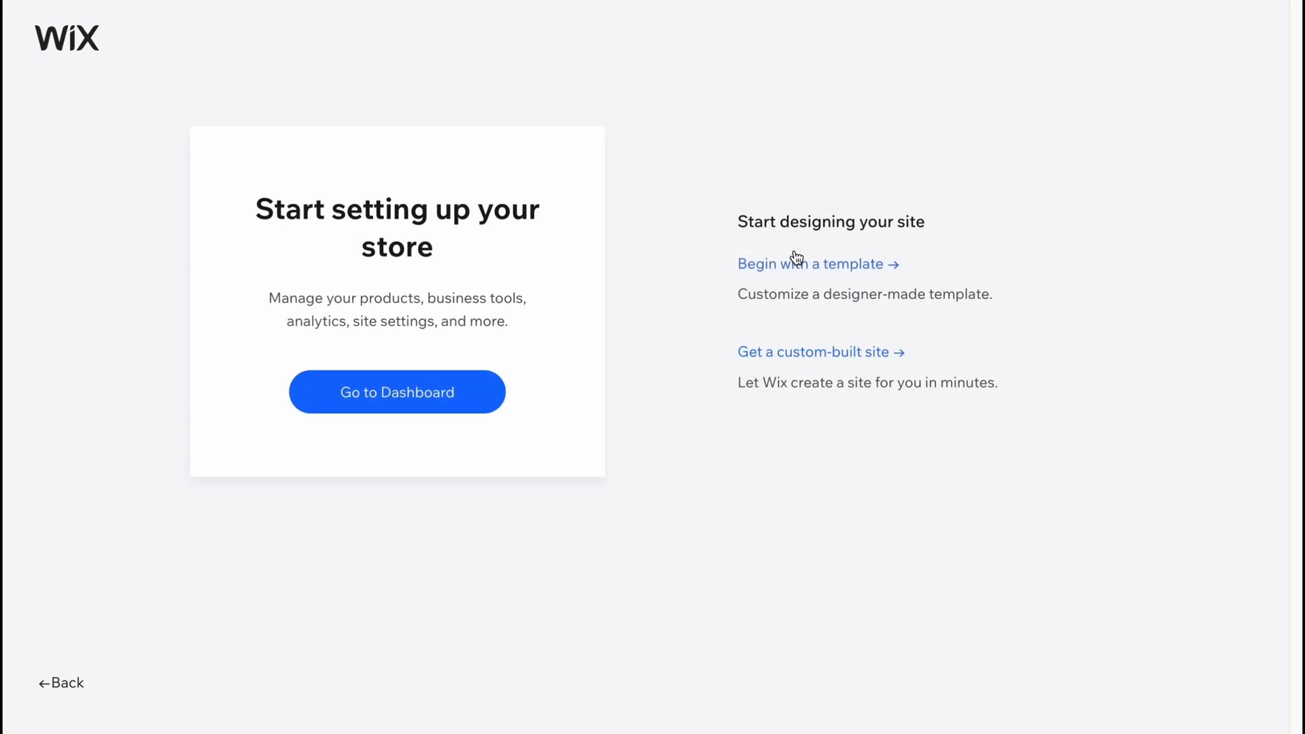
pyautogui.click(794, 258)
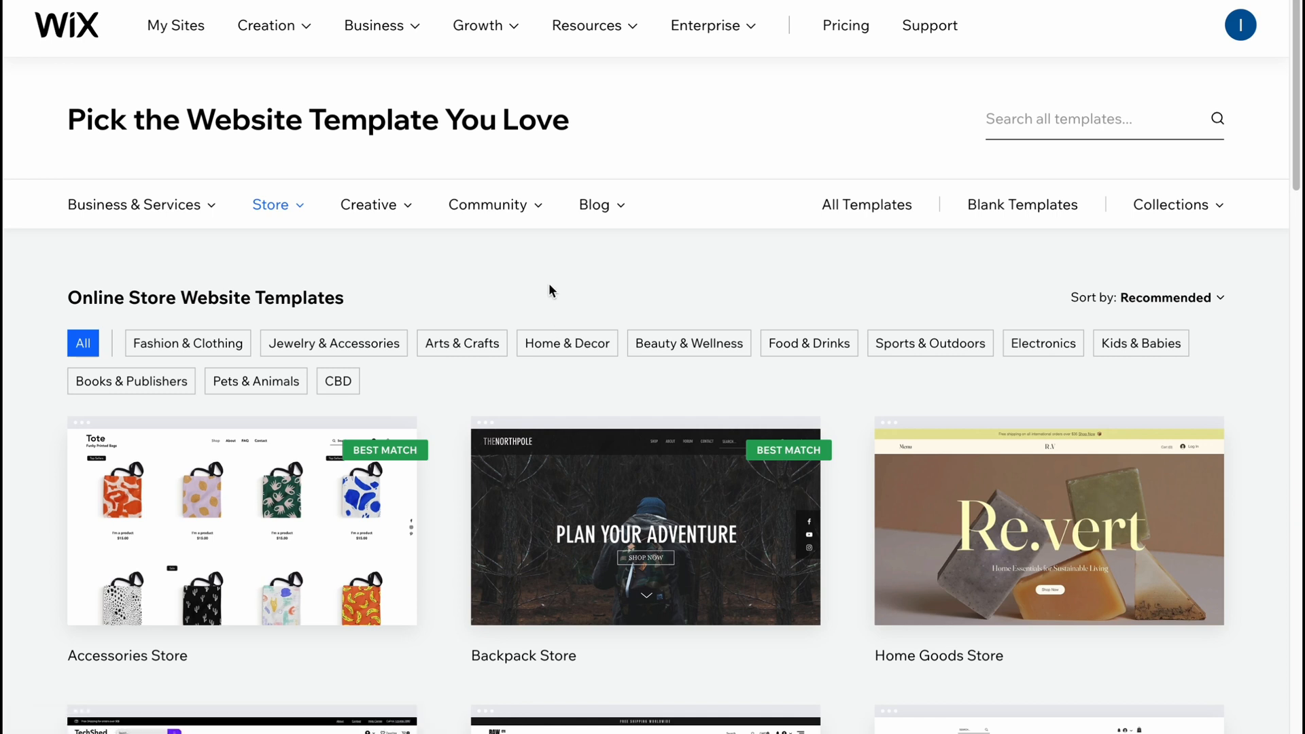
# Filter the store templates to Sports & Outdoors and look through both pages of results.
pyautogui.moveTo(298, 213)
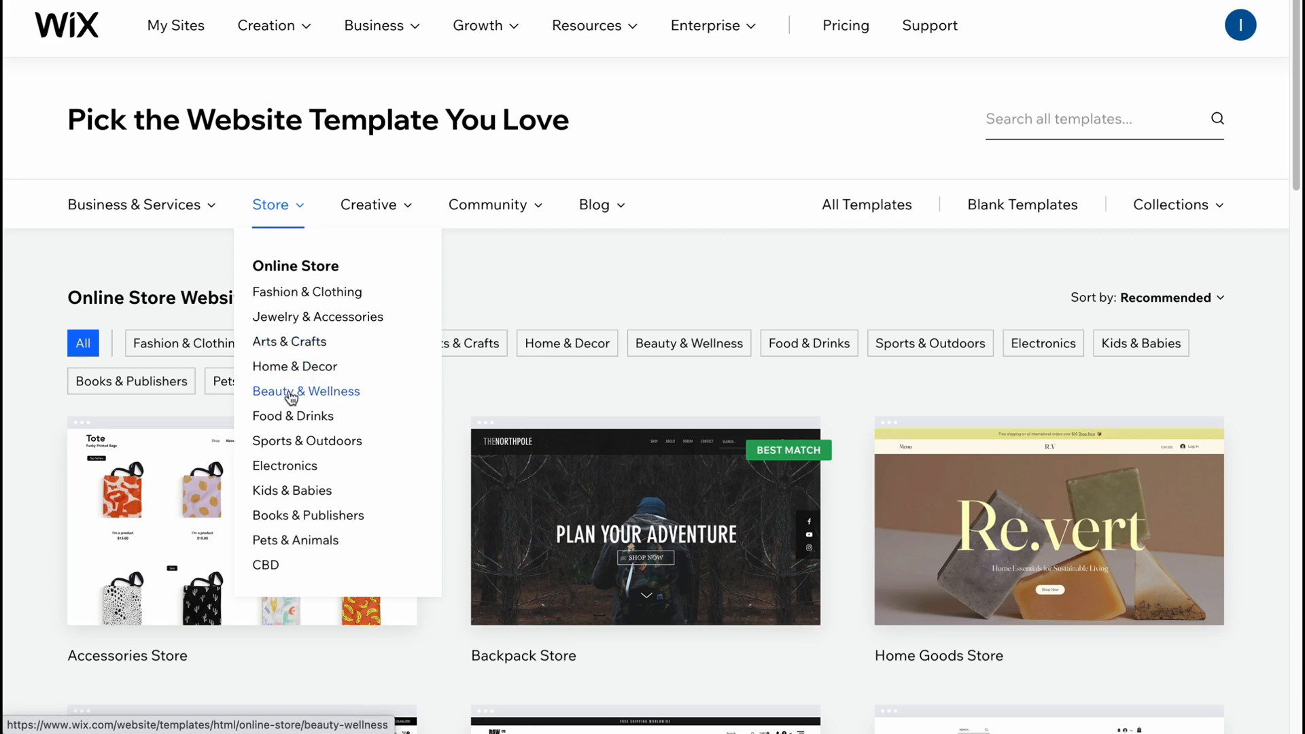
pyautogui.click(306, 440)
pyautogui.scroll(-7, 578, 282)
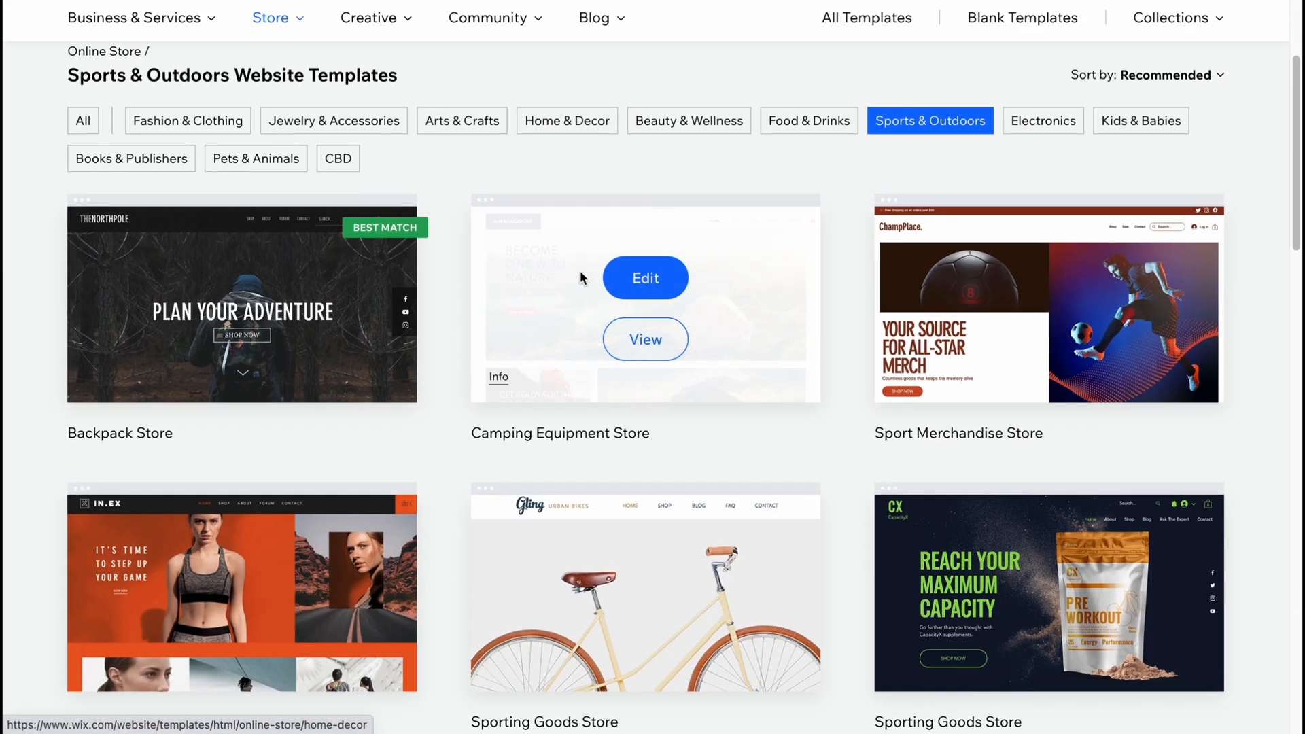
pyautogui.scroll(-5, 568, 268)
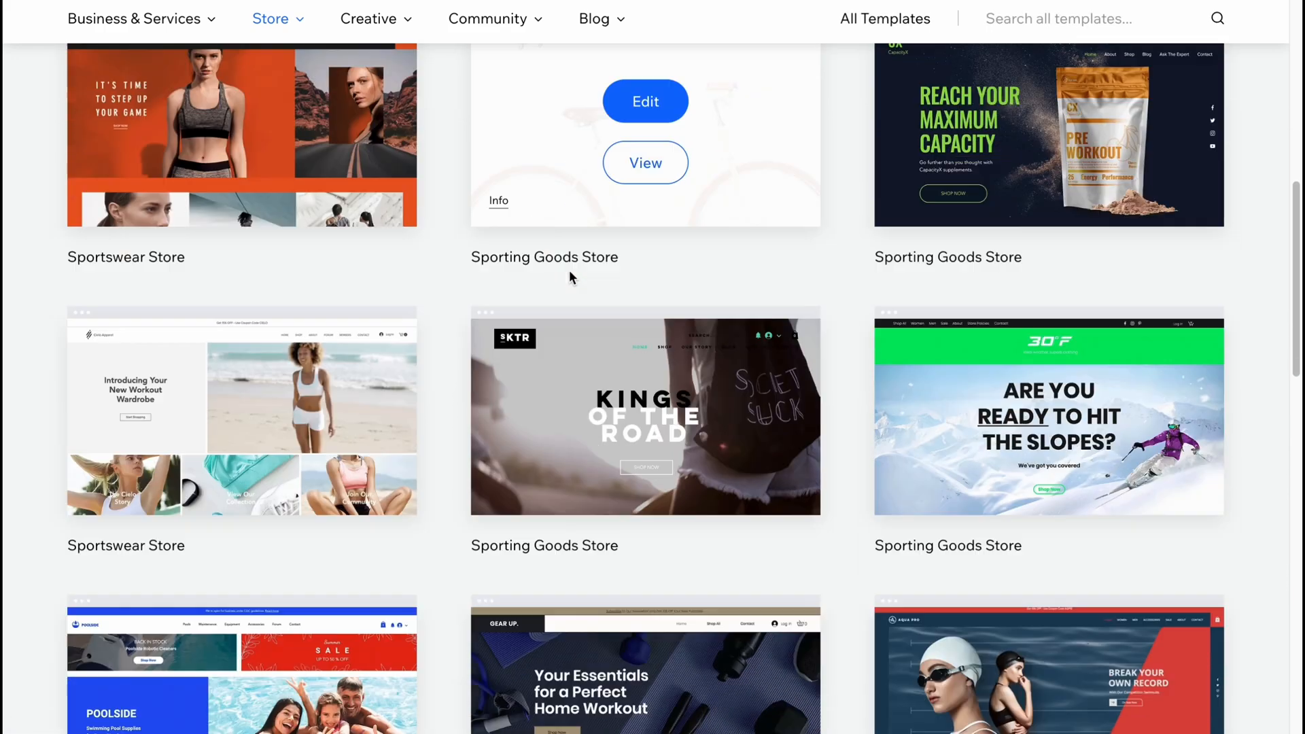
pyautogui.scroll(-5, 569, 270)
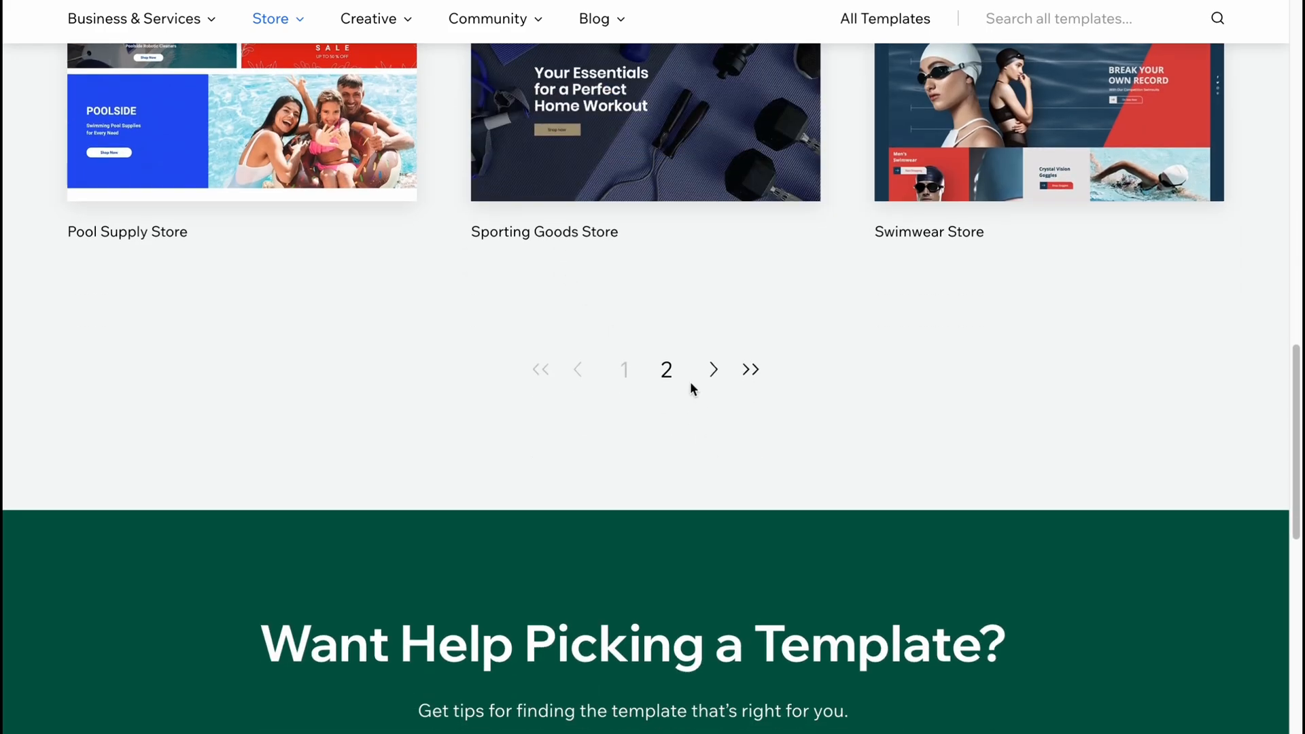
pyautogui.click(667, 371)
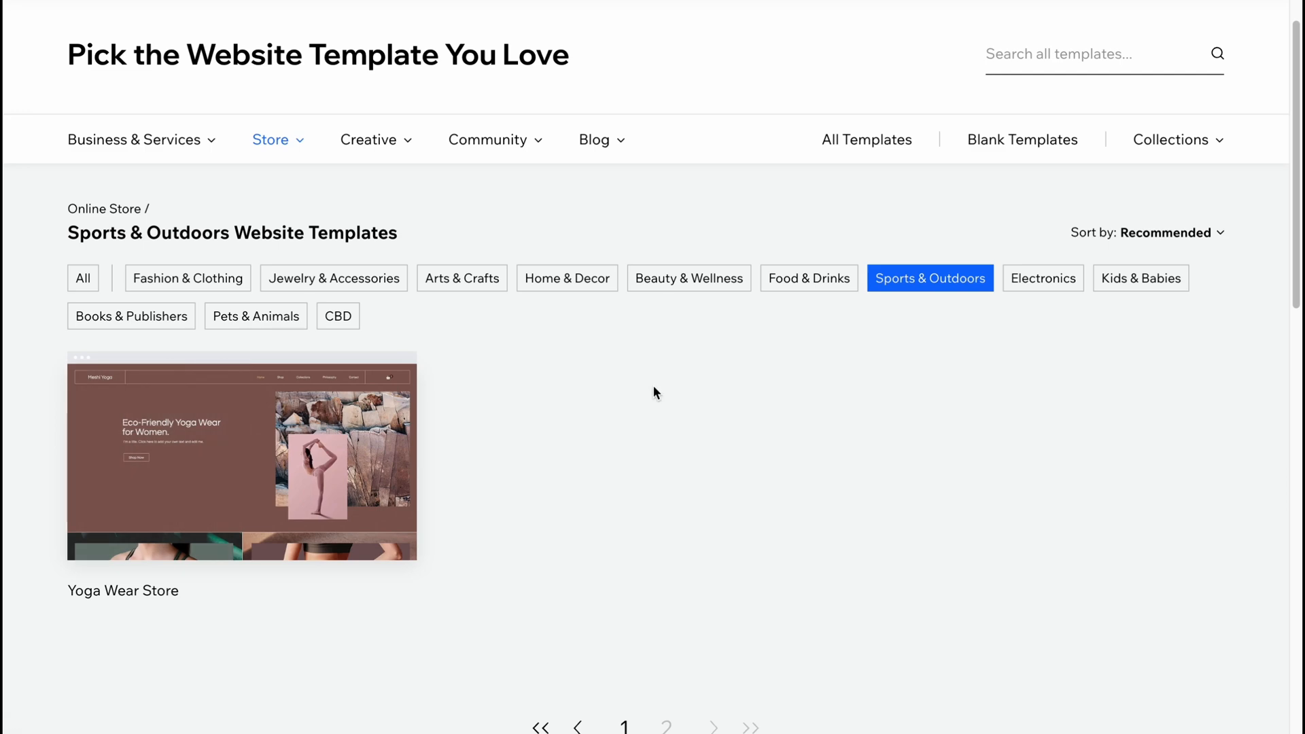
pyautogui.scroll(-4, 639, 408)
pyautogui.click(621, 456)
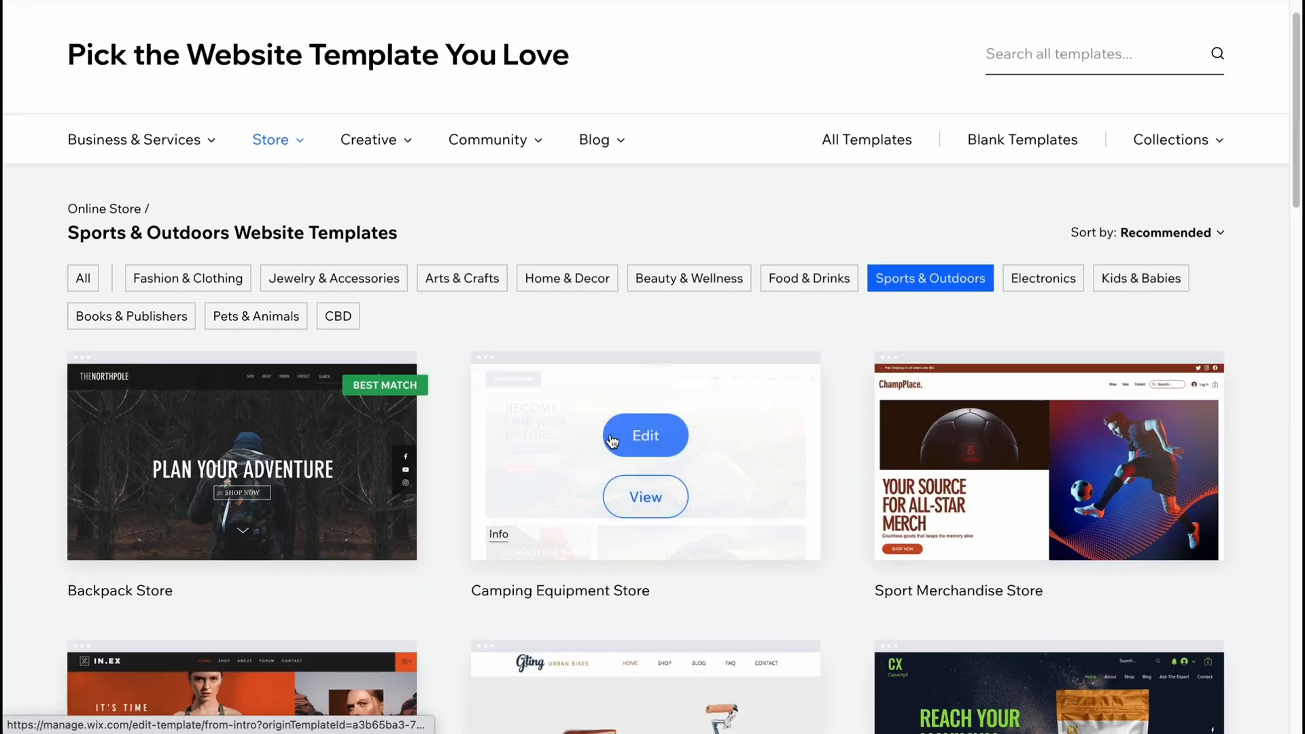
# Browse the first page of Sports & Outdoors templates and open the preview of the Gling Urban Bikes Sporting Goods Store template.
pyautogui.scroll(-4, 547, 419)
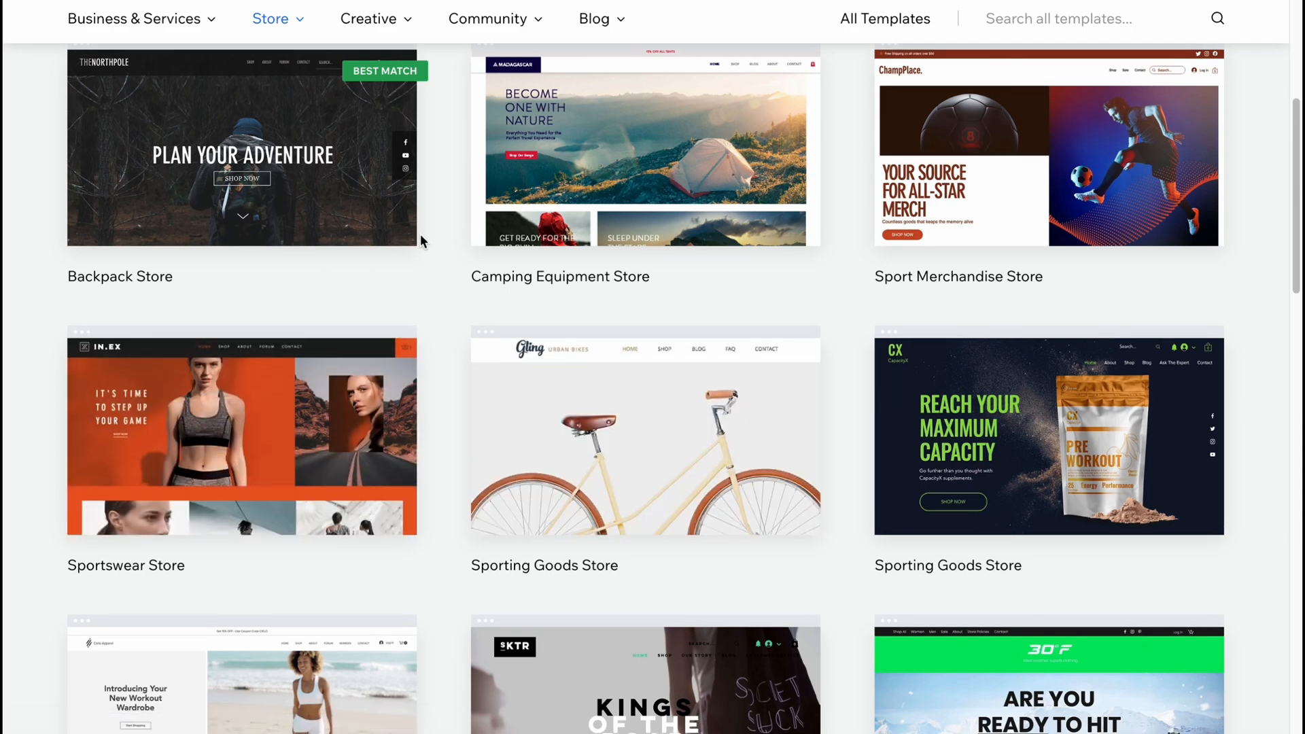
pyautogui.scroll(-2, 394, 231)
pyautogui.scroll(-2, 281, 272)
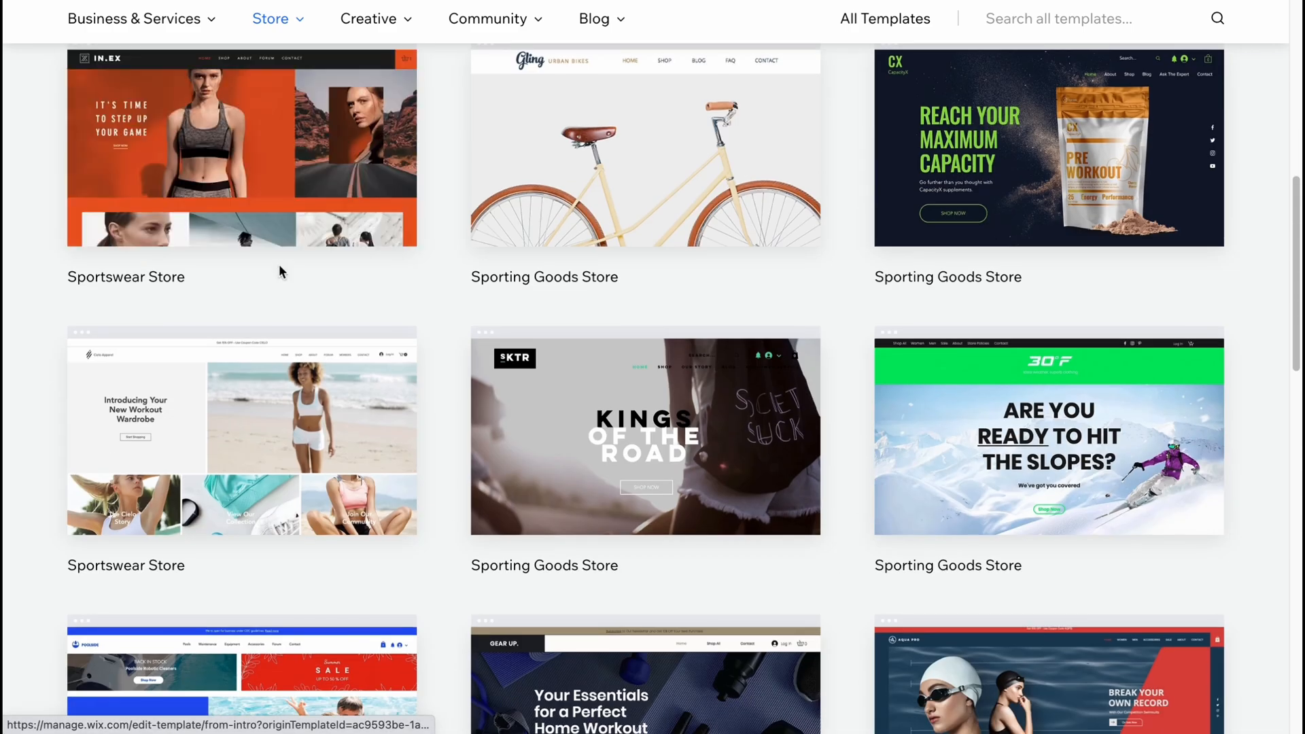
pyautogui.scroll(-1, 280, 266)
pyautogui.scroll(3, 507, 357)
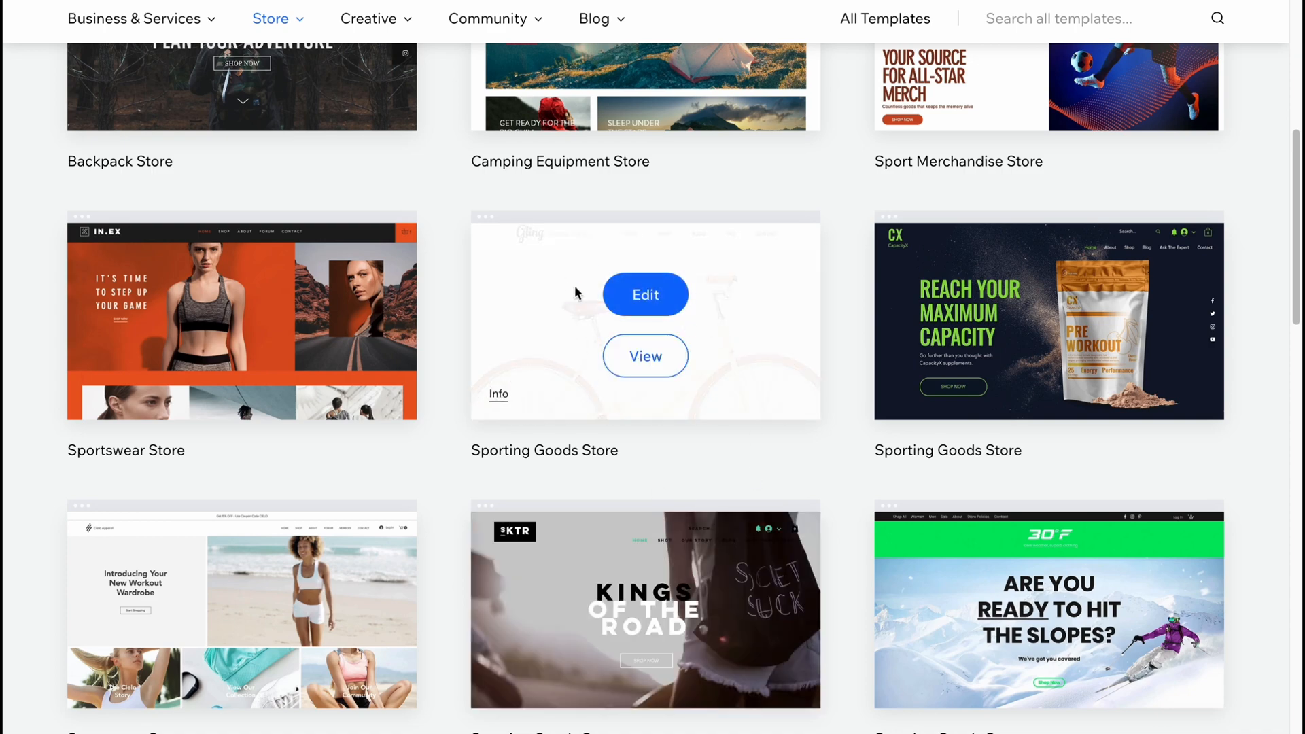
pyautogui.click(663, 357)
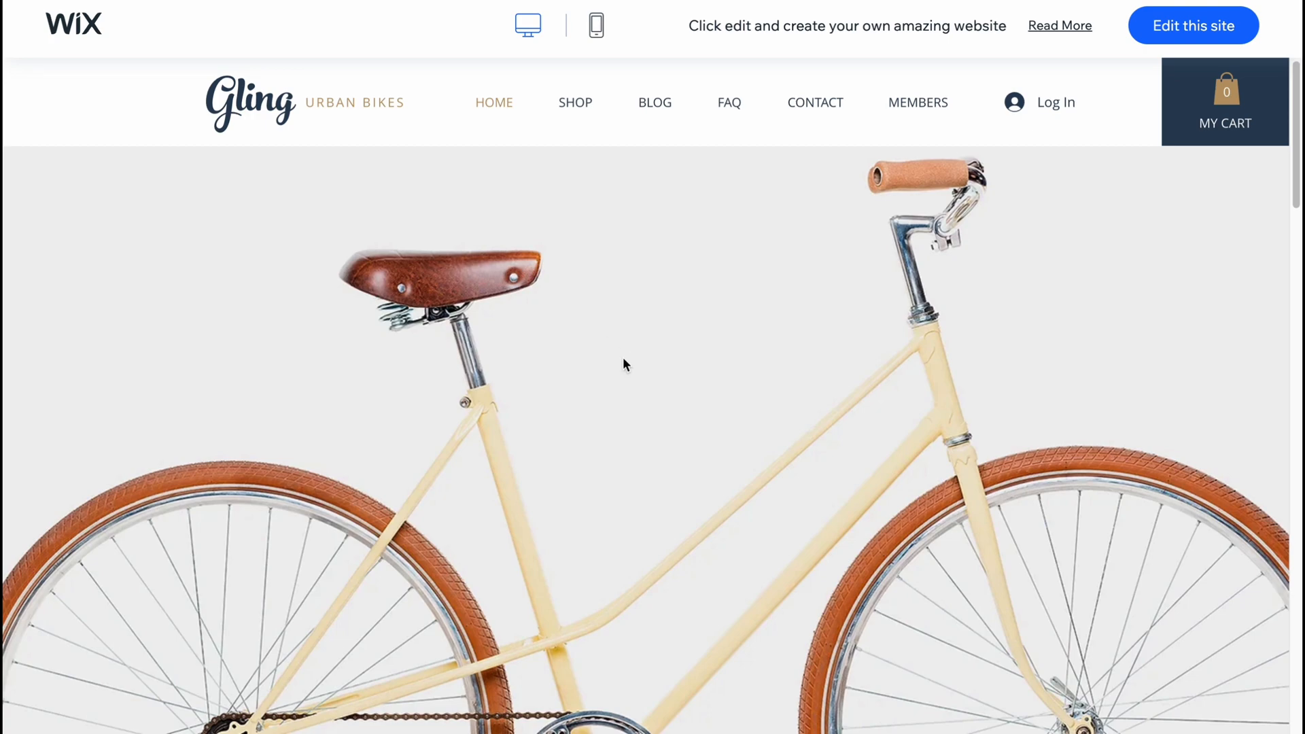
# Examine the bike store template's home page in desktop and mobile preview and open the template for editing.
pyautogui.scroll(-15, 618, 360)
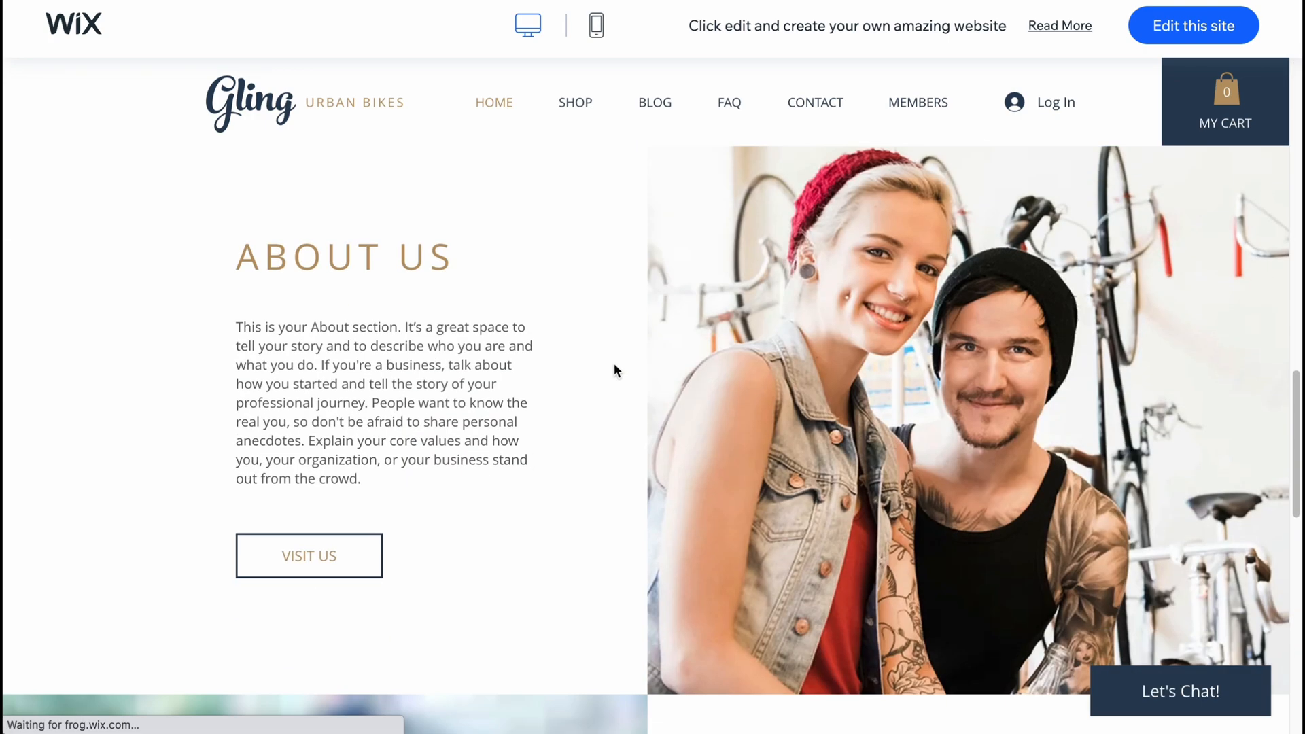
pyautogui.scroll(-12, 613, 370)
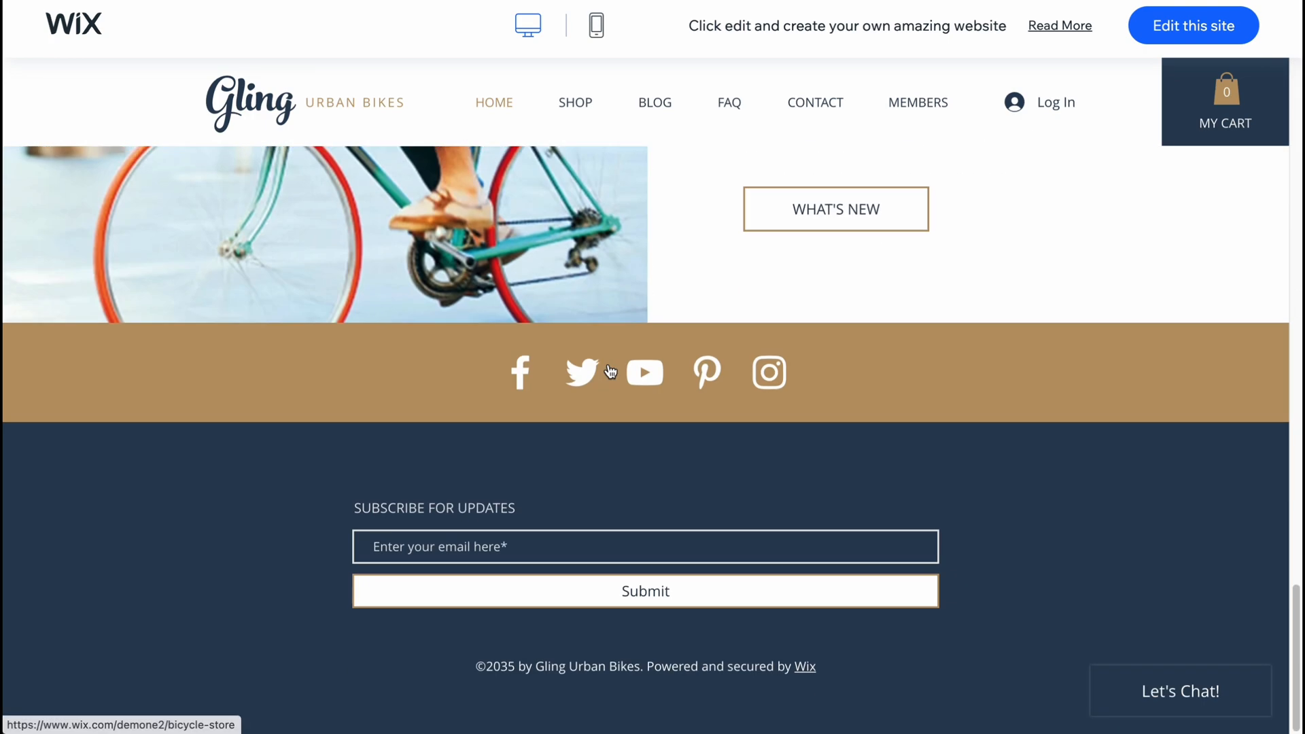
pyautogui.scroll(12, 610, 370)
pyautogui.click(597, 27)
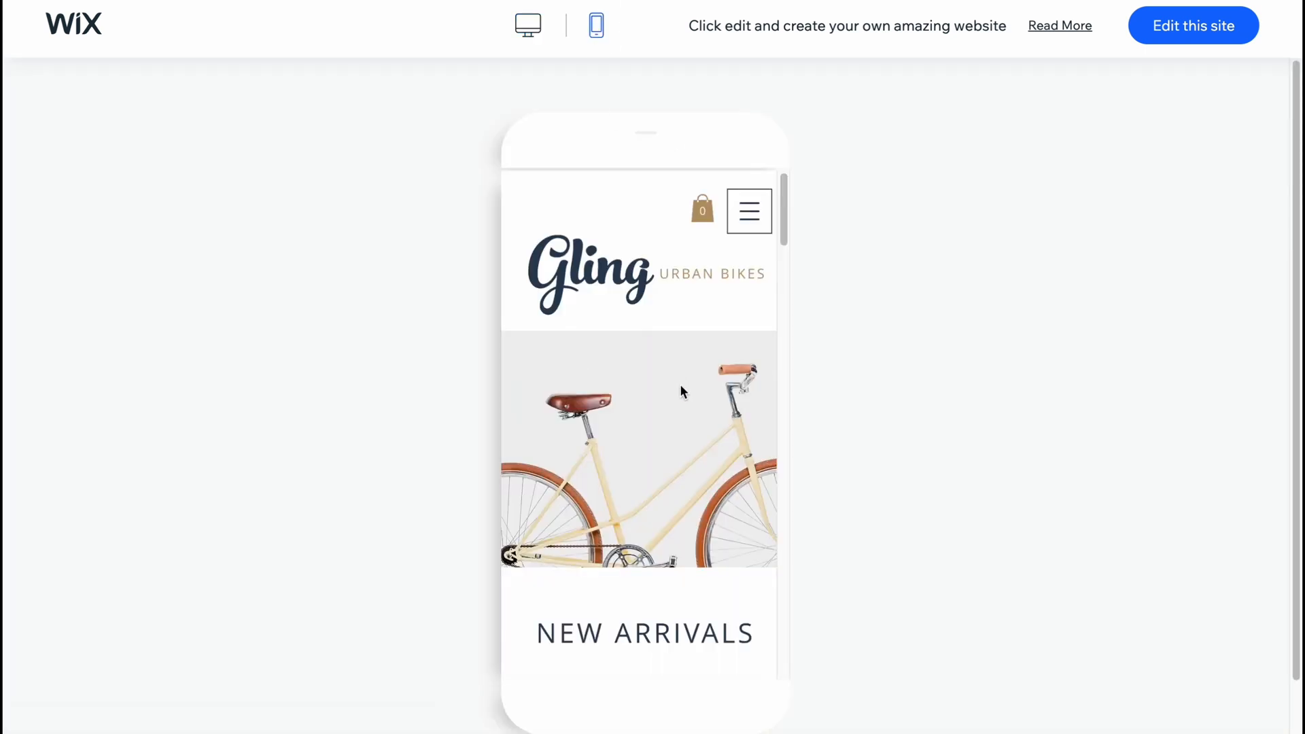
pyautogui.scroll(-10, 680, 394)
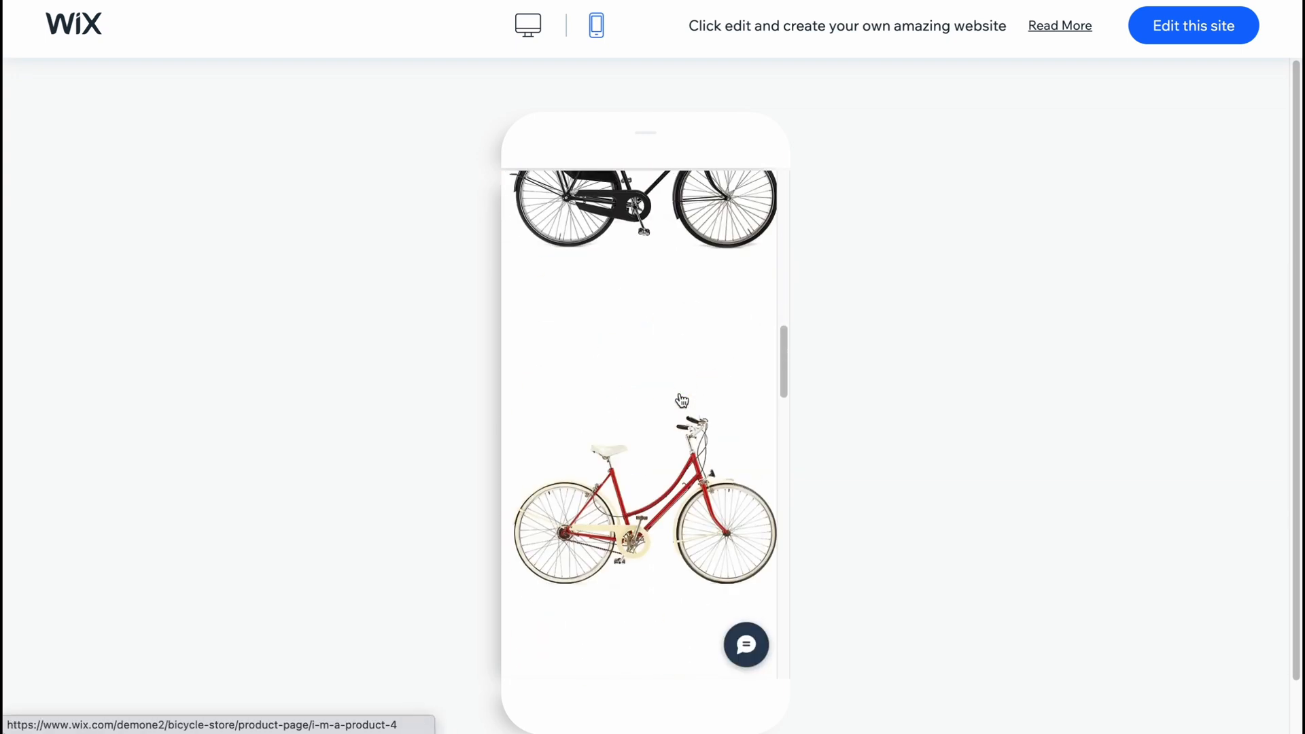
pyautogui.scroll(-2, 682, 400)
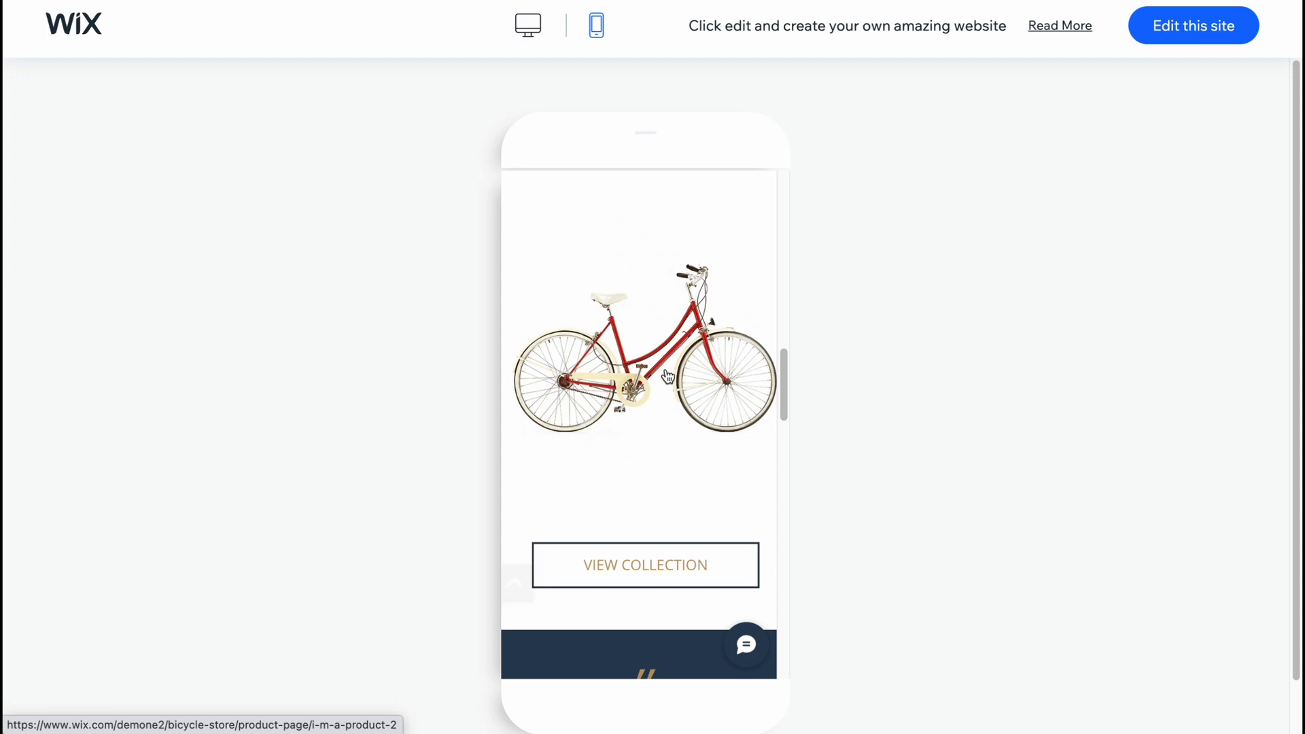
pyautogui.scroll(-5, 659, 377)
pyautogui.scroll(-2, 647, 358)
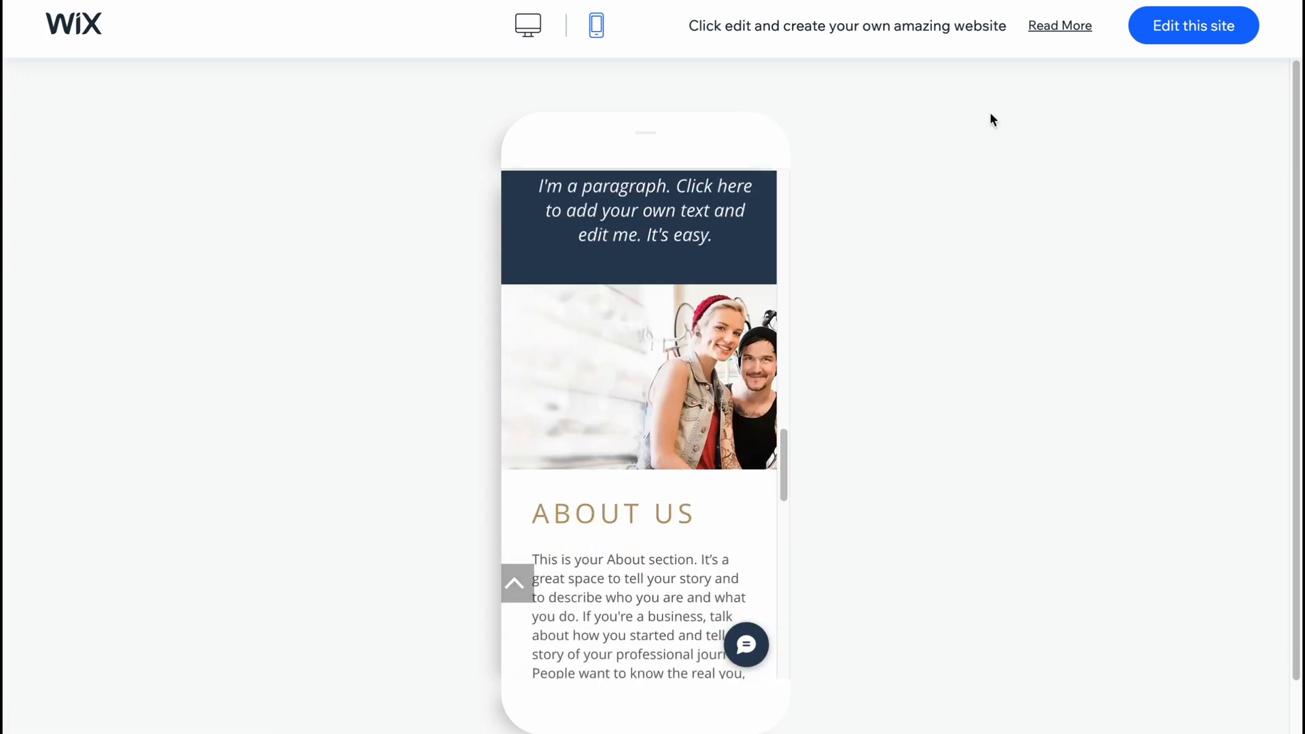
pyautogui.click(1194, 26)
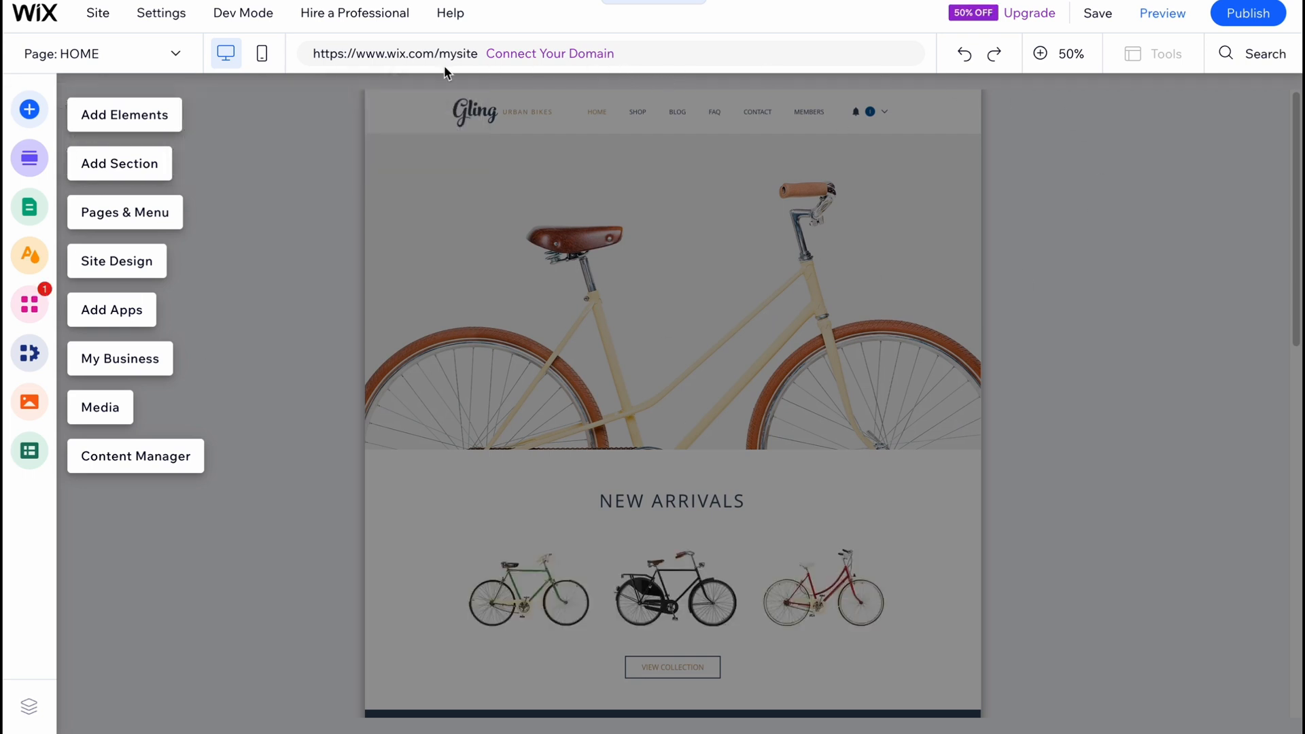
# Look through the Store elements and the ready-made Store sections that can be added to the page.
pyautogui.click(30, 110)
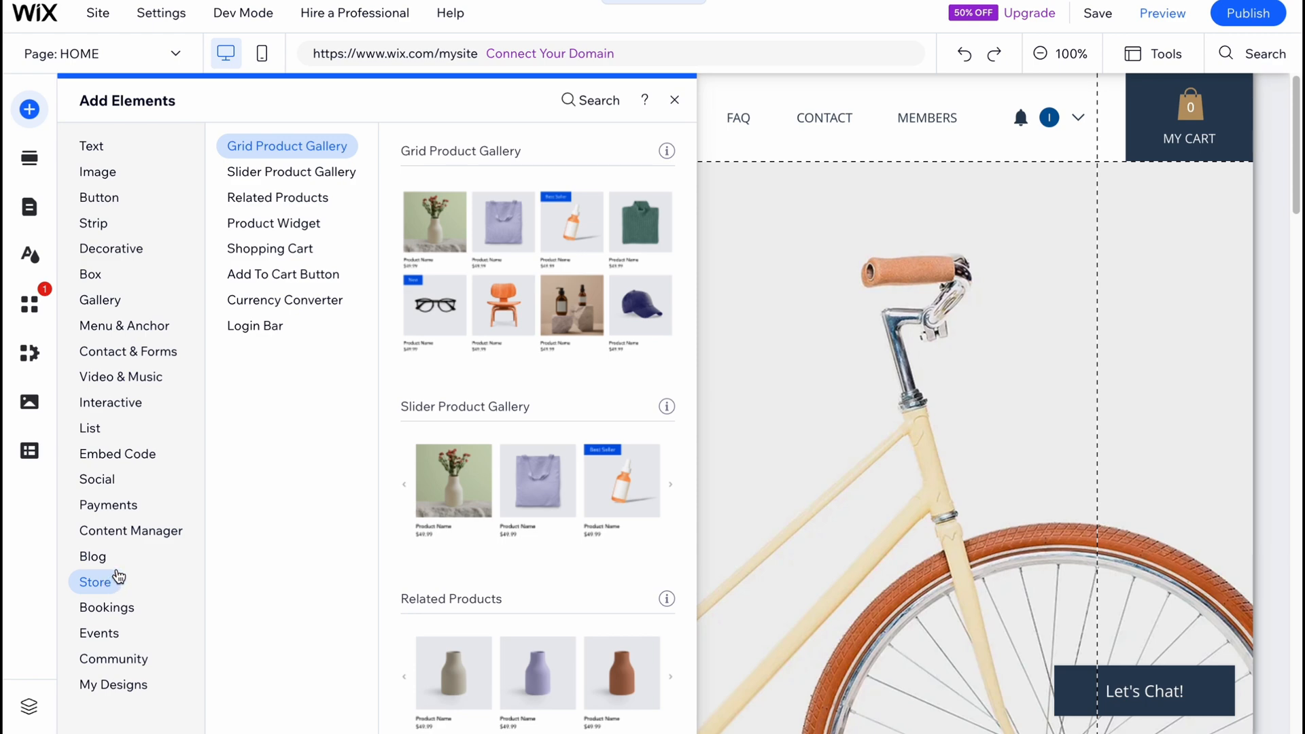
pyautogui.click(49, 166)
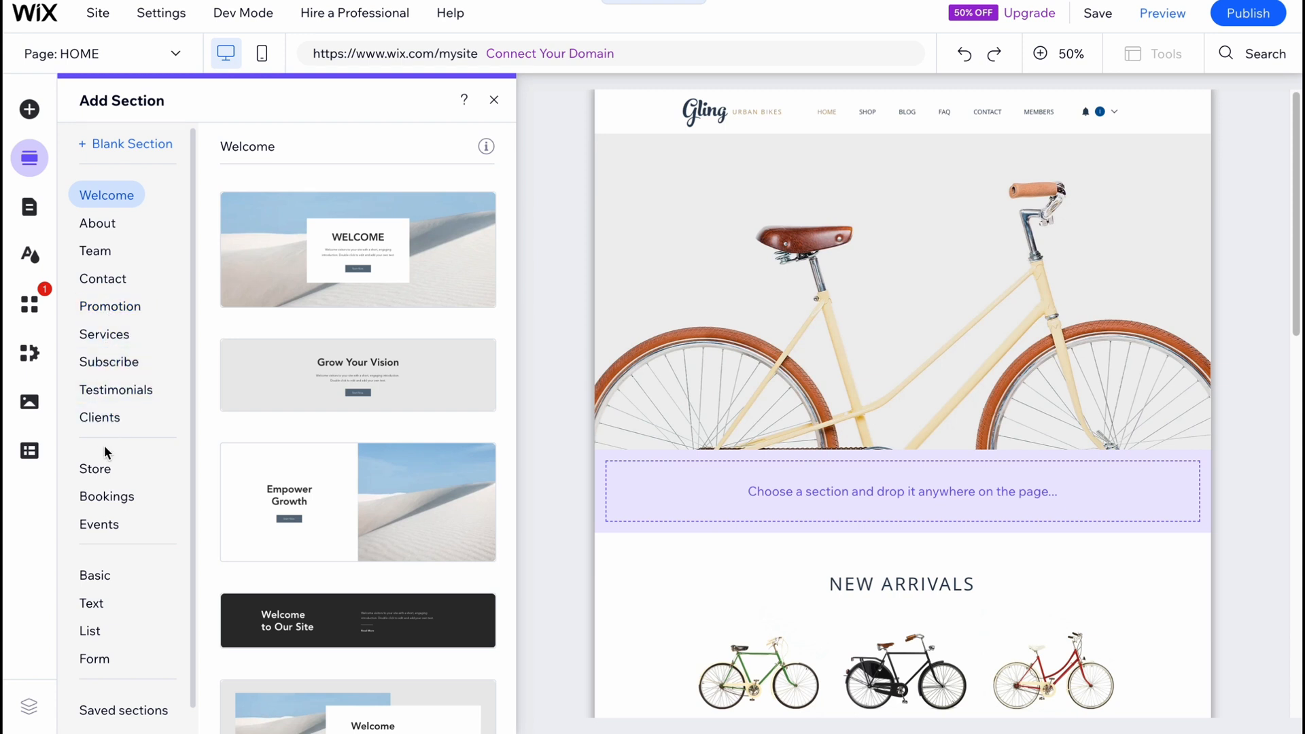
pyautogui.click(95, 473)
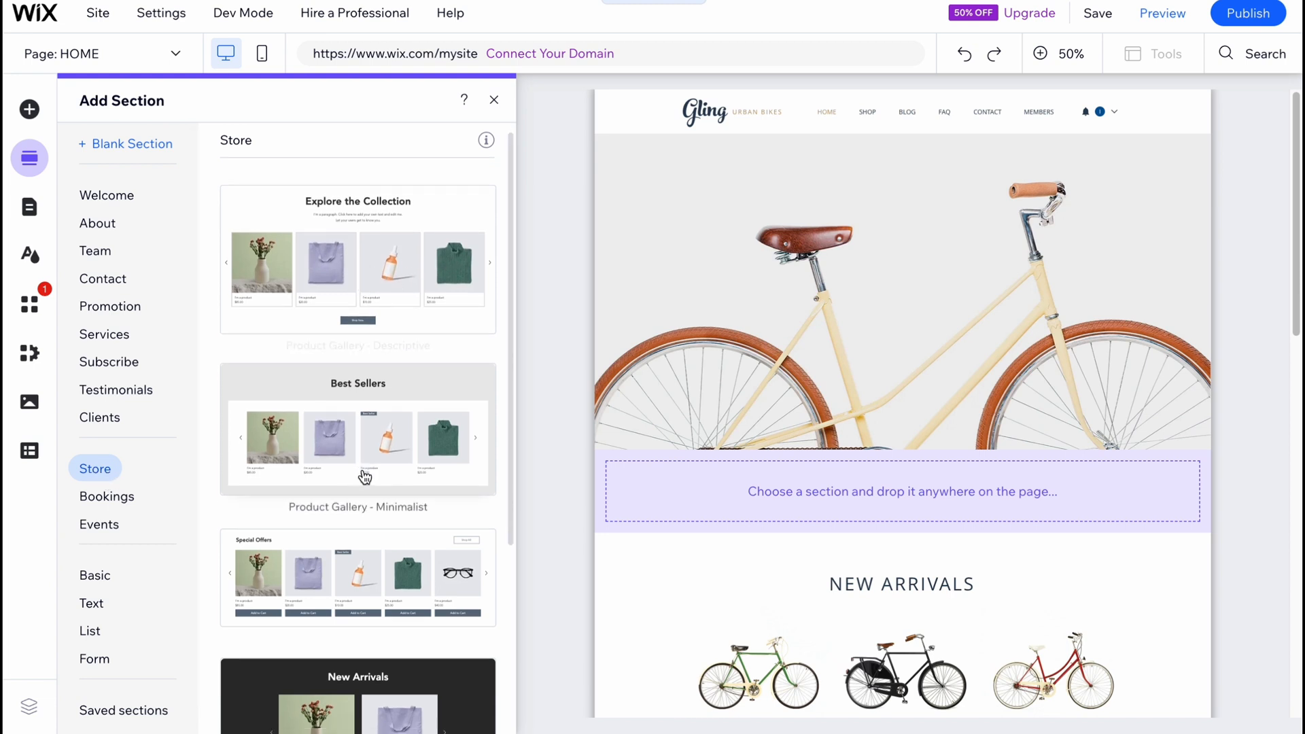
pyautogui.scroll(-4, 365, 476)
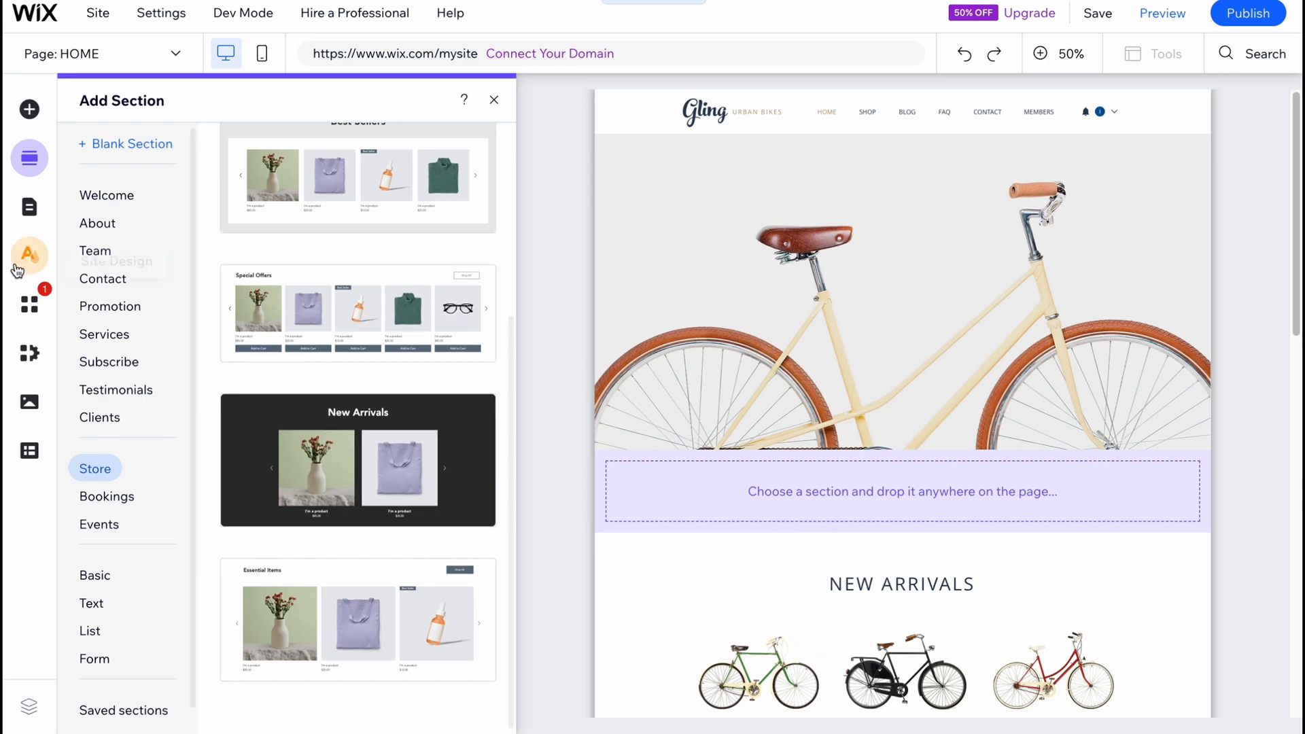
# Move the BLOG page above HOME in the site menu.
pyautogui.click(28, 208)
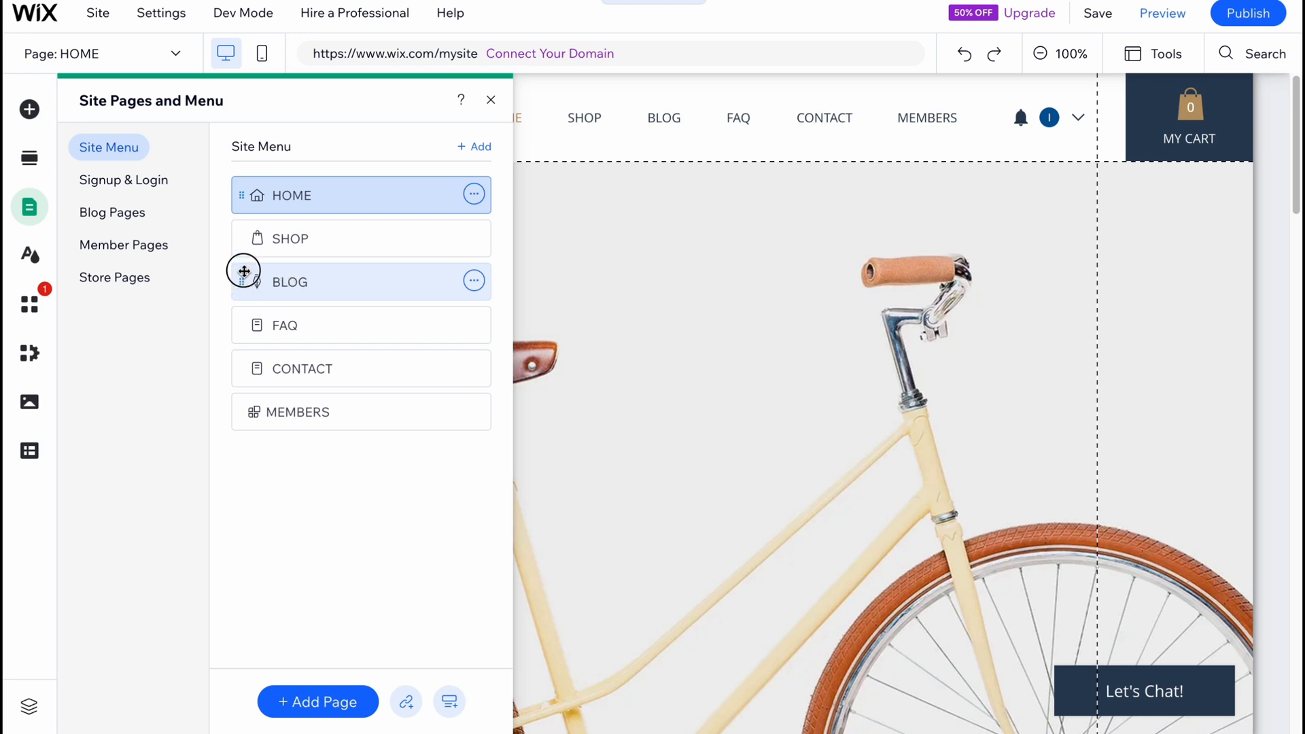
pyautogui.moveTo(243, 271); pyautogui.dragTo(246, 201)
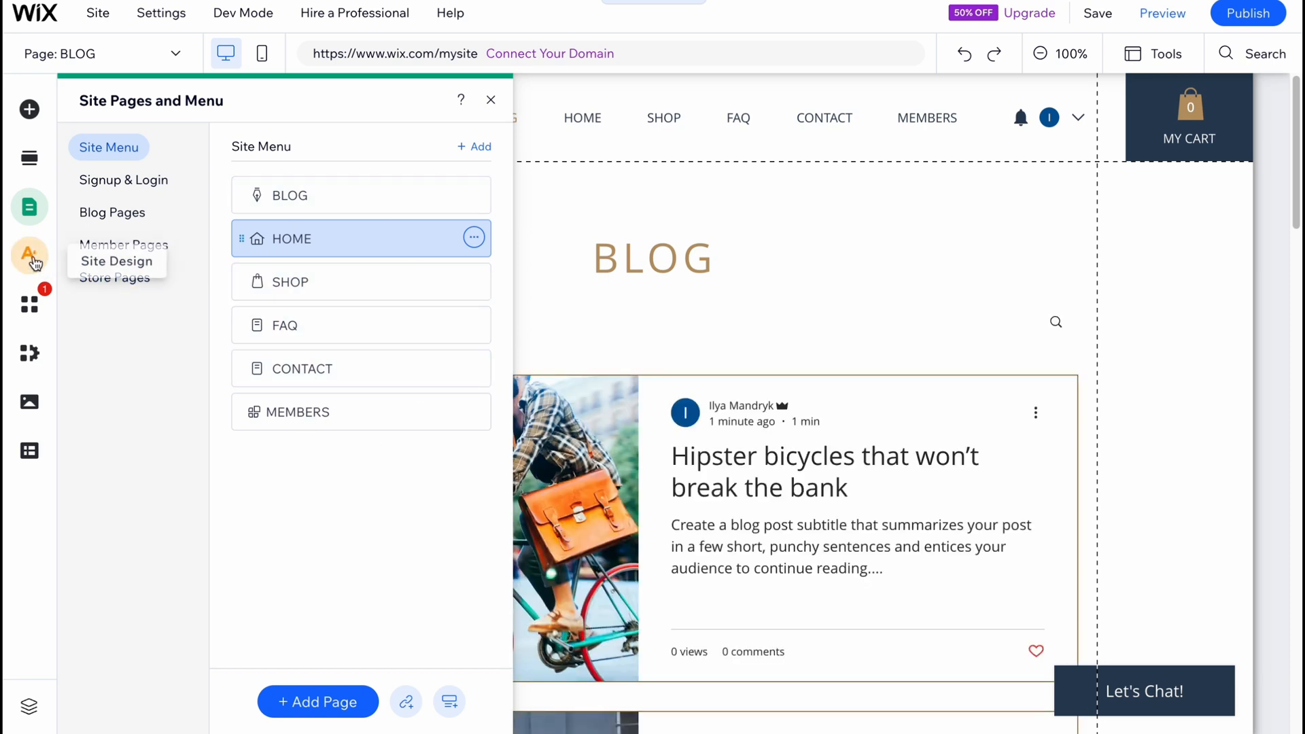
# Customize the site's color and text theme by applying the Energetic featured theme.
pyautogui.click(30, 258)
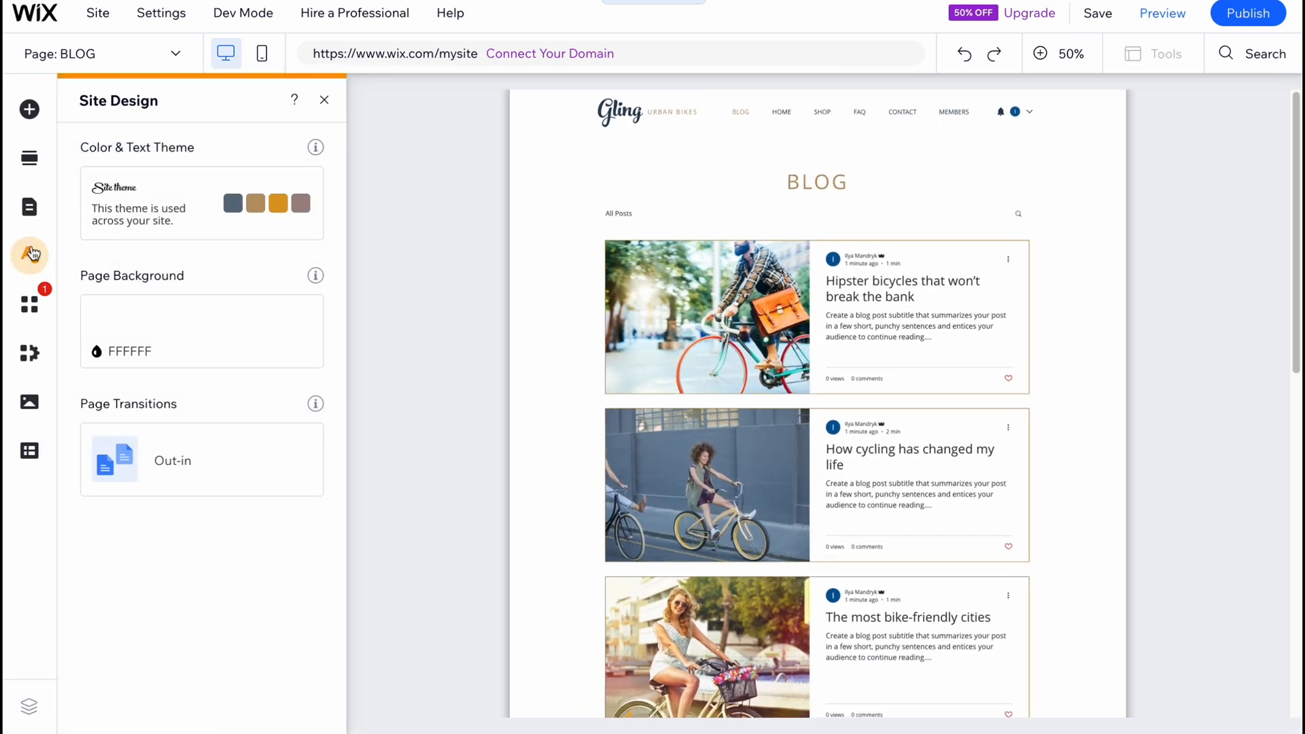
pyautogui.moveTo(160, 217)
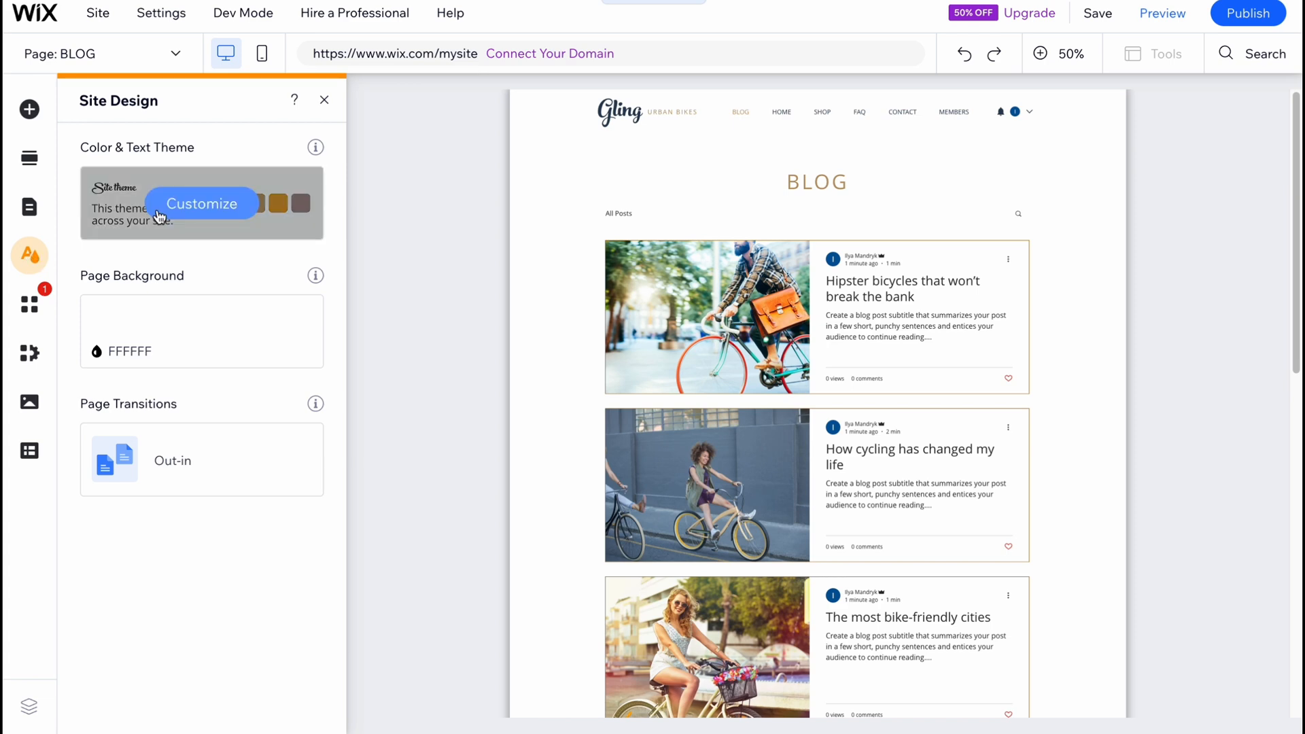
pyautogui.click(204, 204)
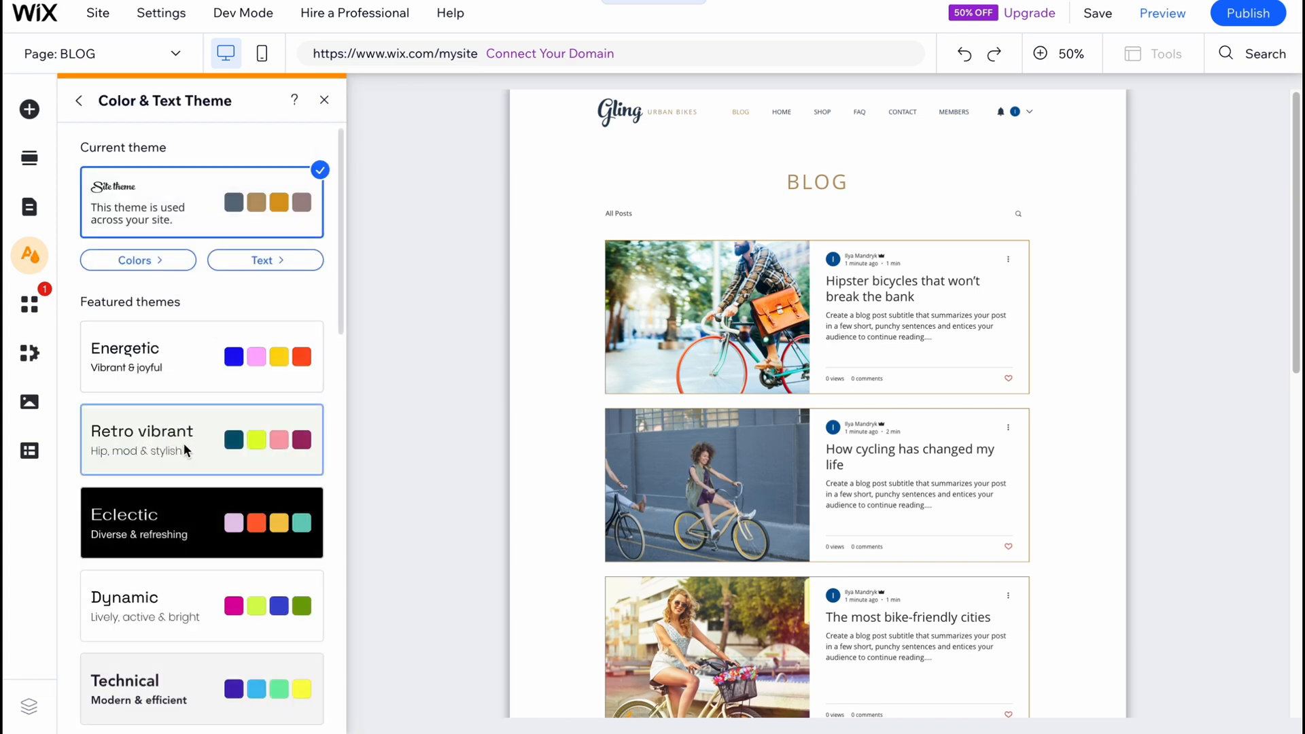
pyautogui.click(185, 450)
pyautogui.click(204, 340)
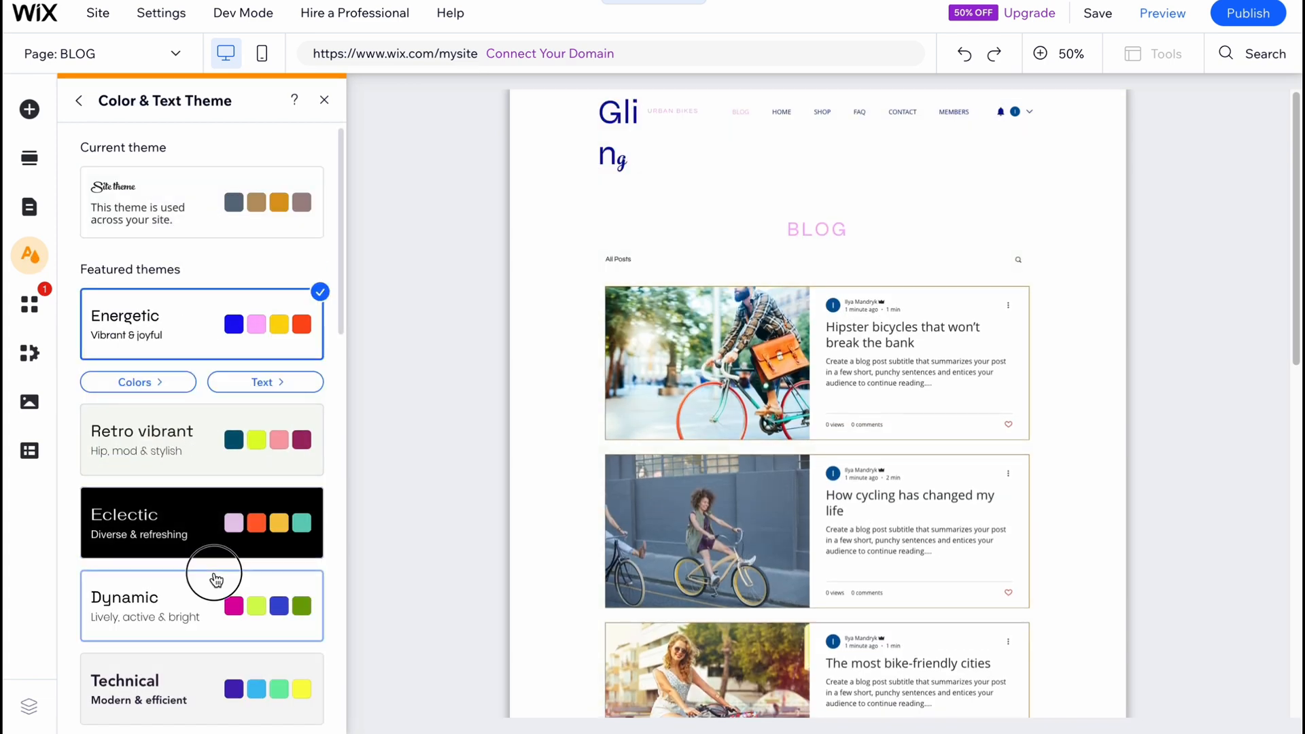
# Try the Dynamic, Natural, Placid and Fashionable color and text themes on the site.
pyautogui.click(215, 583)
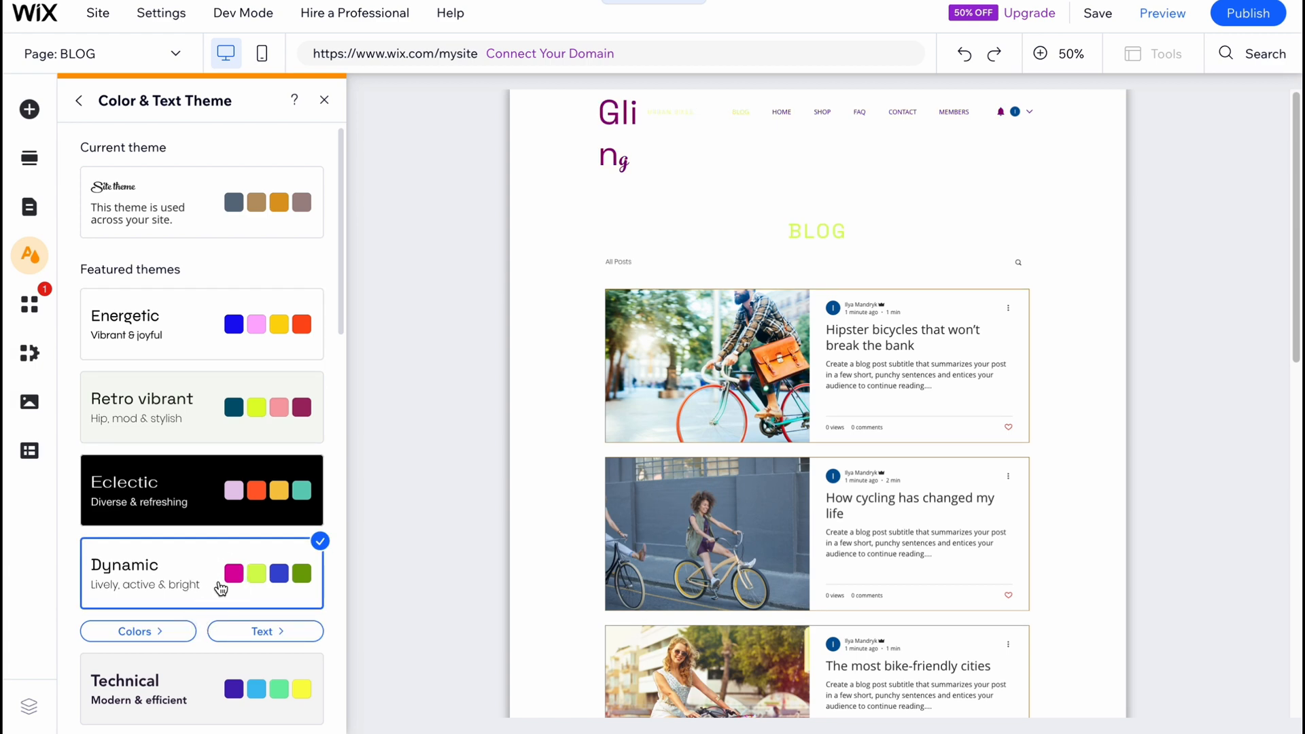
pyautogui.scroll(-5, 218, 565)
pyautogui.click(197, 520)
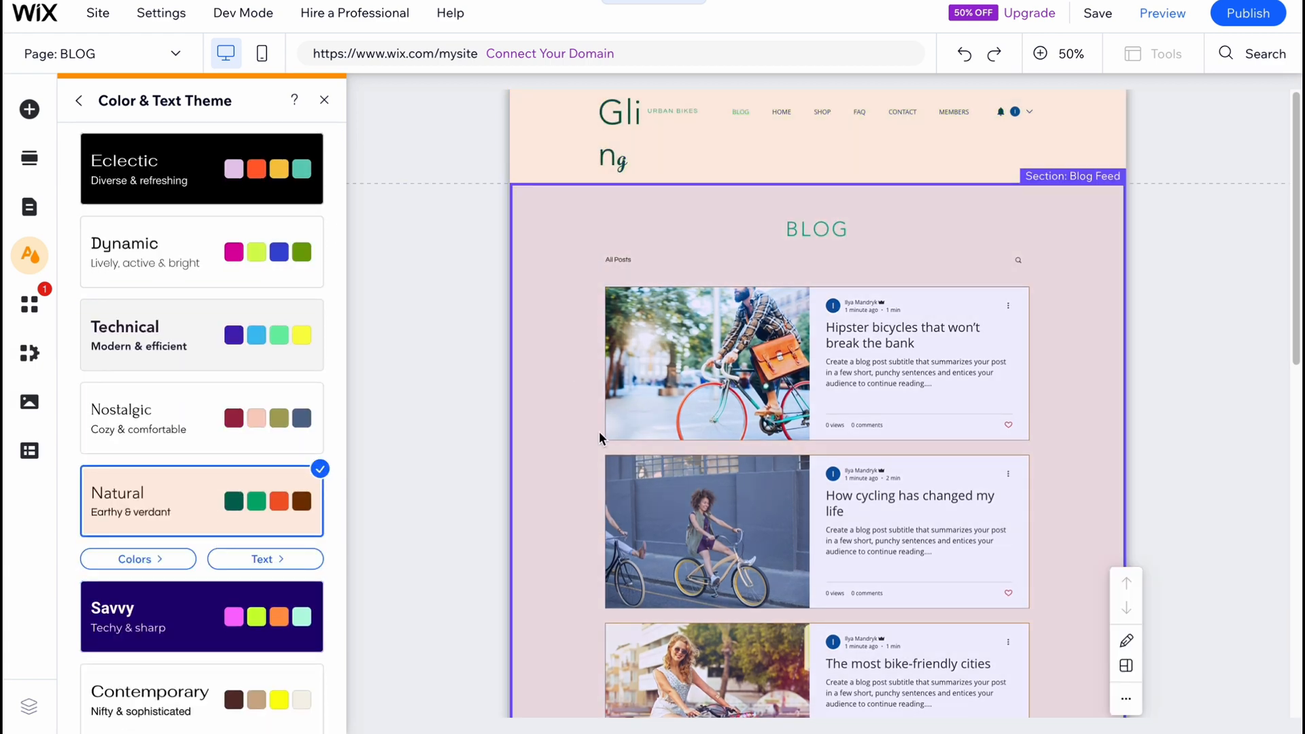
pyautogui.scroll(-6, 231, 442)
pyautogui.click(227, 435)
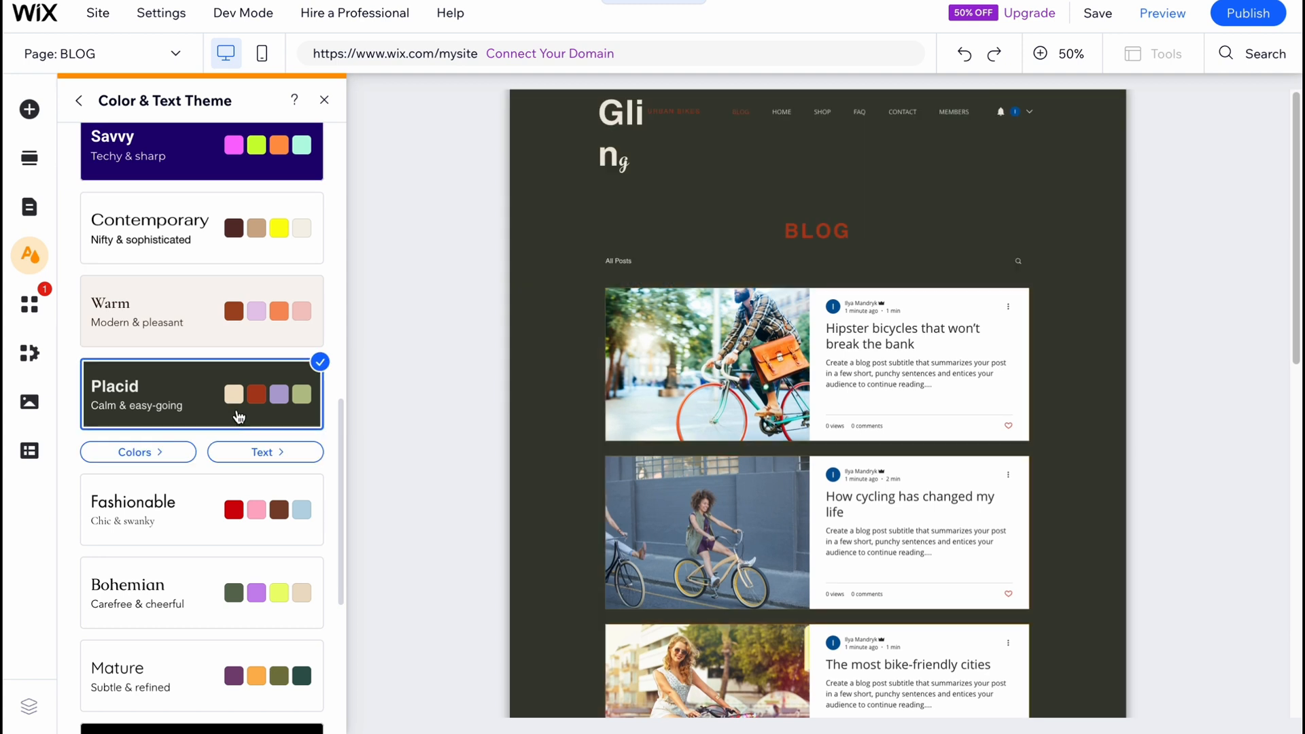
pyautogui.click(234, 519)
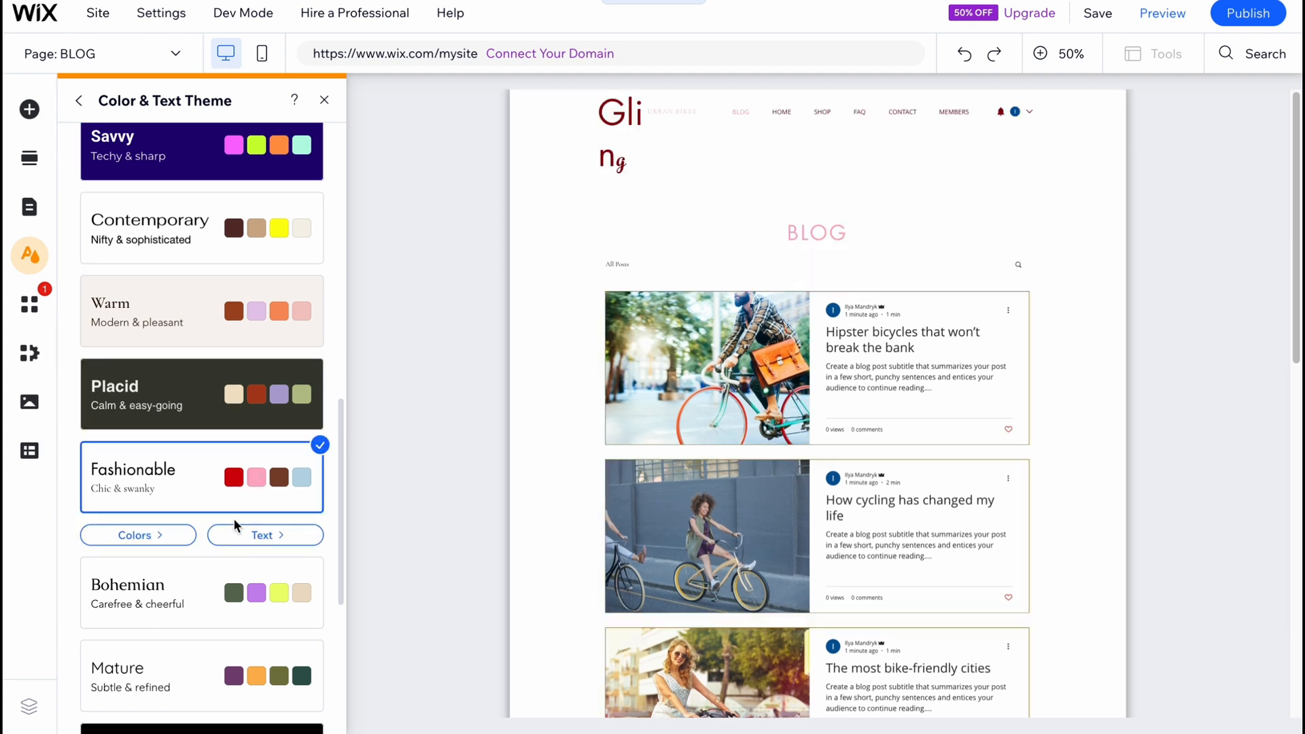
# Apply the Mature color and text theme to the site and close the theme settings.
pyautogui.click(225, 649)
pyautogui.scroll(-3, 221, 612)
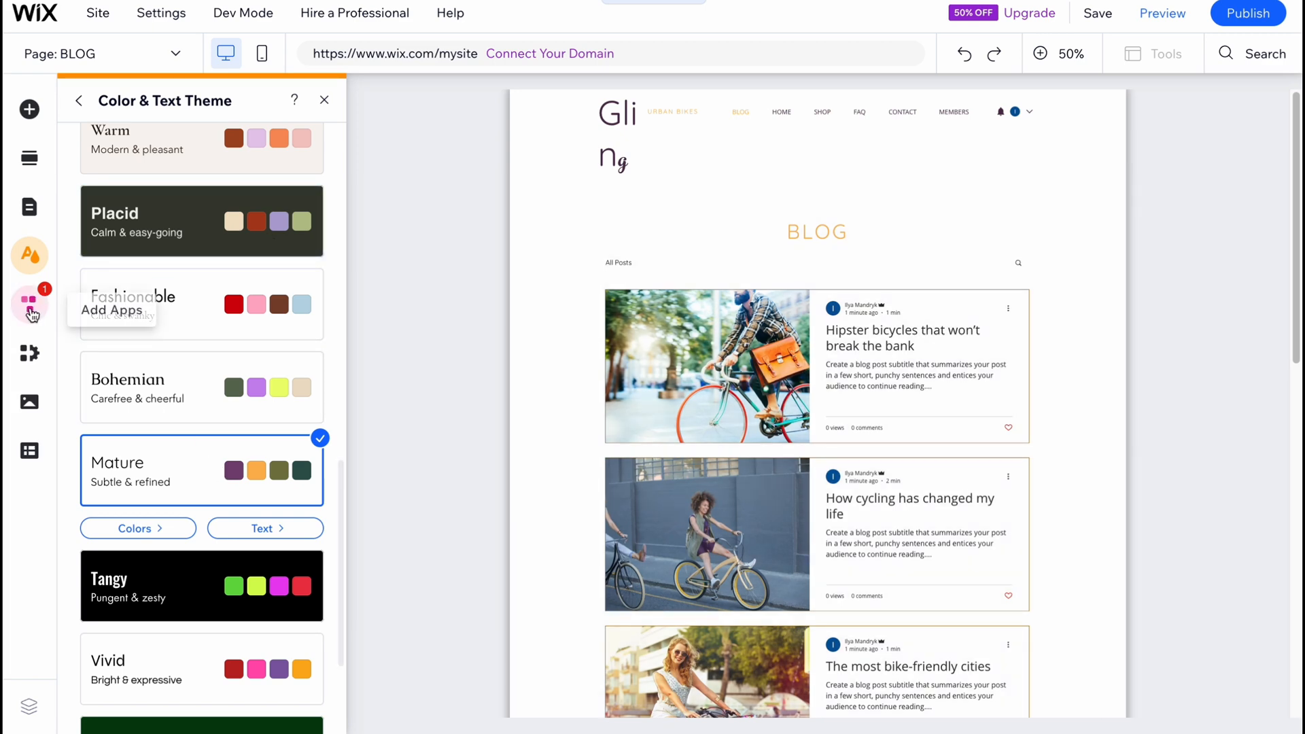
pyautogui.click(326, 102)
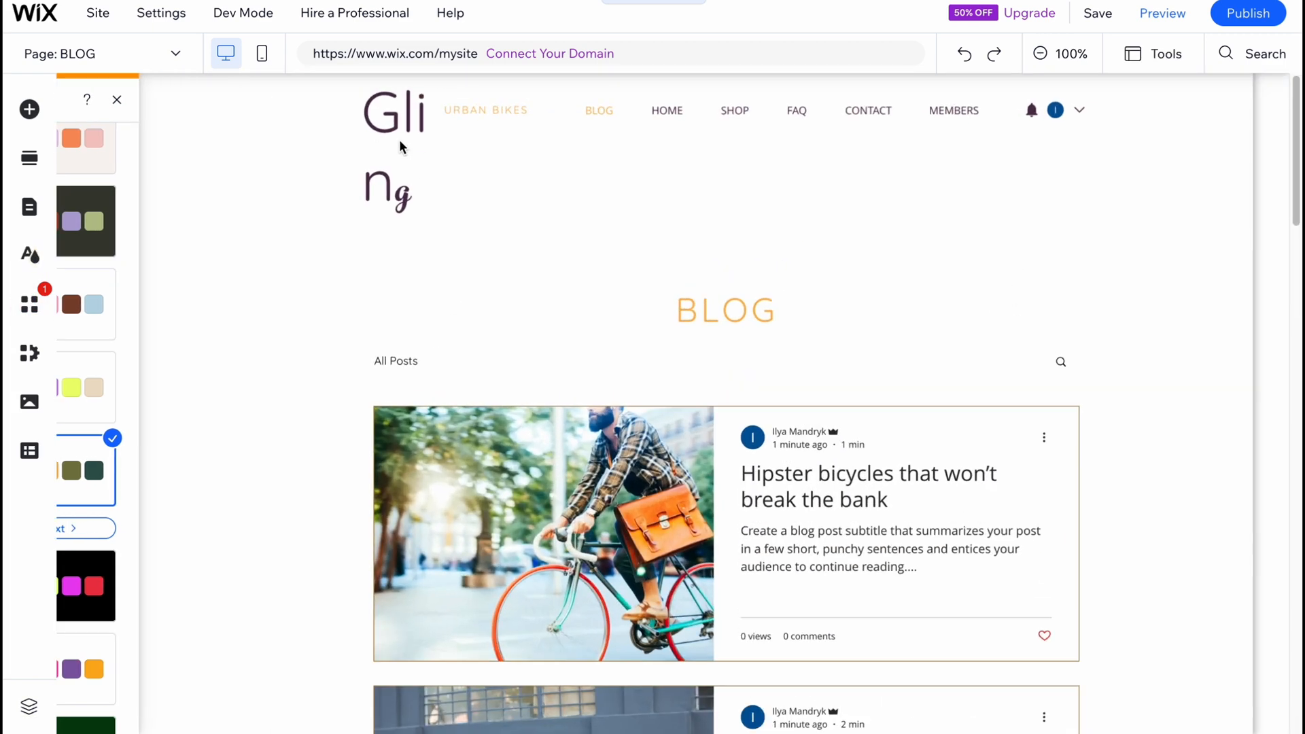
# Examine the restyled BLOG page from header to footer at 50% zoom.
pyautogui.click(925, 244)
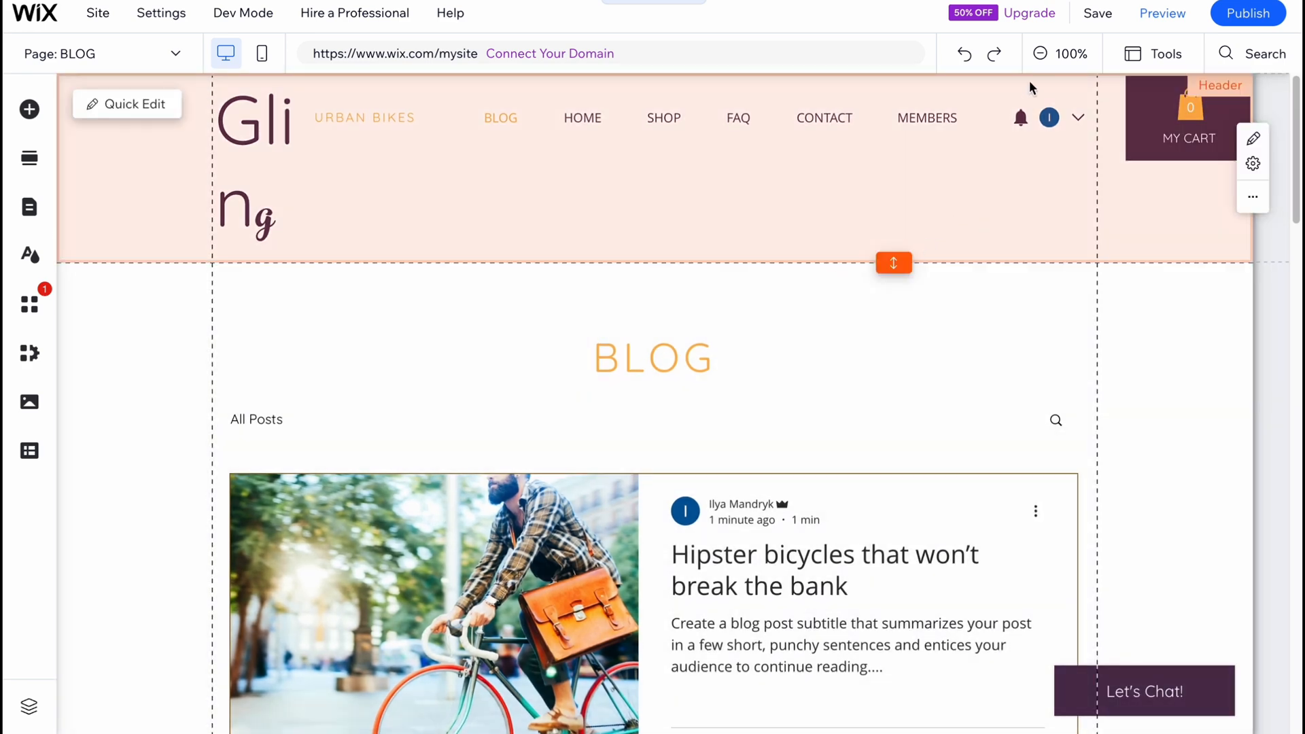
pyautogui.click(1039, 53)
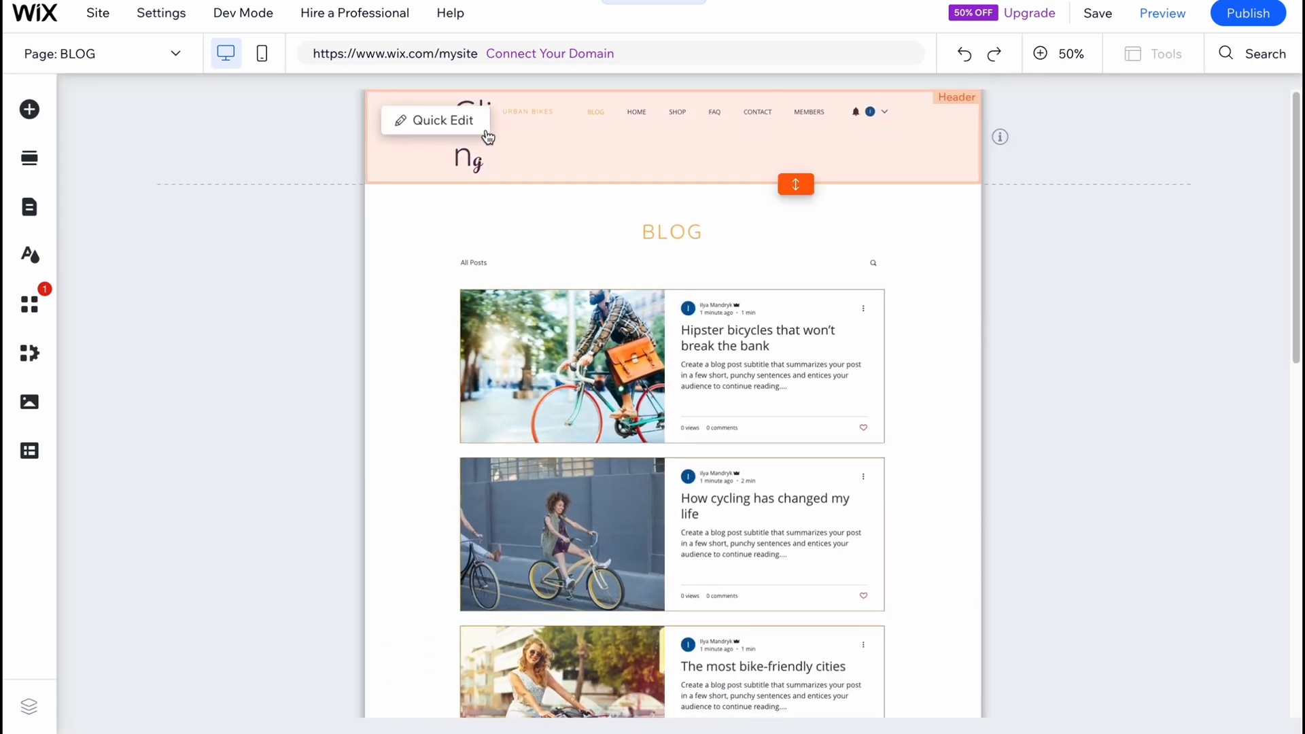
pyautogui.scroll(-10, 663, 388)
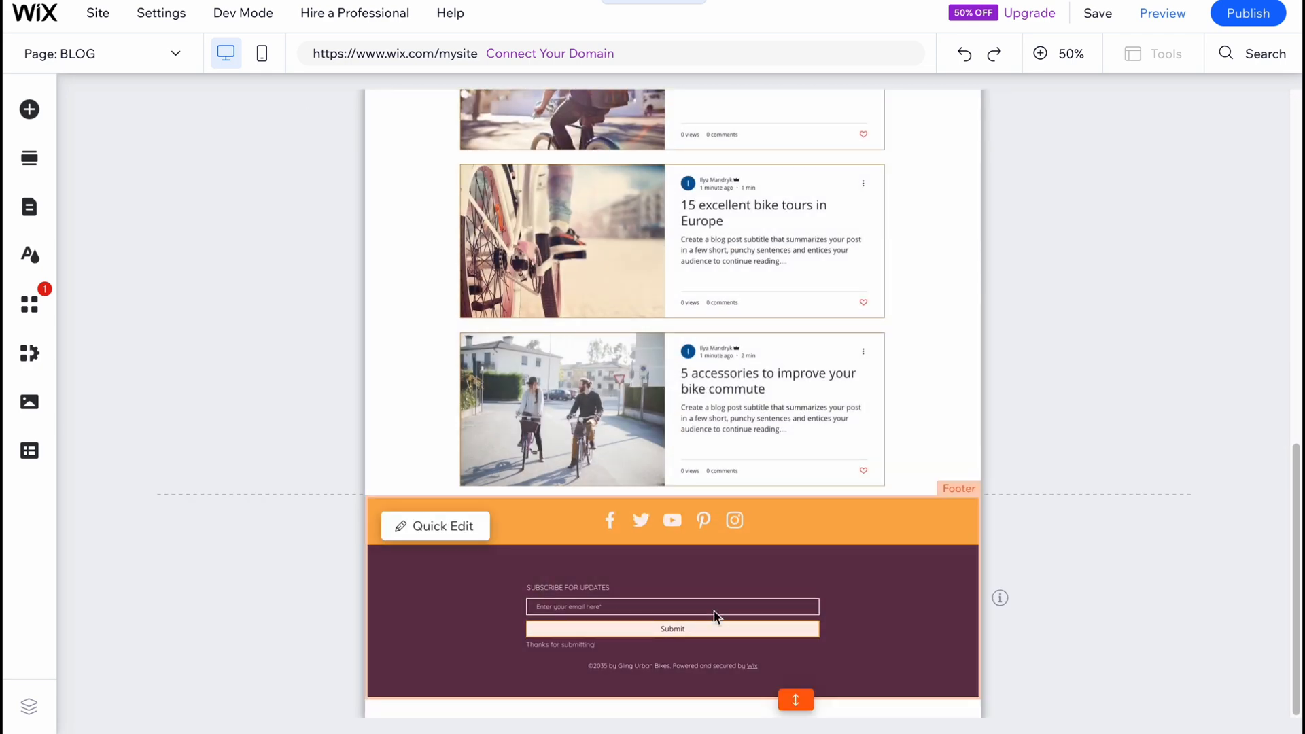
pyautogui.scroll(10, 685, 540)
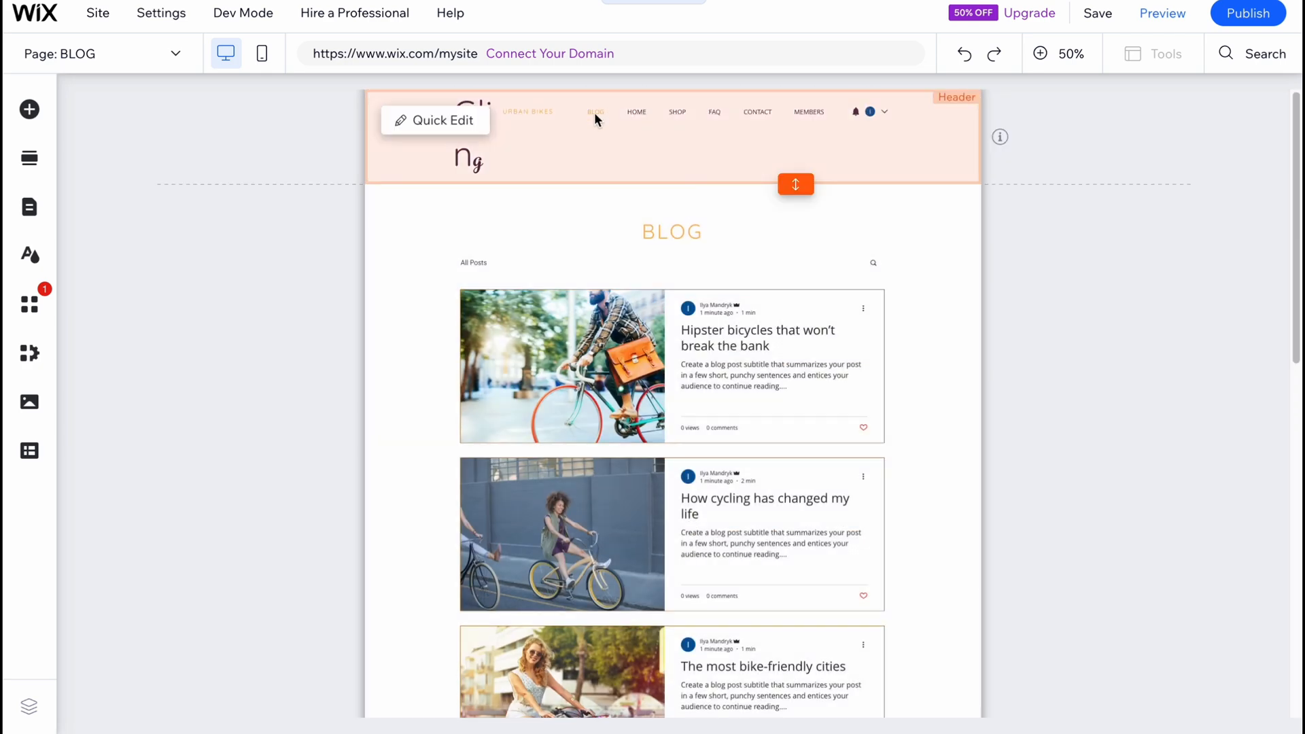
# Switch the editor to the HOME page of the site.
pyautogui.click(34, 163)
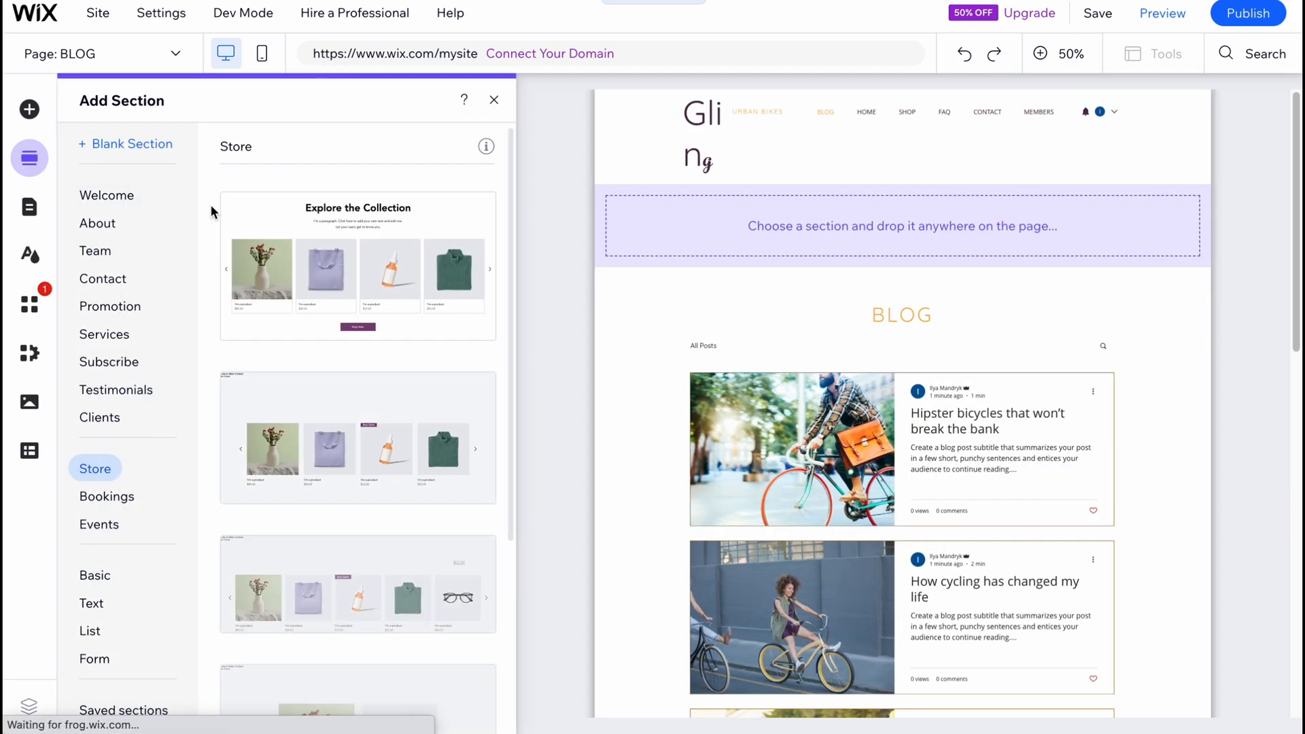
pyautogui.click(28, 205)
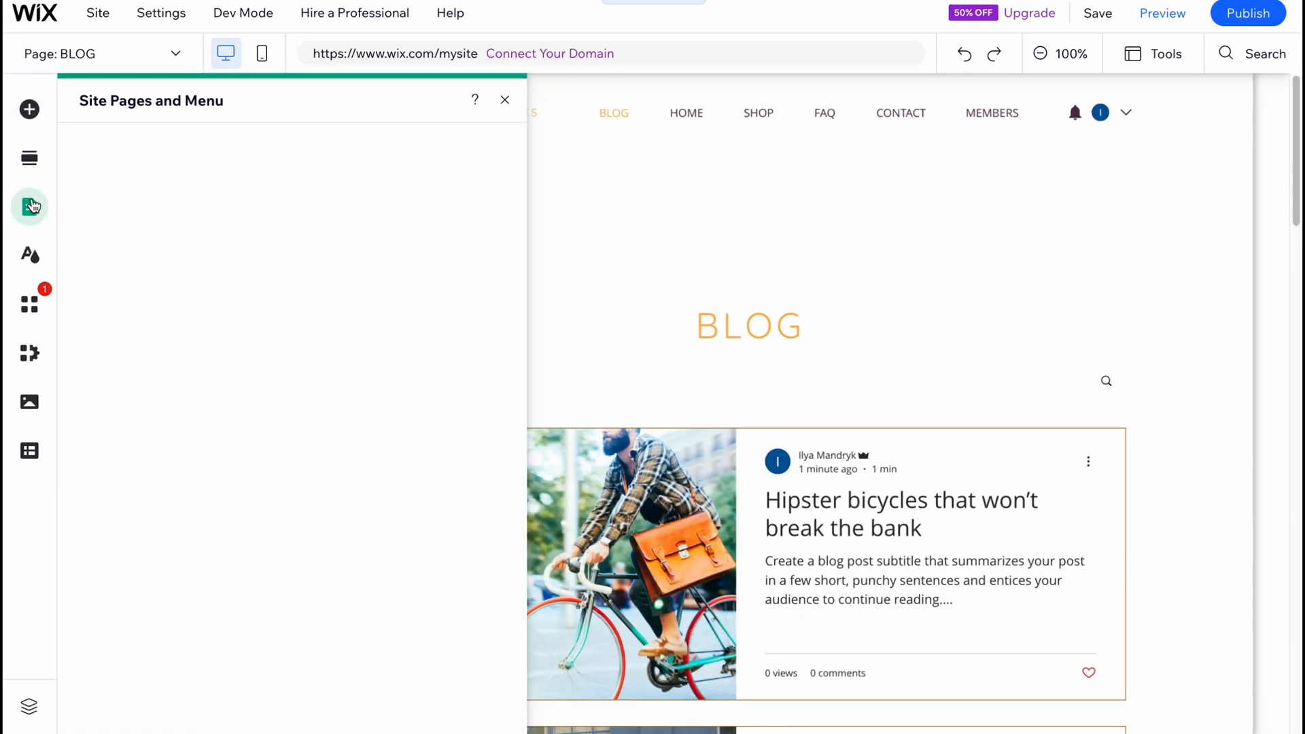
pyautogui.click(123, 157)
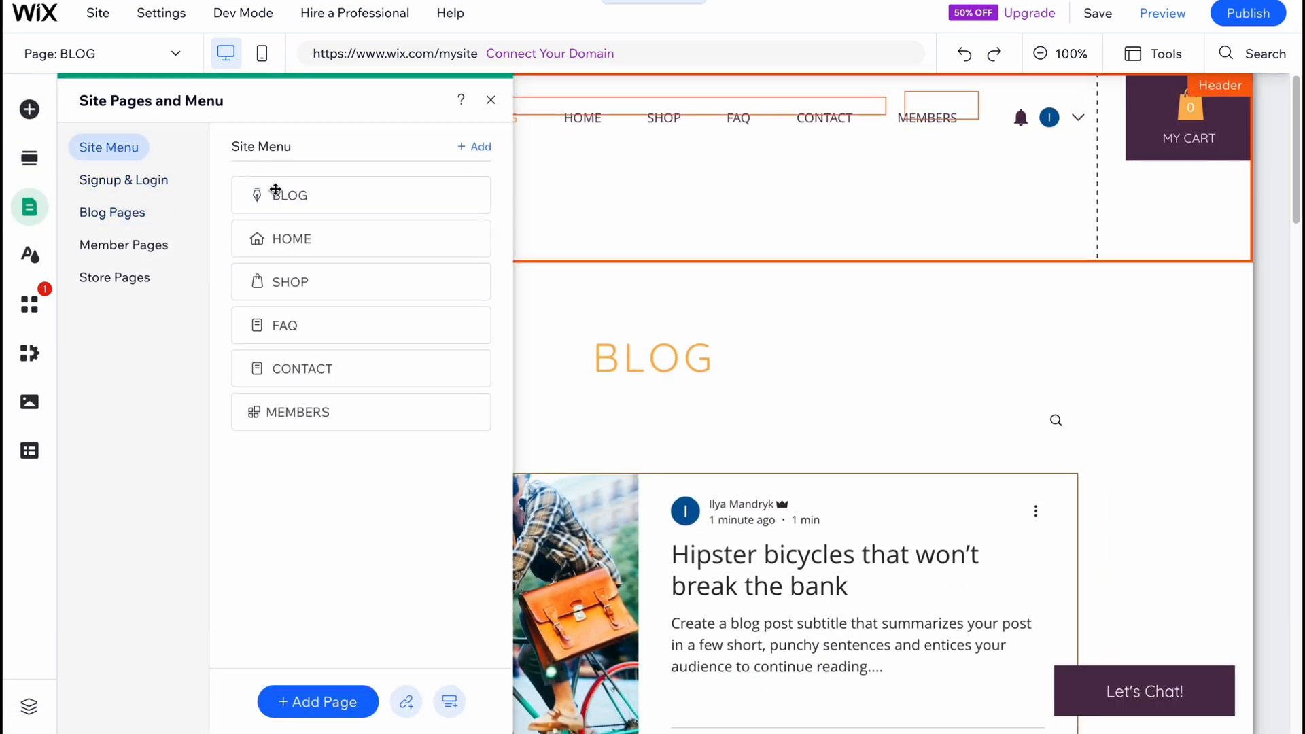
pyautogui.click(288, 237)
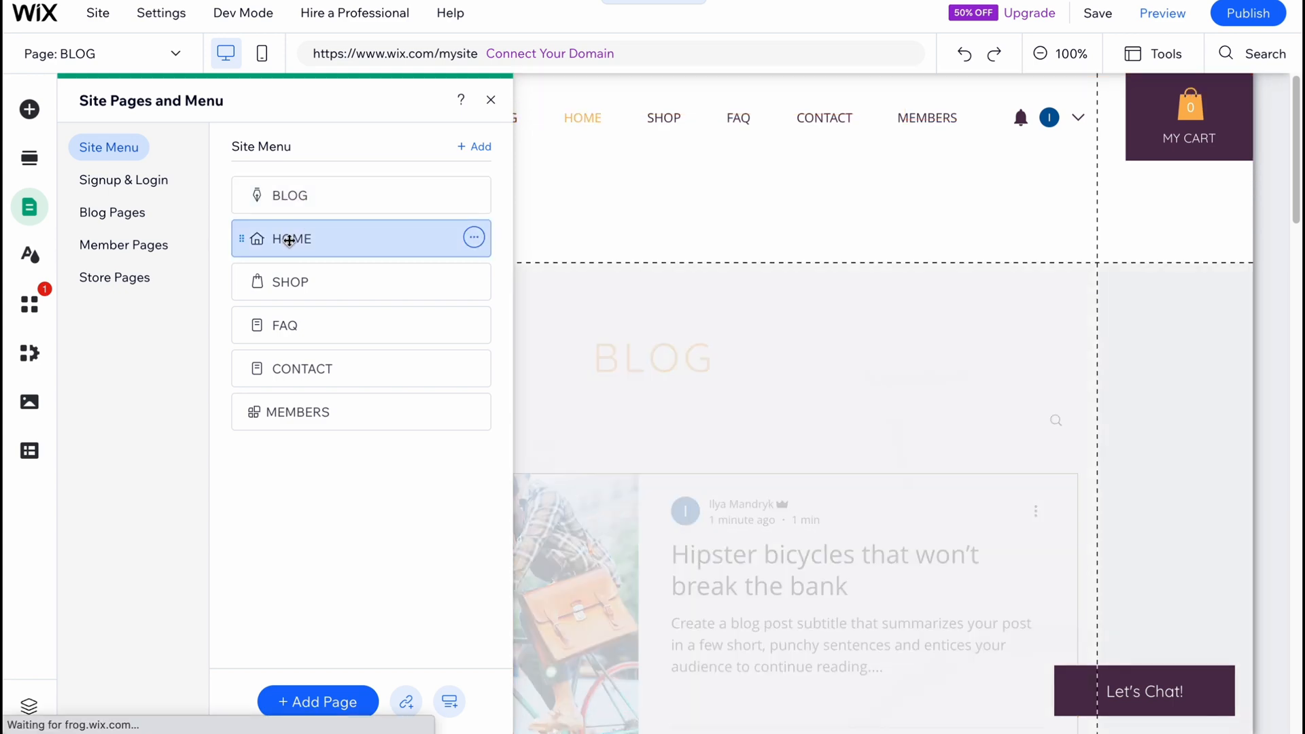
pyautogui.click(490, 100)
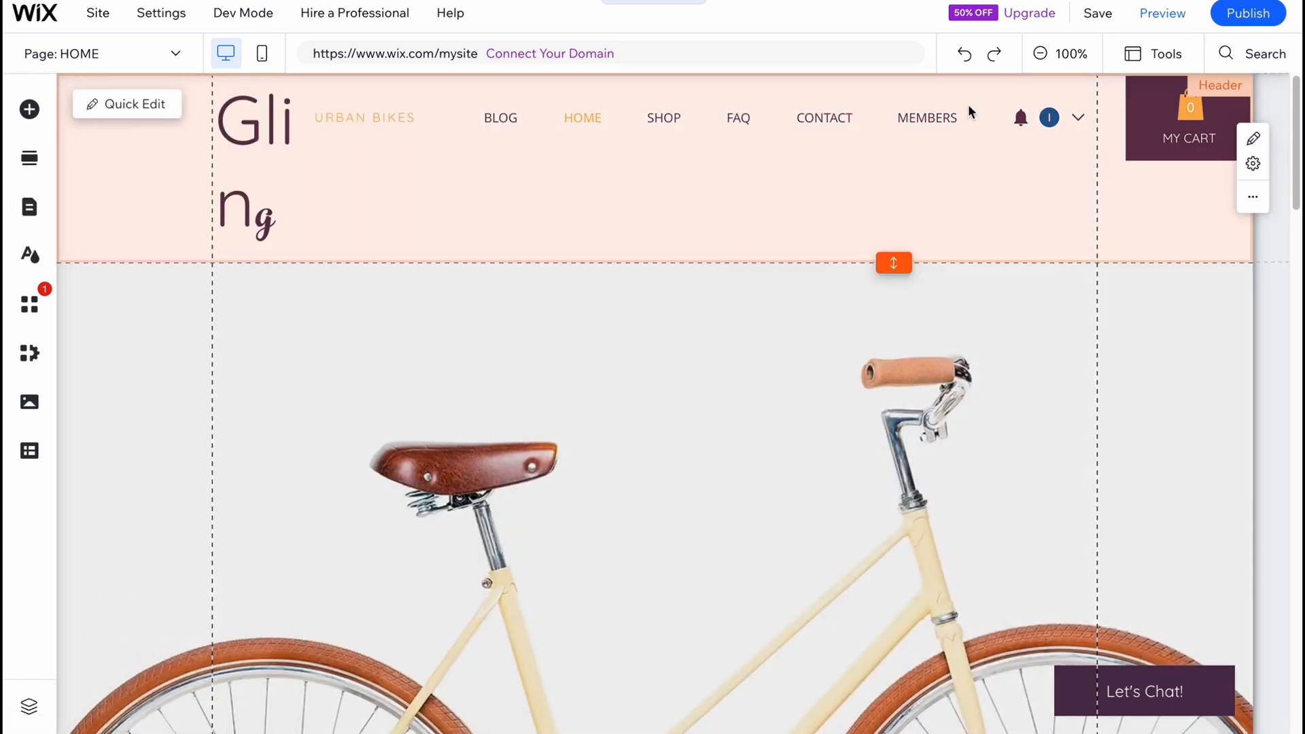
# Examine the HOME page's sections from the header through New Arrivals and About Us to the footer.
pyautogui.click(1040, 53)
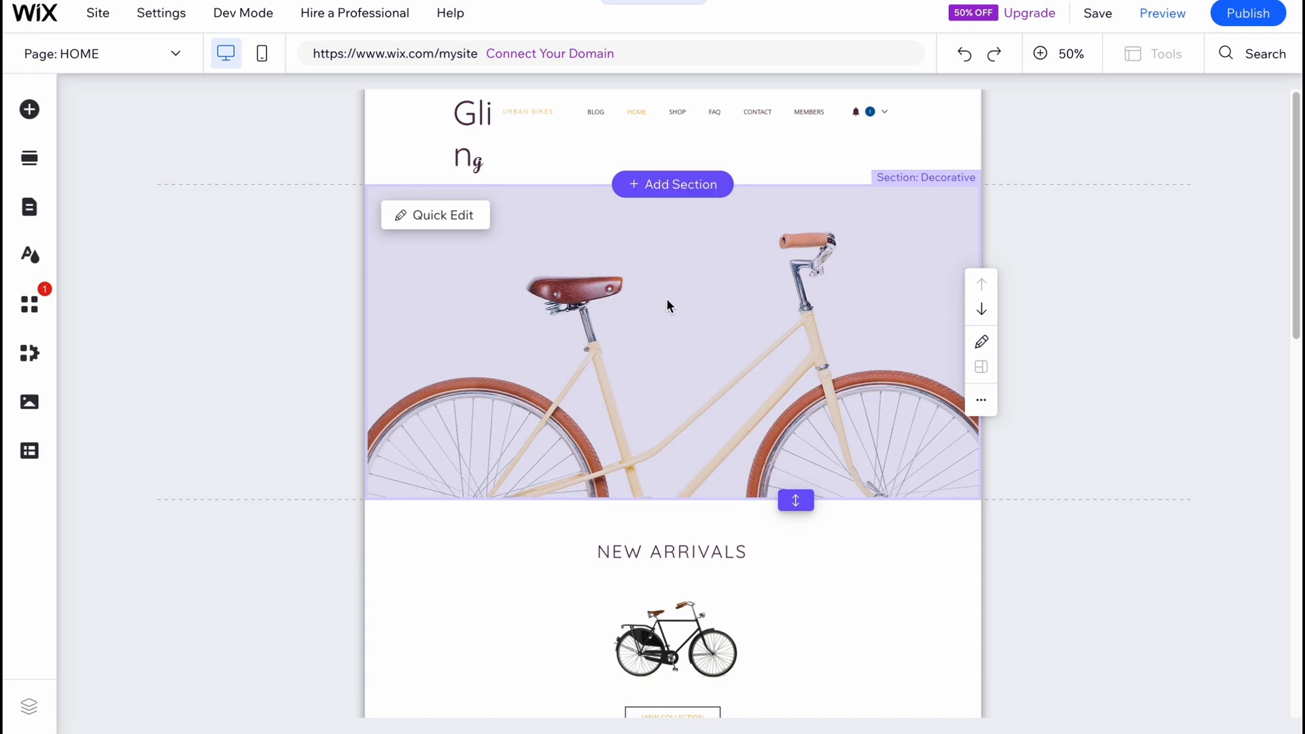
pyautogui.scroll(-2, 737, 371)
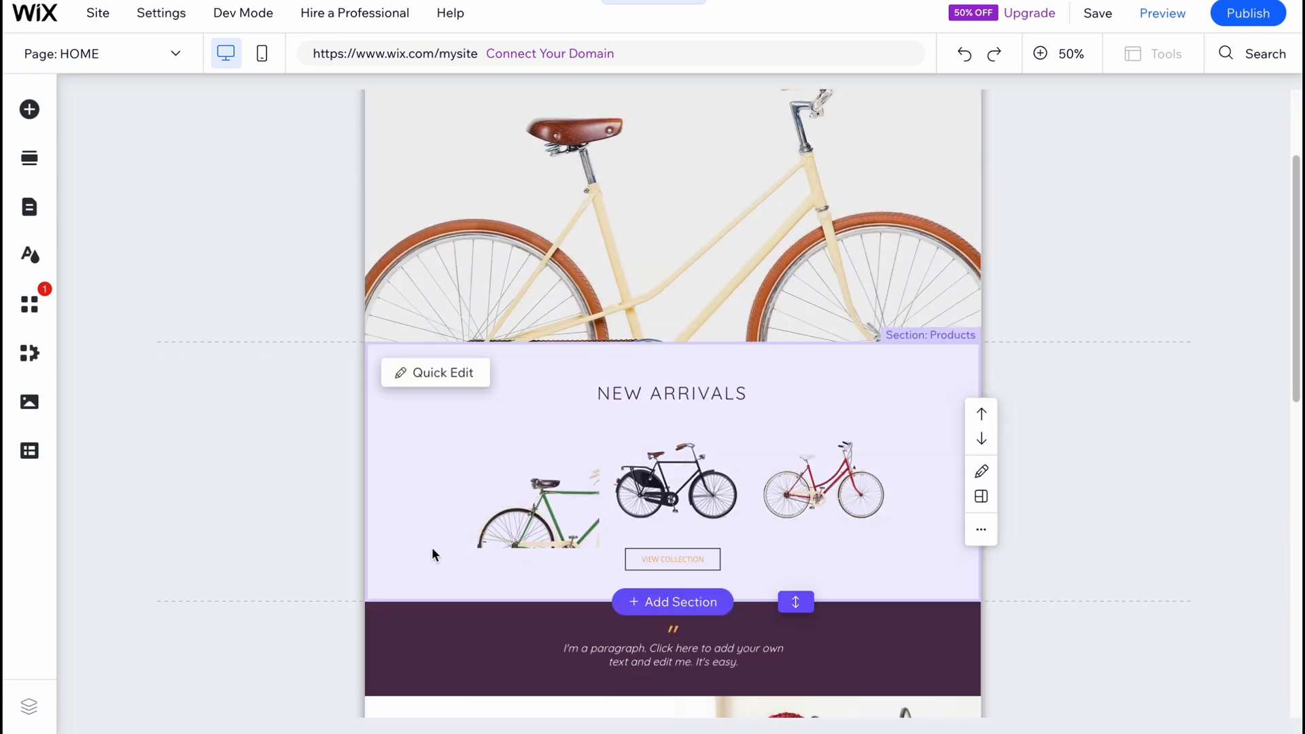
pyautogui.scroll(-2, 612, 503)
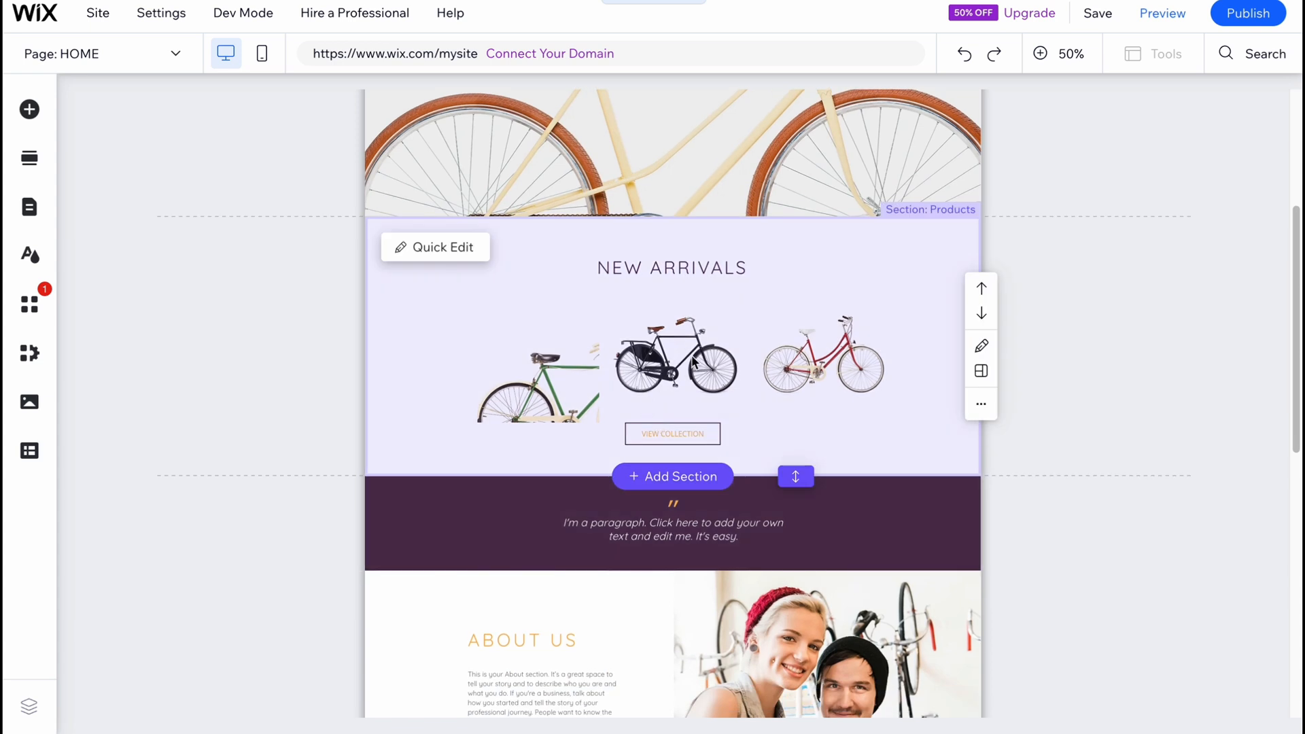
pyautogui.click(1072, 300)
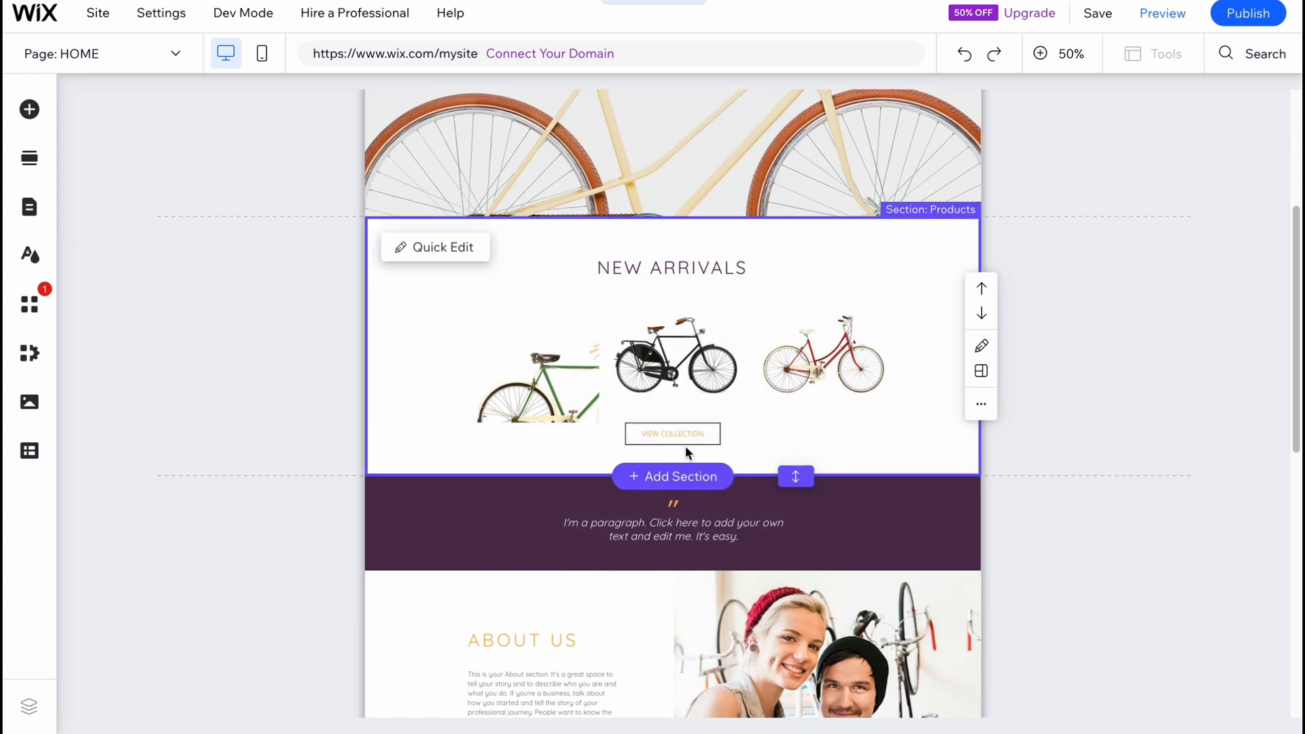
pyautogui.scroll(-5, 684, 443)
pyautogui.scroll(-4, 689, 444)
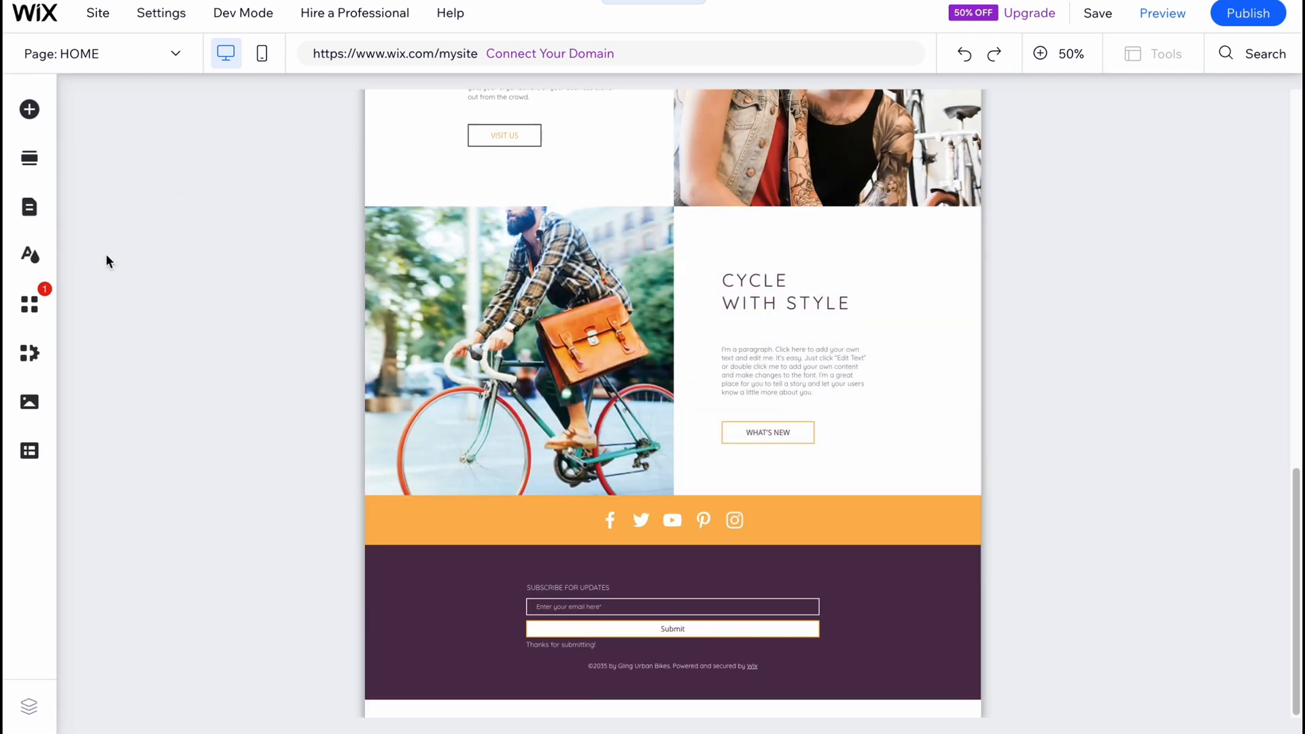
pyautogui.scroll(13, 602, 365)
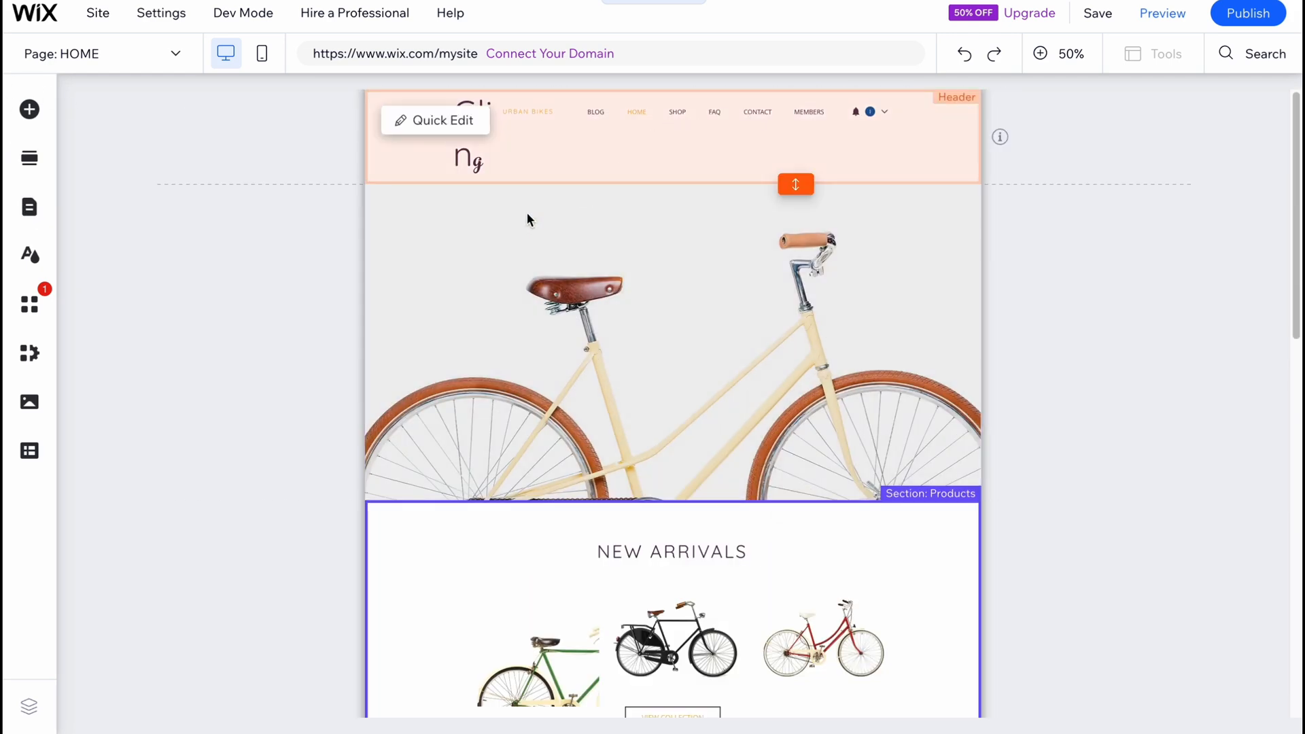
# Switch the editor to the SHOP page and look over its product collection.
pyautogui.click(29, 158)
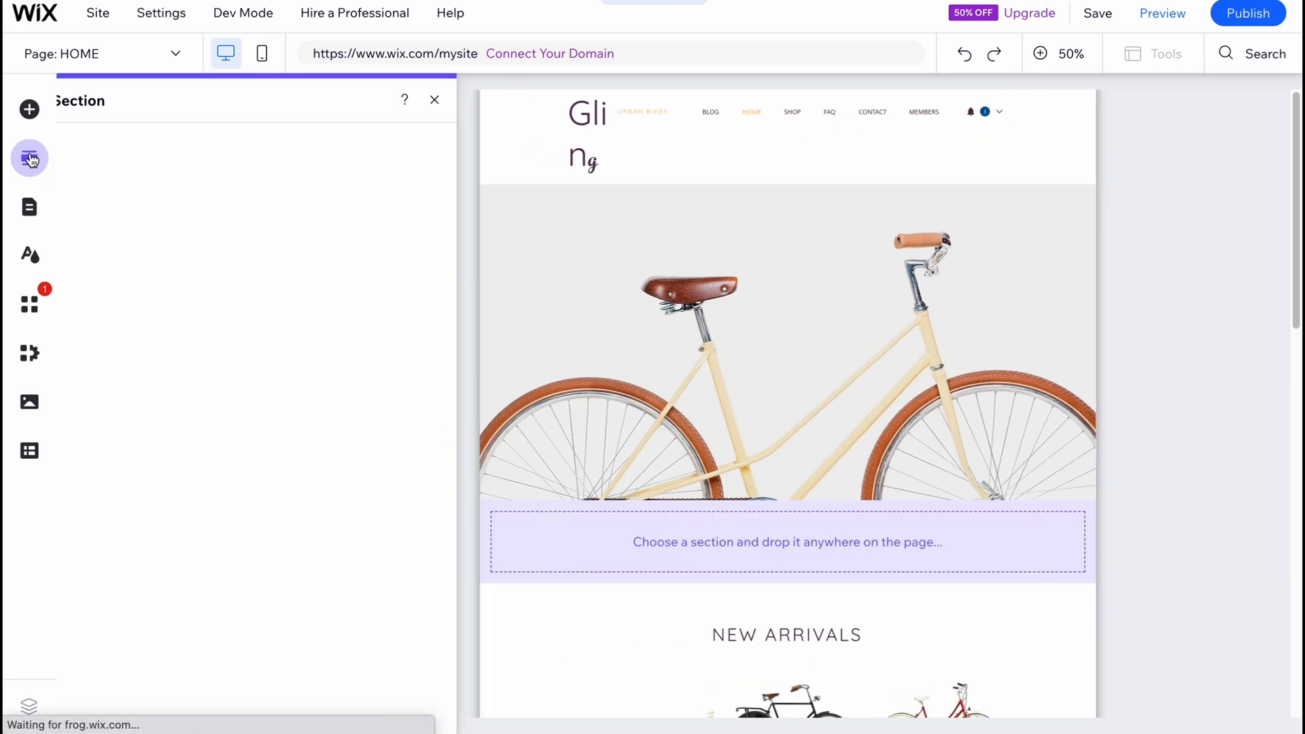
pyautogui.click(29, 207)
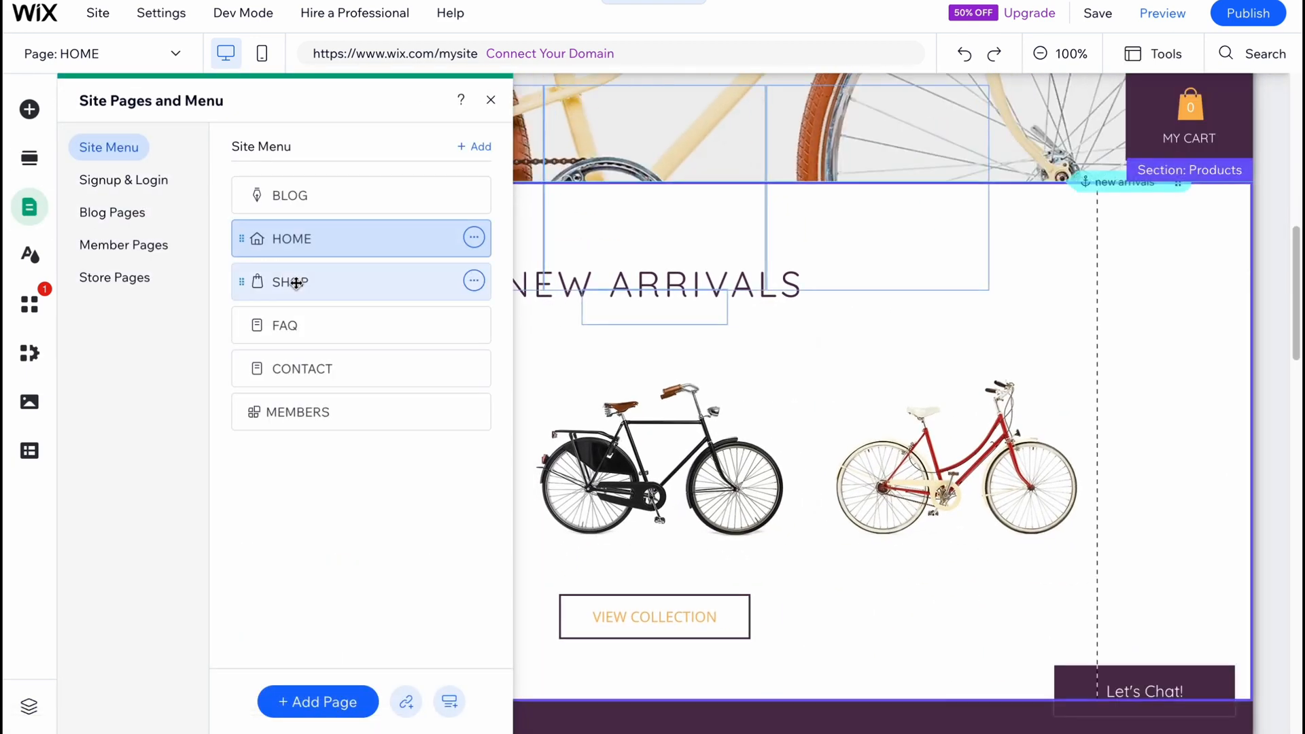
pyautogui.click(297, 282)
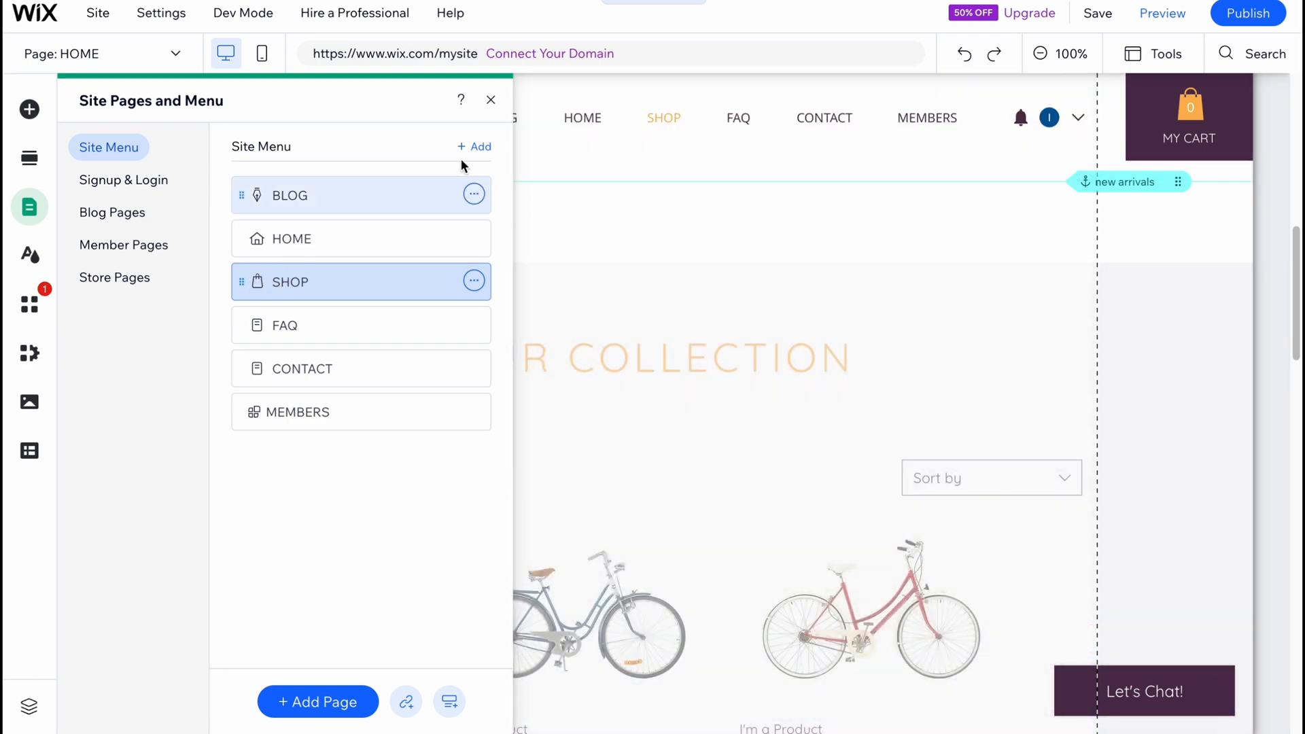
pyautogui.click(481, 103)
pyautogui.scroll(-5, 574, 319)
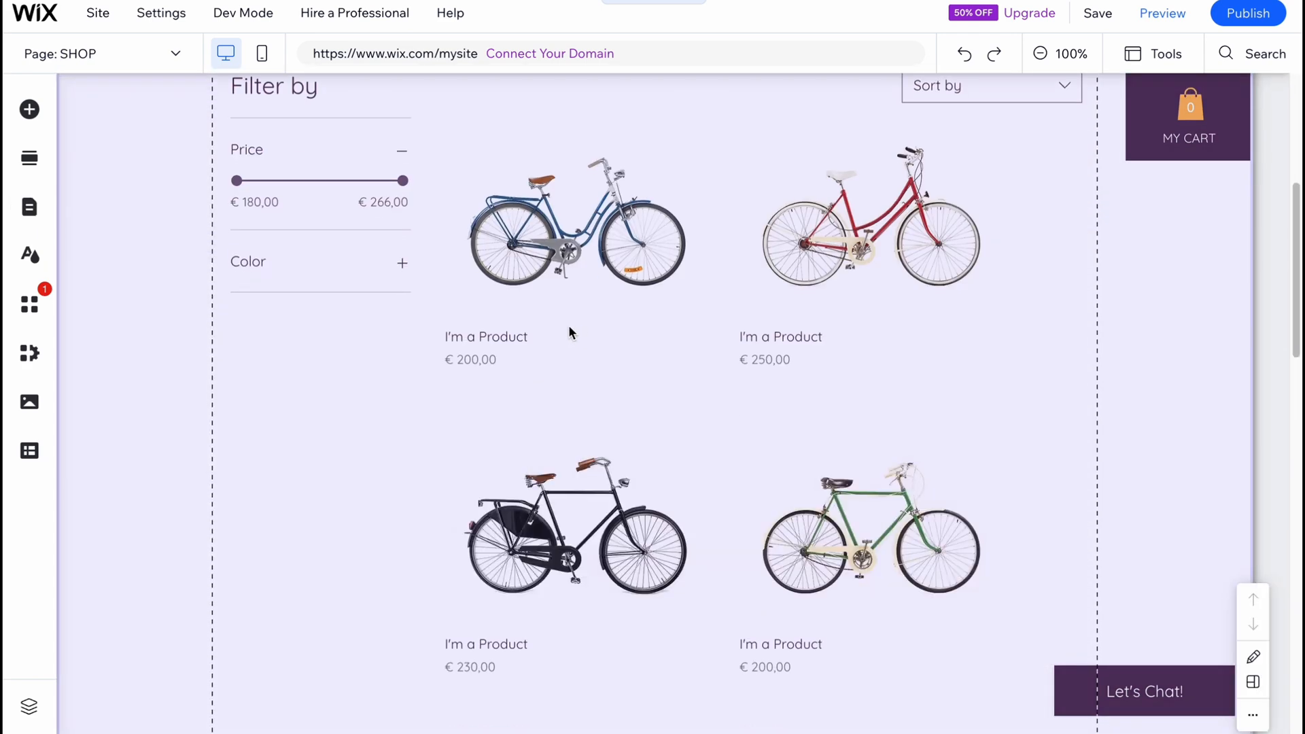
pyautogui.scroll(3, 749, 431)
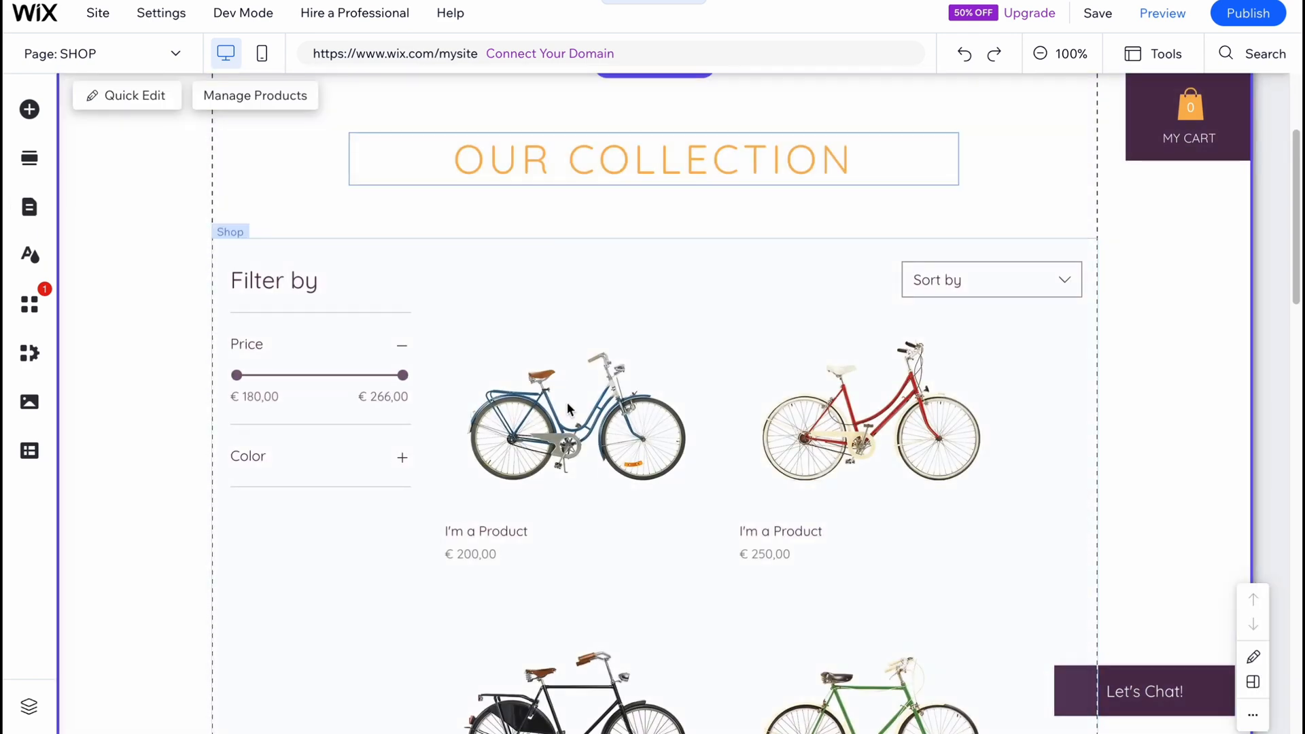
# Open product management for the shop gallery, dismiss the tip on product kinds and look through the product list.
pyautogui.click(567, 402)
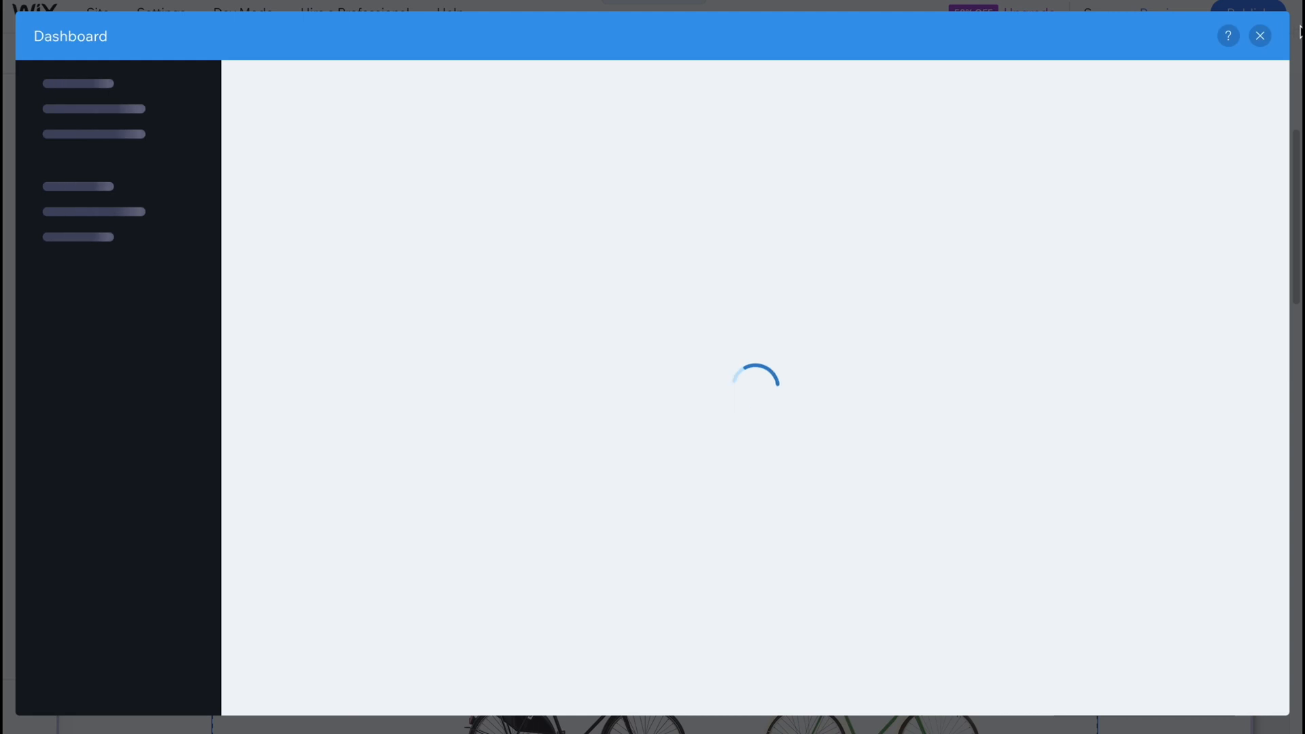
pyautogui.click(1260, 36)
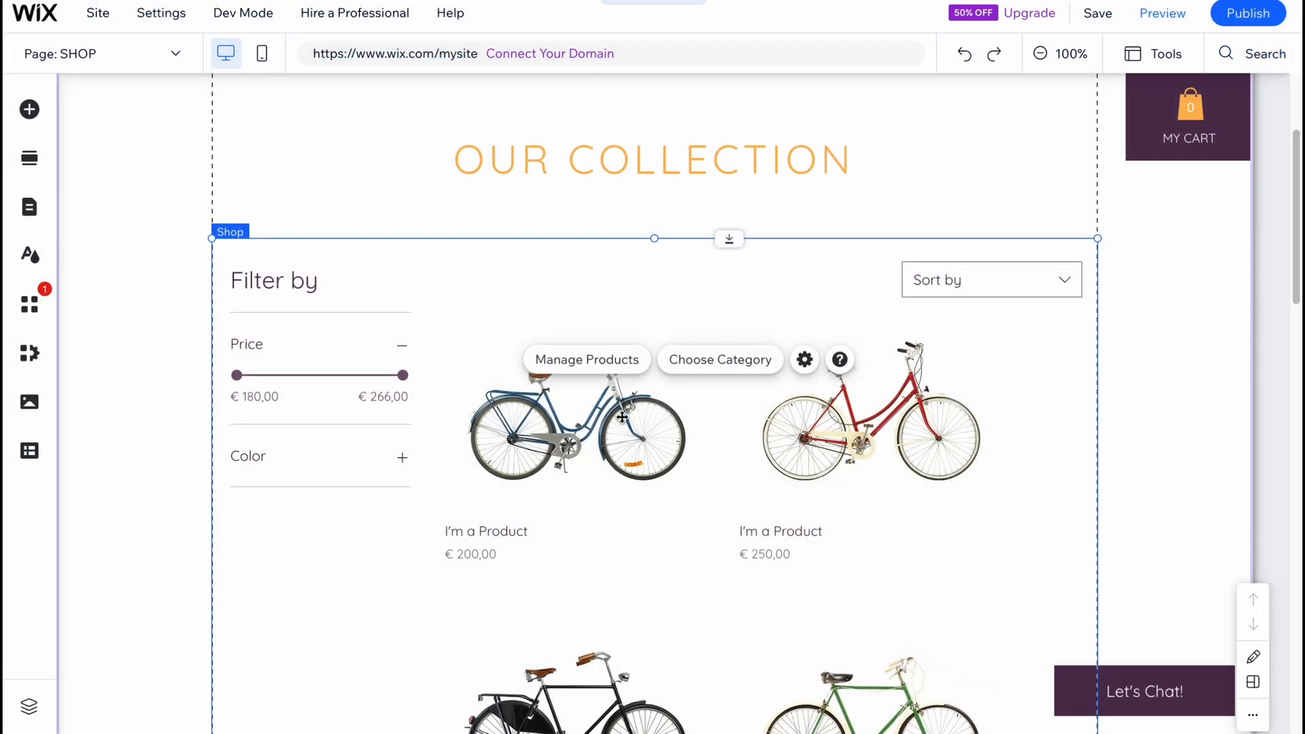
pyautogui.click(601, 361)
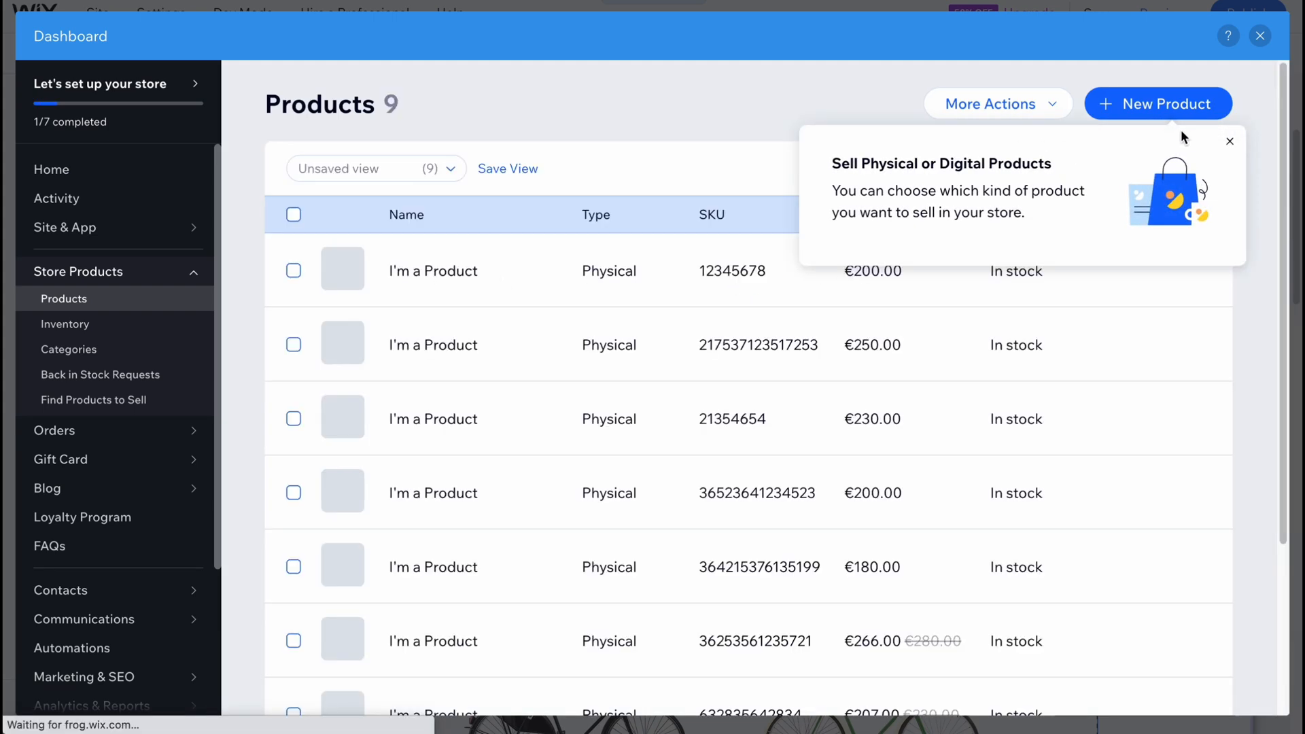
pyautogui.click(1229, 141)
pyautogui.scroll(-3, 455, 597)
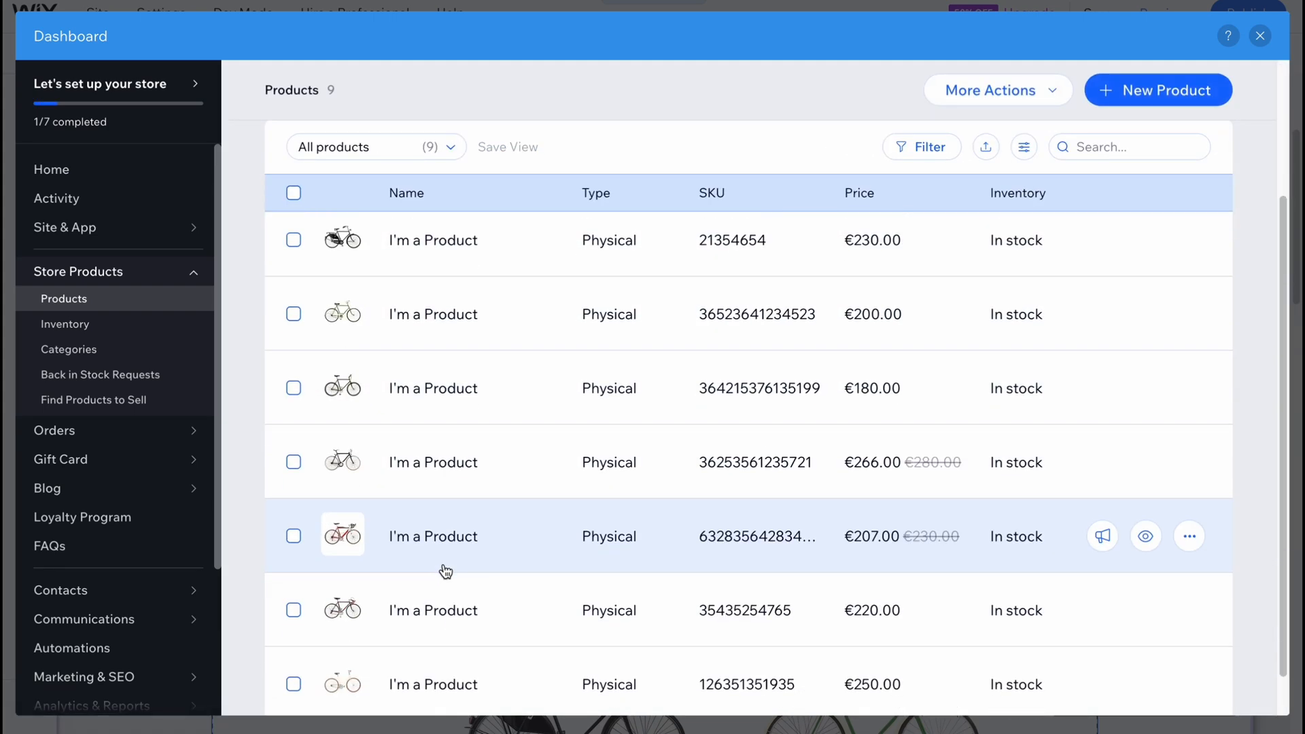
pyautogui.scroll(3, 443, 344)
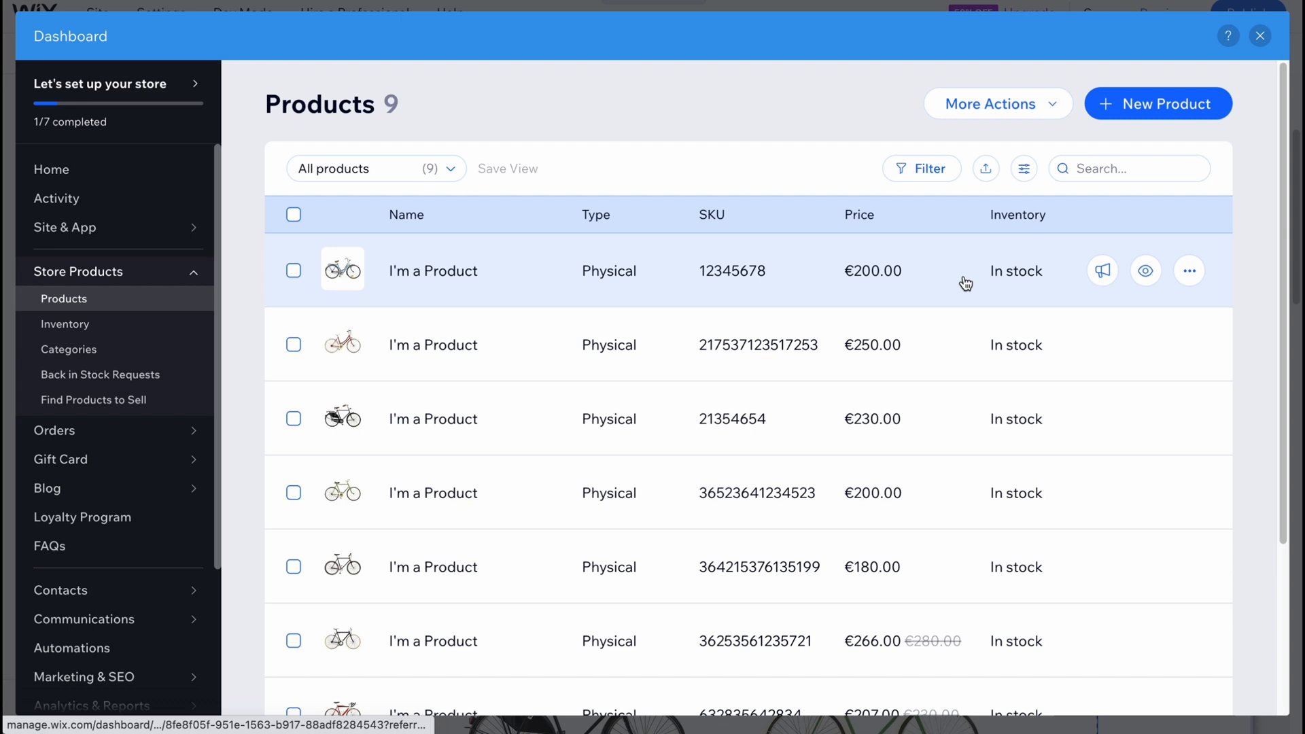
# Open the first product in the list for editing and look over its images and product info.
pyautogui.click(1190, 271)
pyautogui.click(1091, 246)
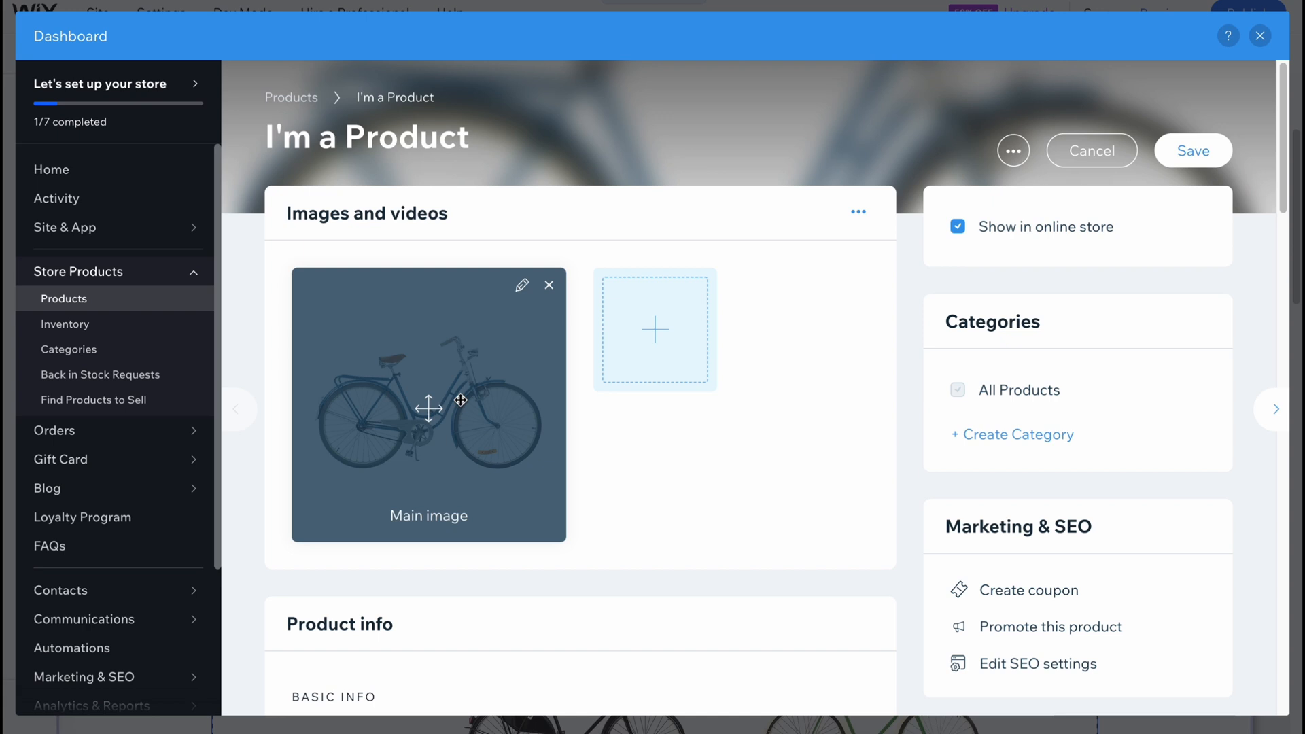
pyautogui.scroll(-3, 474, 402)
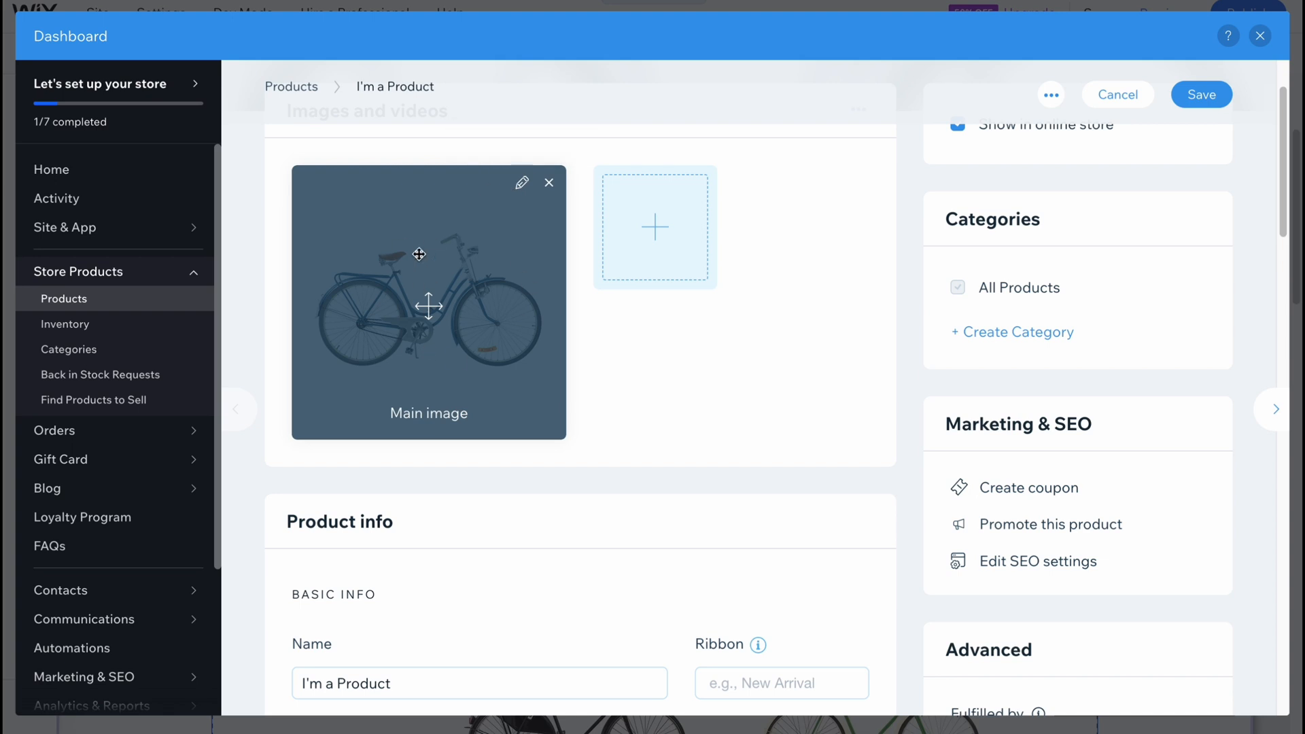
pyautogui.scroll(2, 421, 306)
pyautogui.scroll(-5, 420, 448)
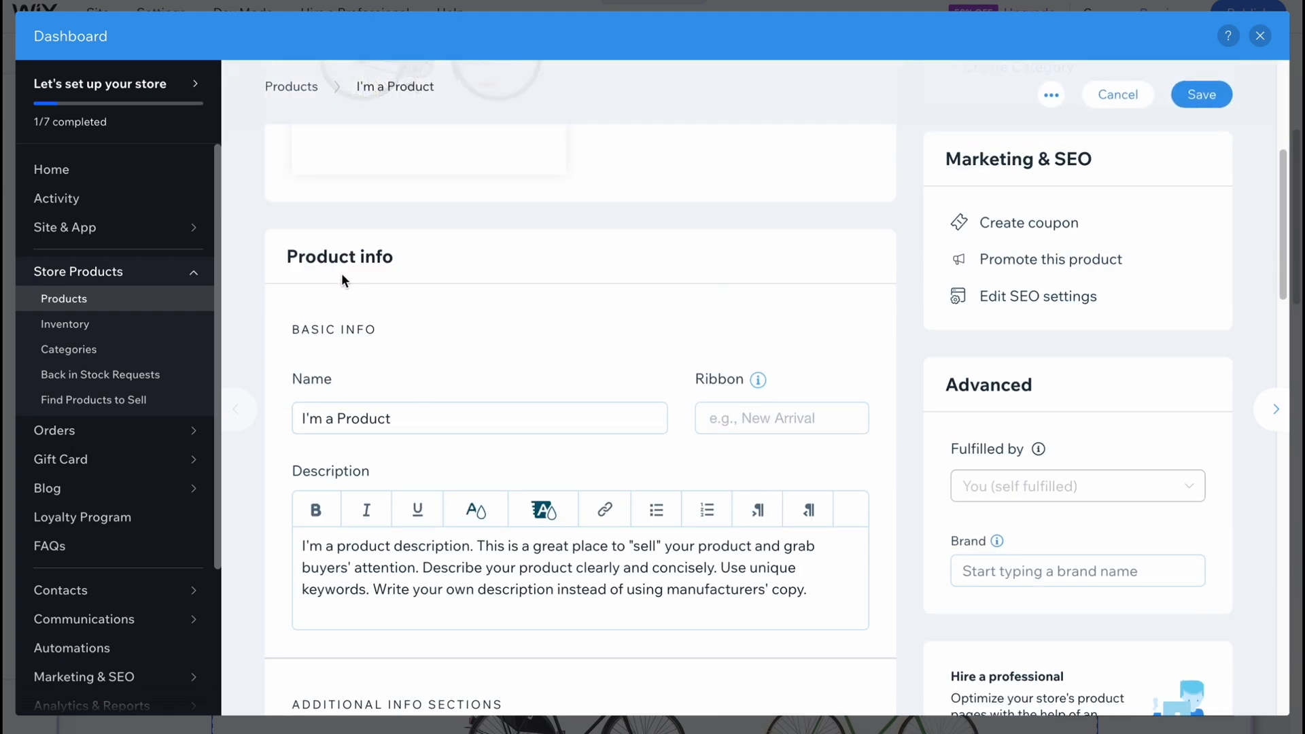
pyautogui.scroll(-1, 397, 397)
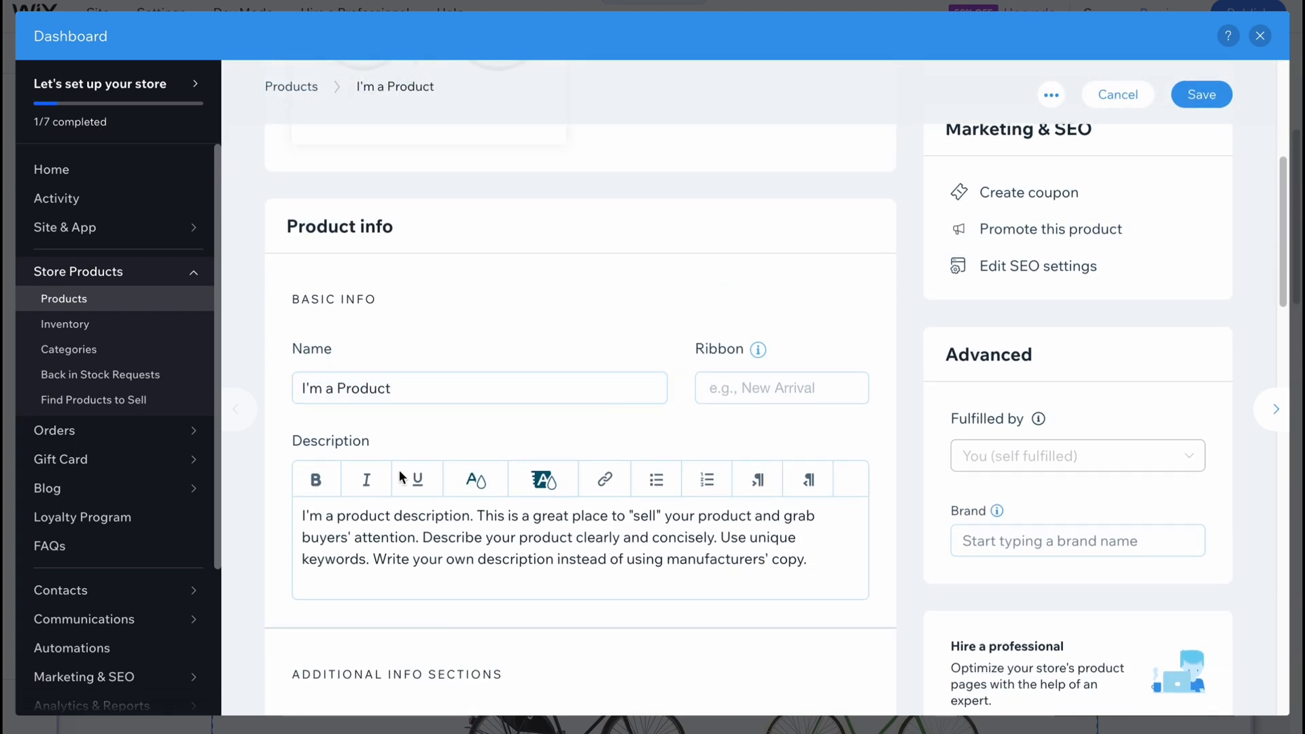
# Look through the product's description, info sections, pricing, options and inventory settings, save the product and dismiss the setup progress popup.
pyautogui.scroll(-4, 397, 443)
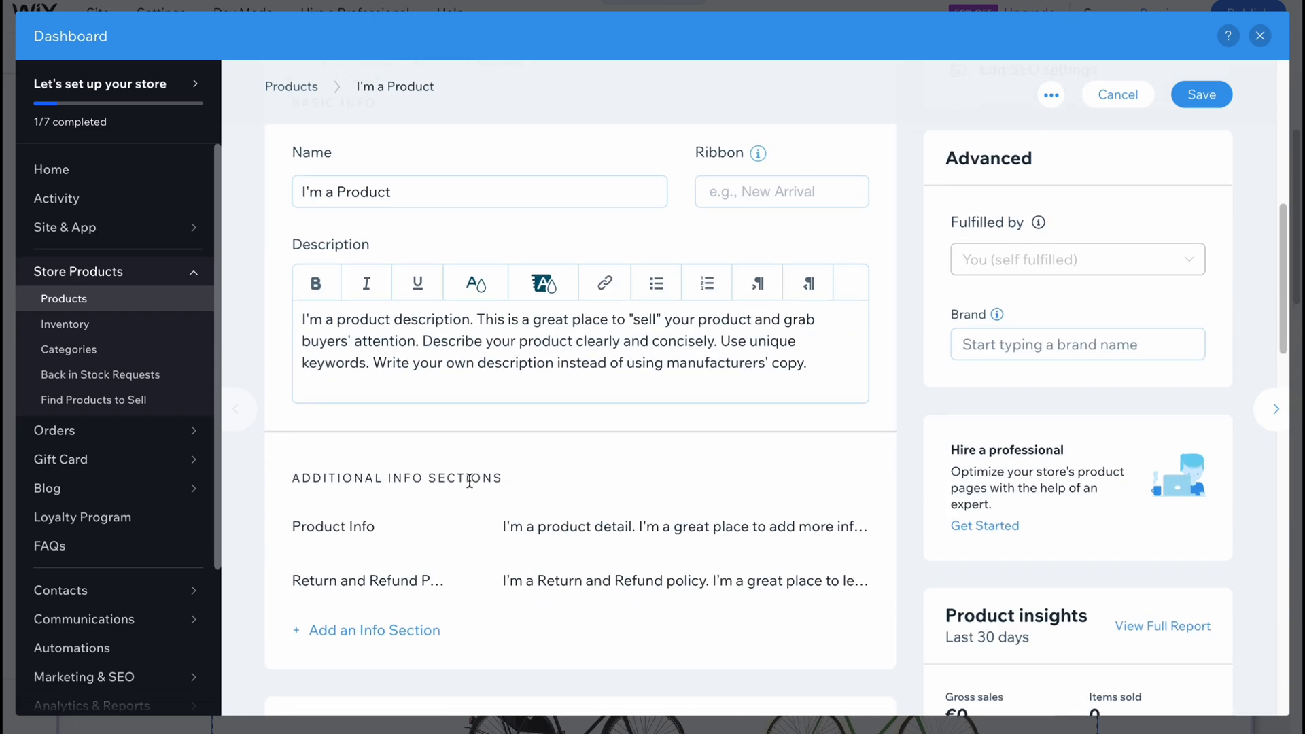
pyautogui.scroll(-8, 367, 512)
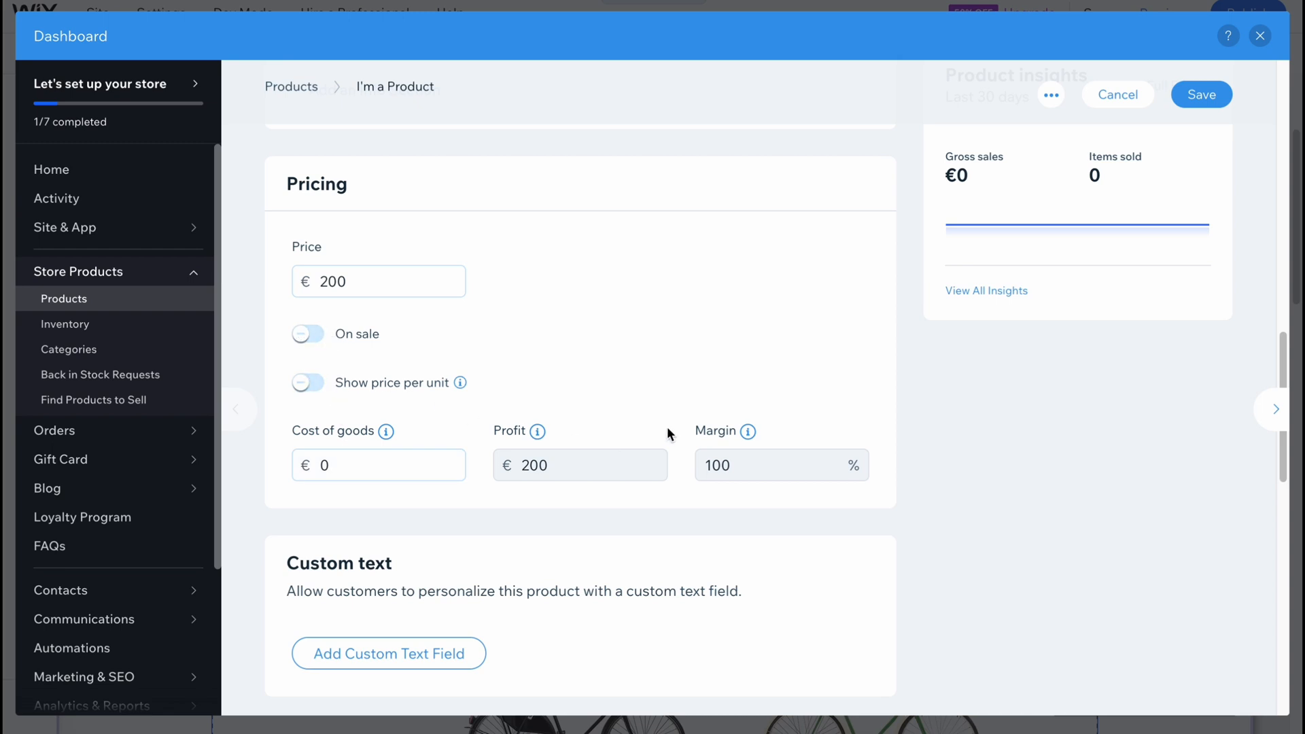
pyautogui.scroll(-9, 668, 433)
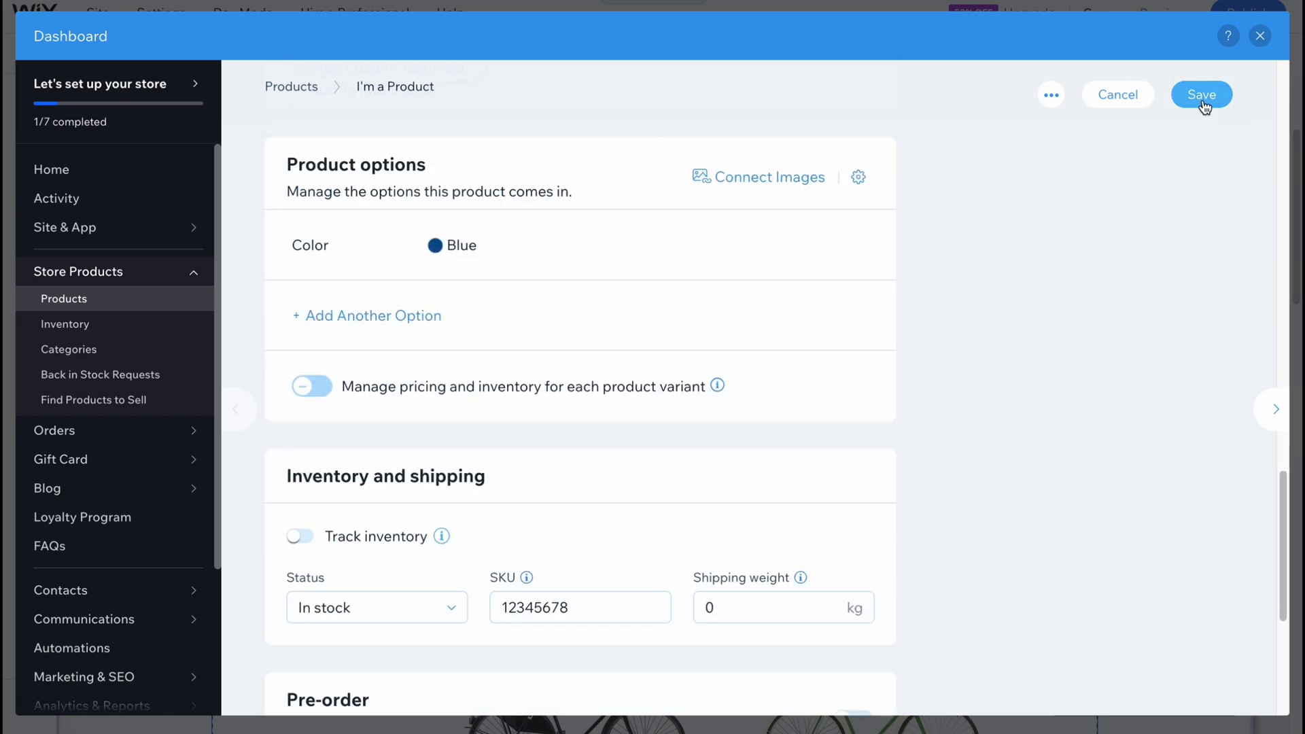
pyautogui.scroll(-3, 577, 411)
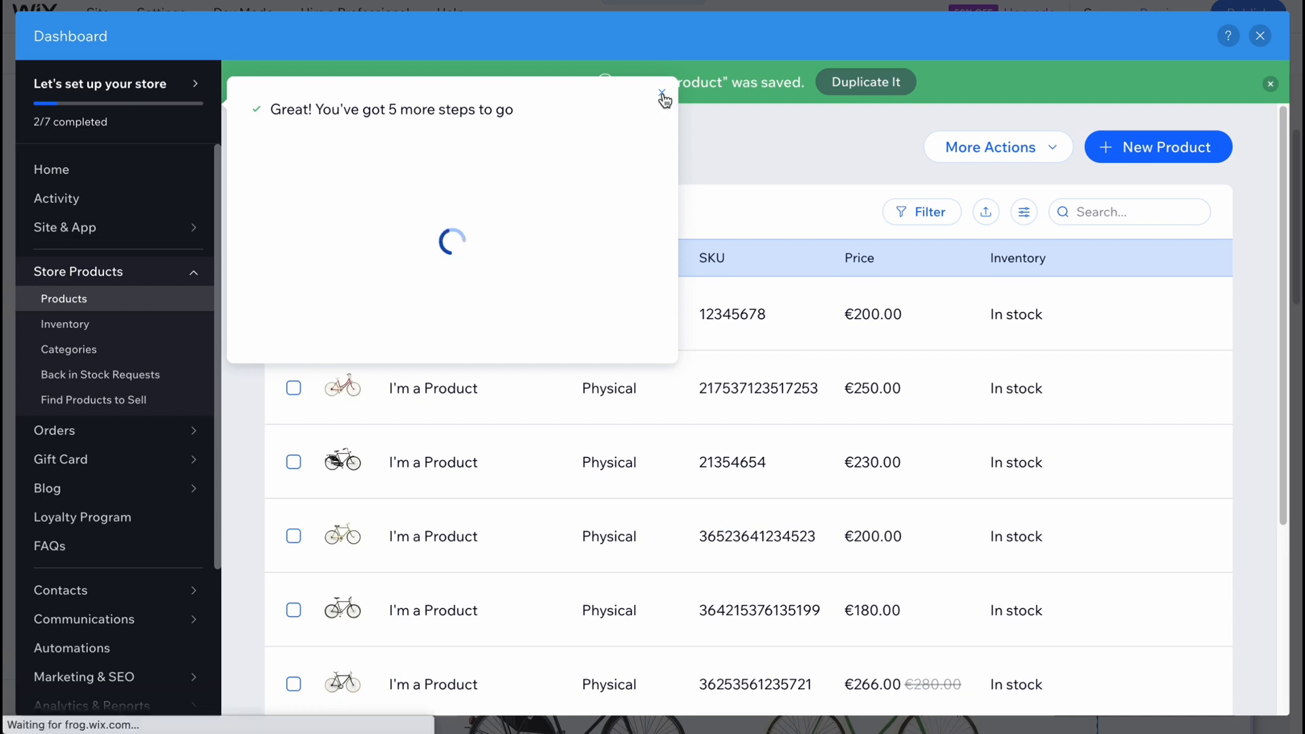
pyautogui.click(661, 92)
# Delete the first product in the list, the one with SKU 12345678, from the store.
pyautogui.click(1191, 314)
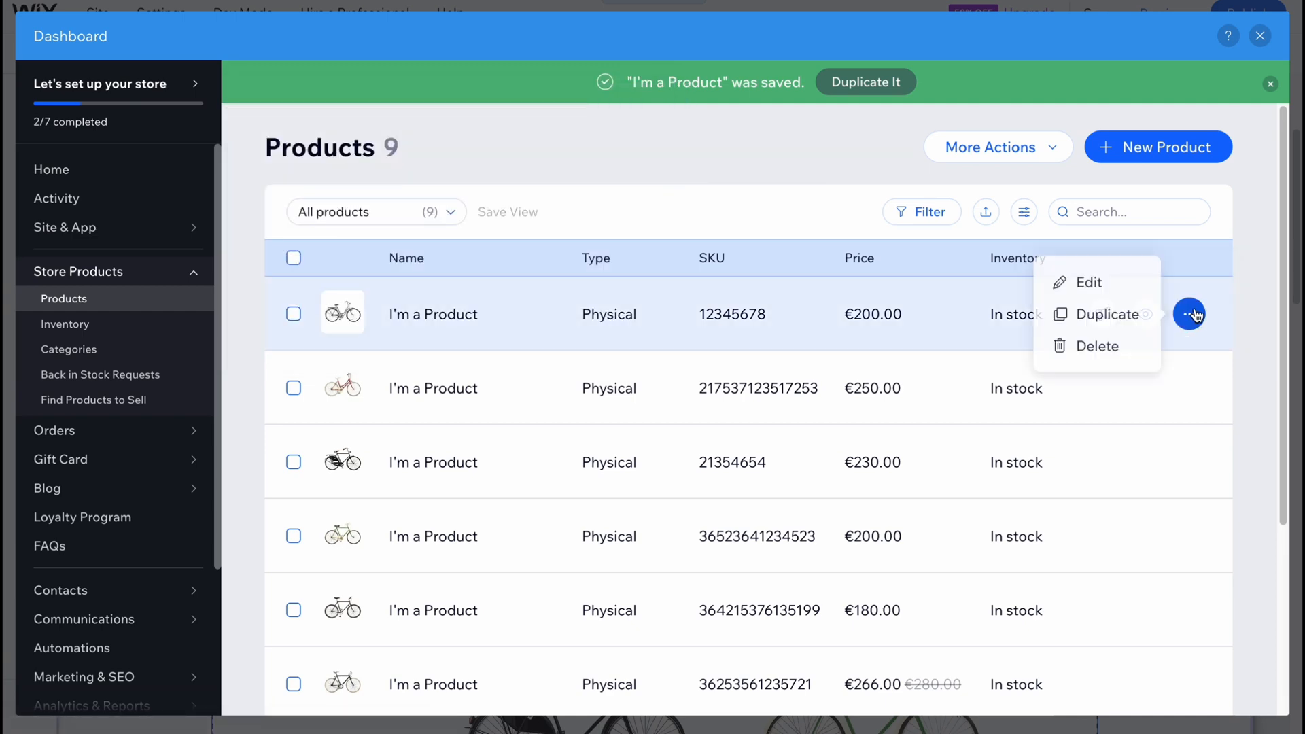
pyautogui.click(1084, 348)
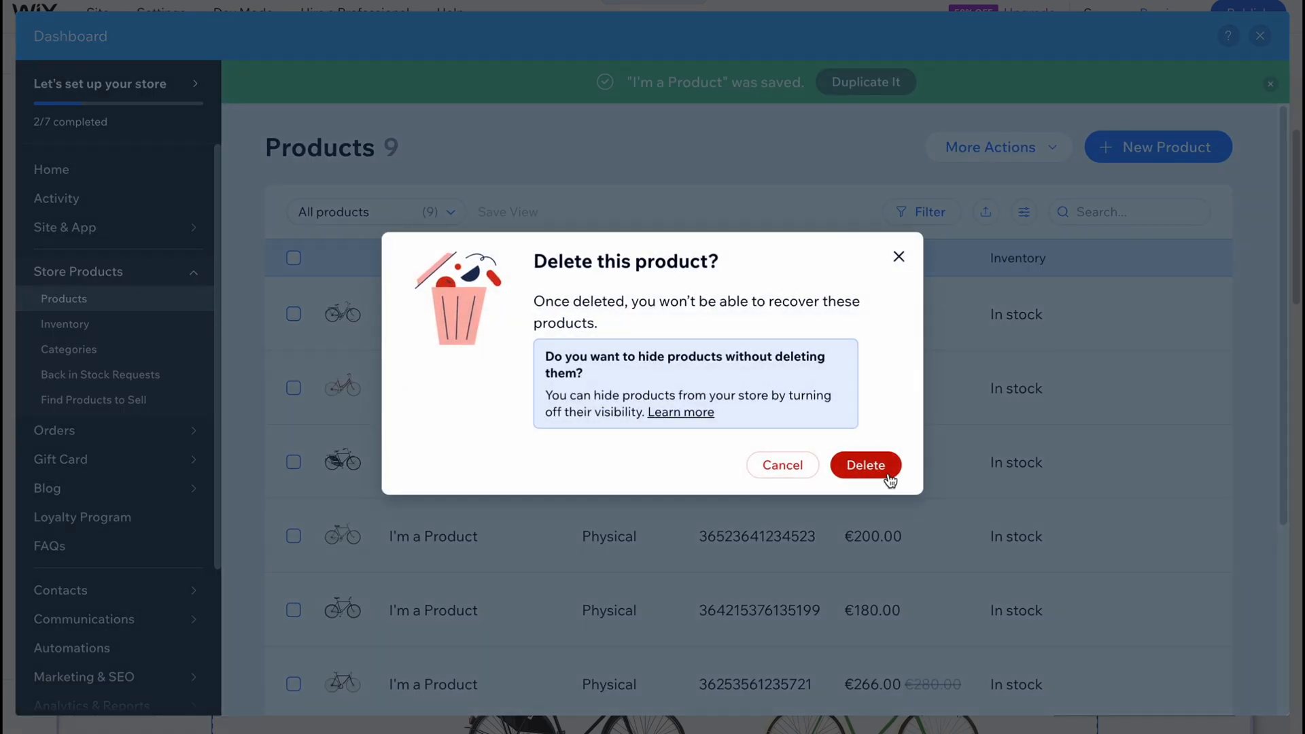
pyautogui.click(867, 466)
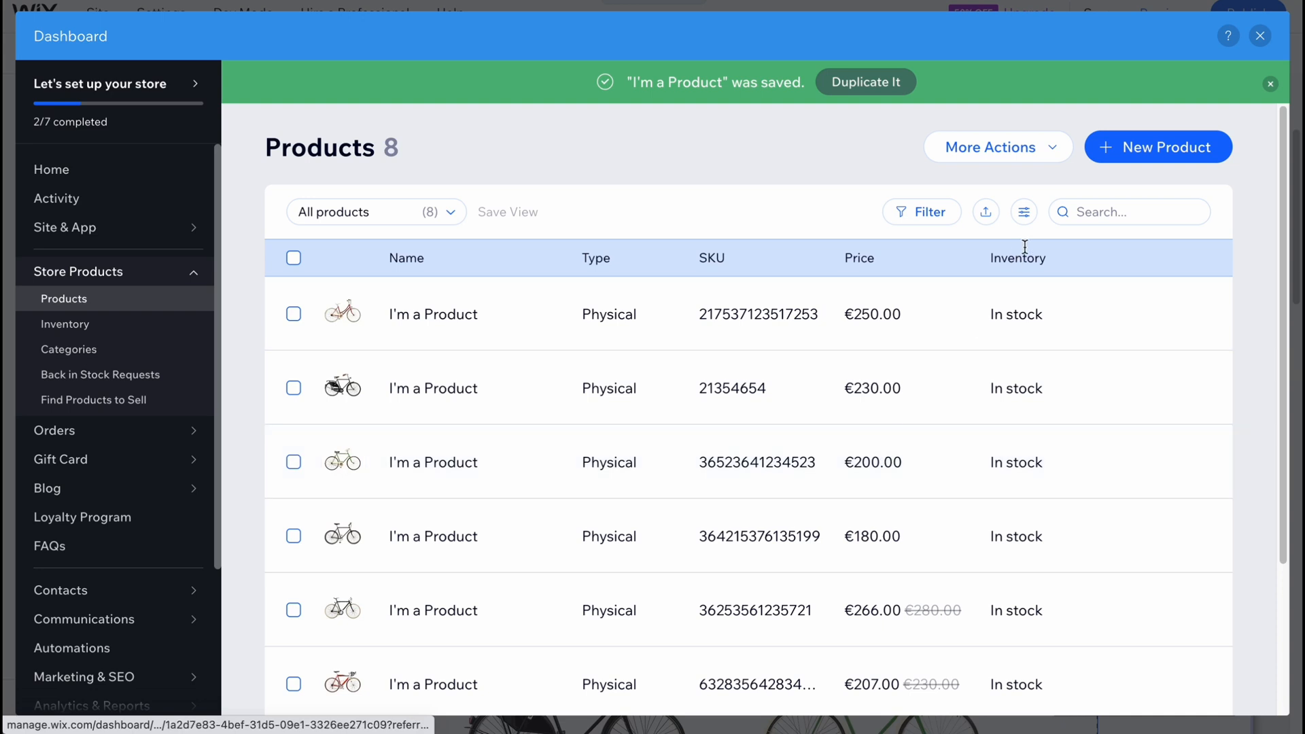
# Look over the additional product actions, the store's Inventory list and the Categories page.
pyautogui.click(1039, 146)
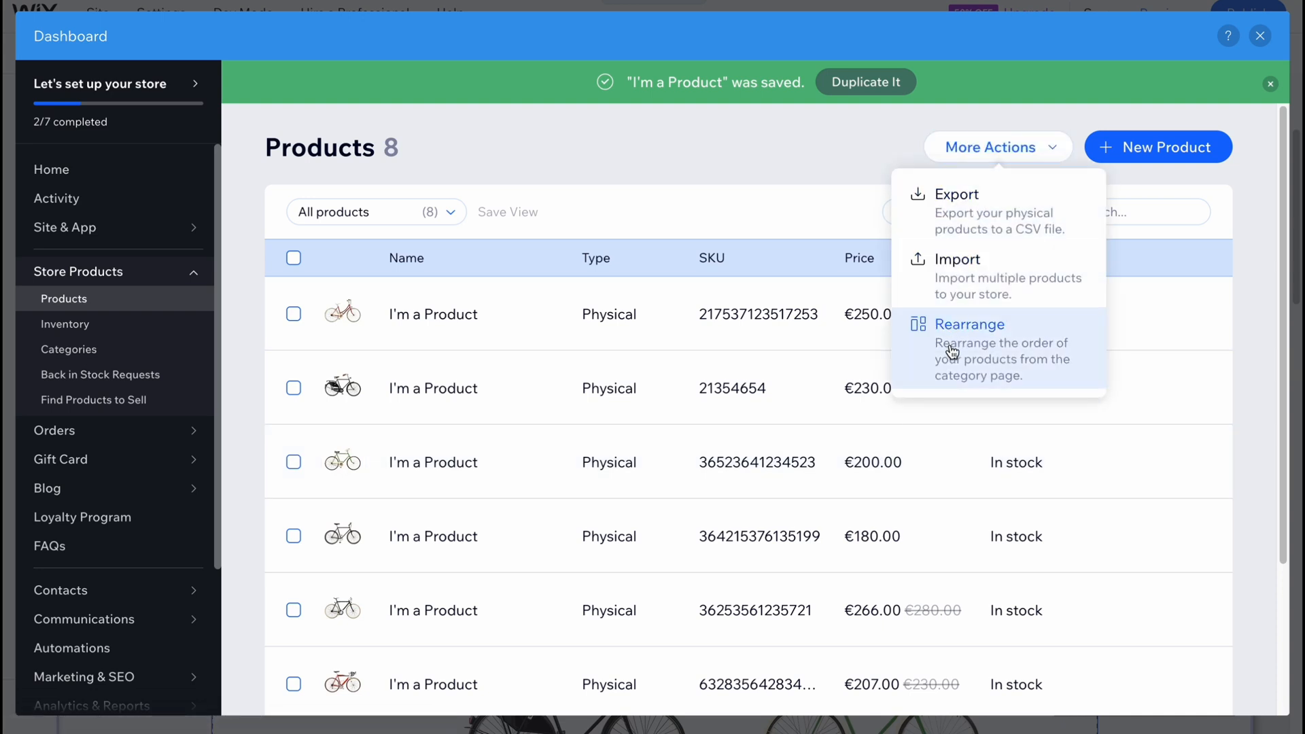
pyautogui.click(1057, 147)
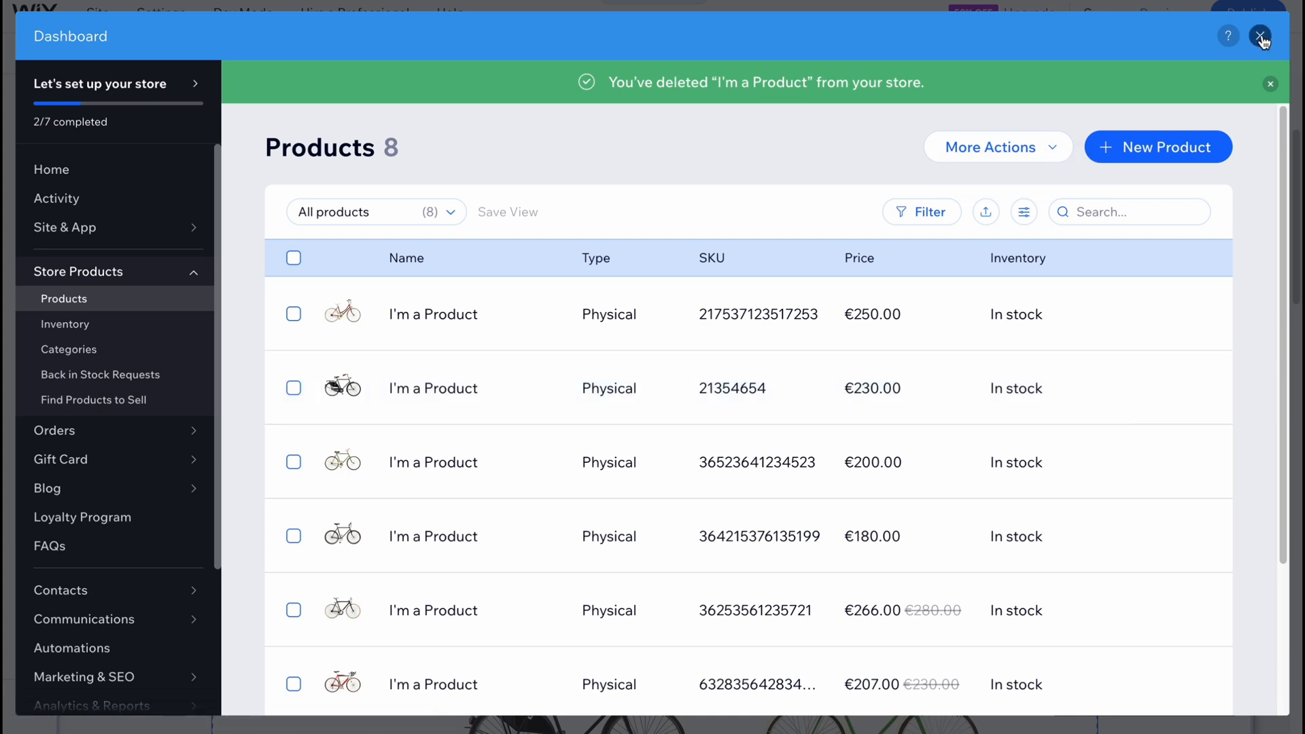
pyautogui.click(87, 325)
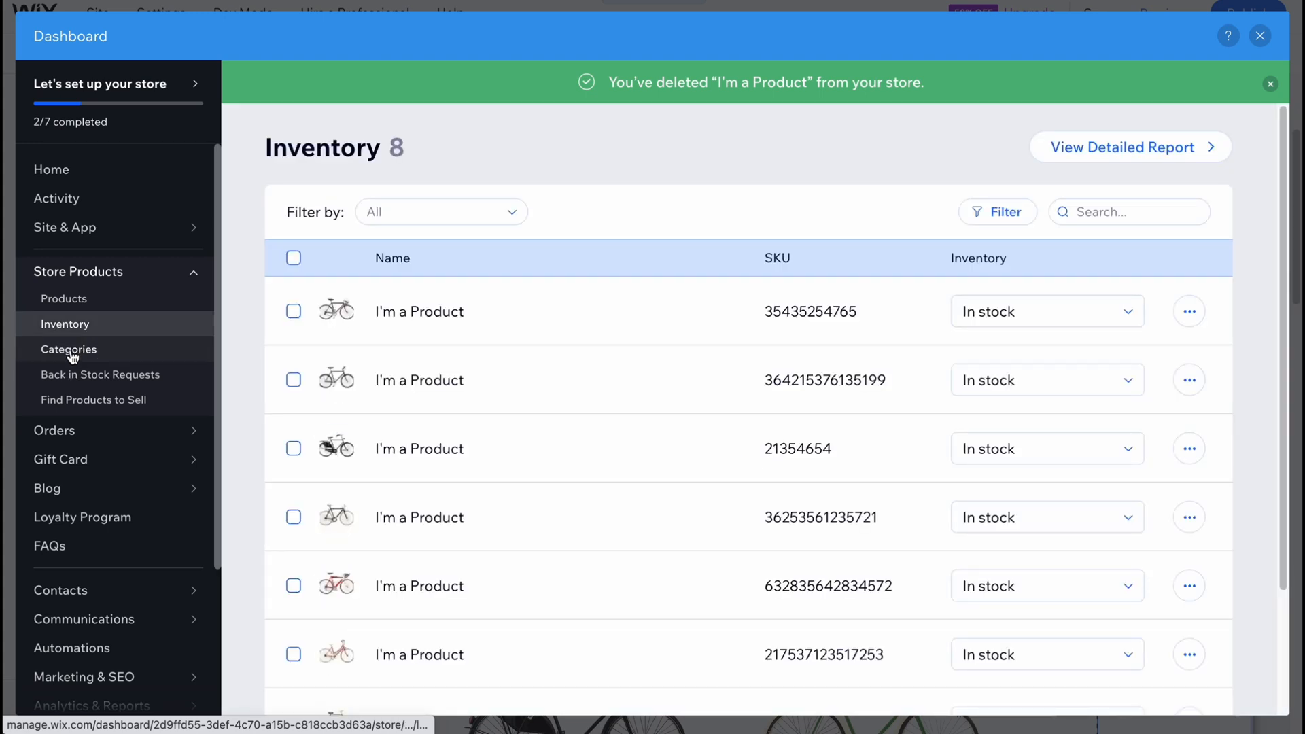
pyautogui.click(71, 352)
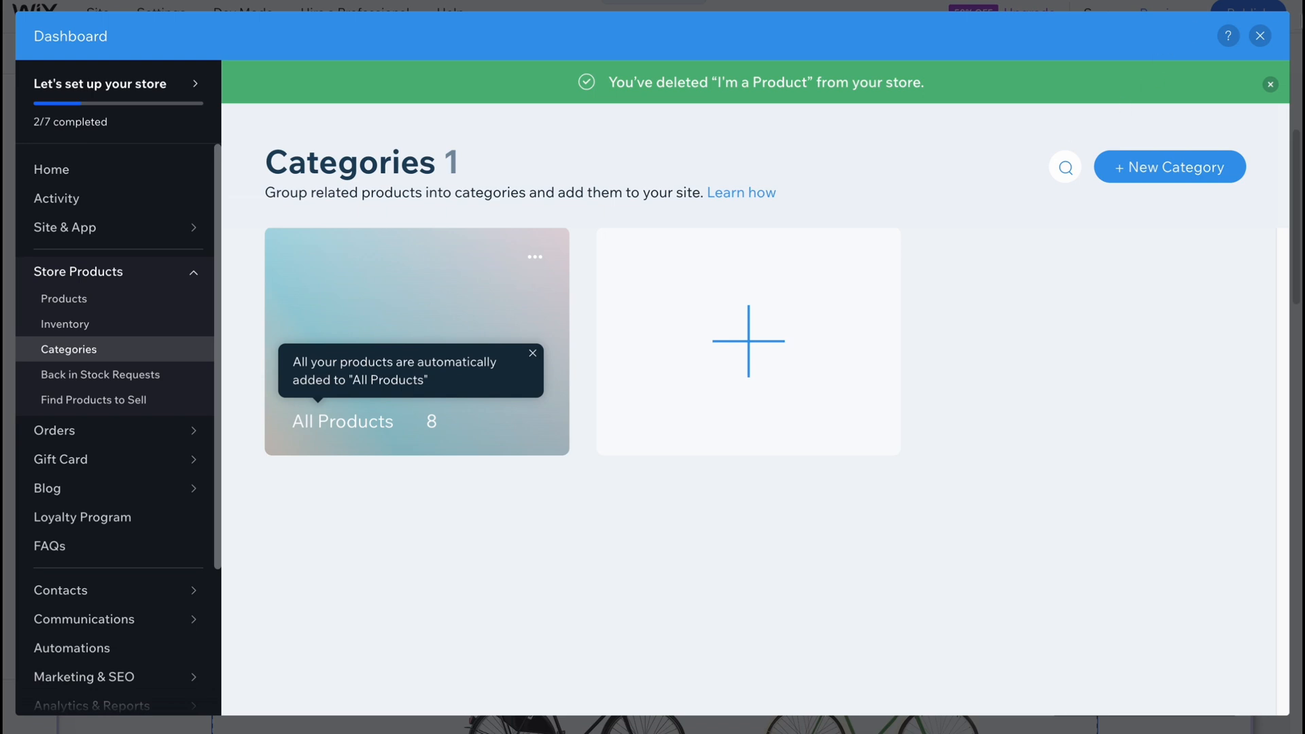
# Close the store dashboard and look over the product gallery on the SHOP page.
pyautogui.click(1261, 36)
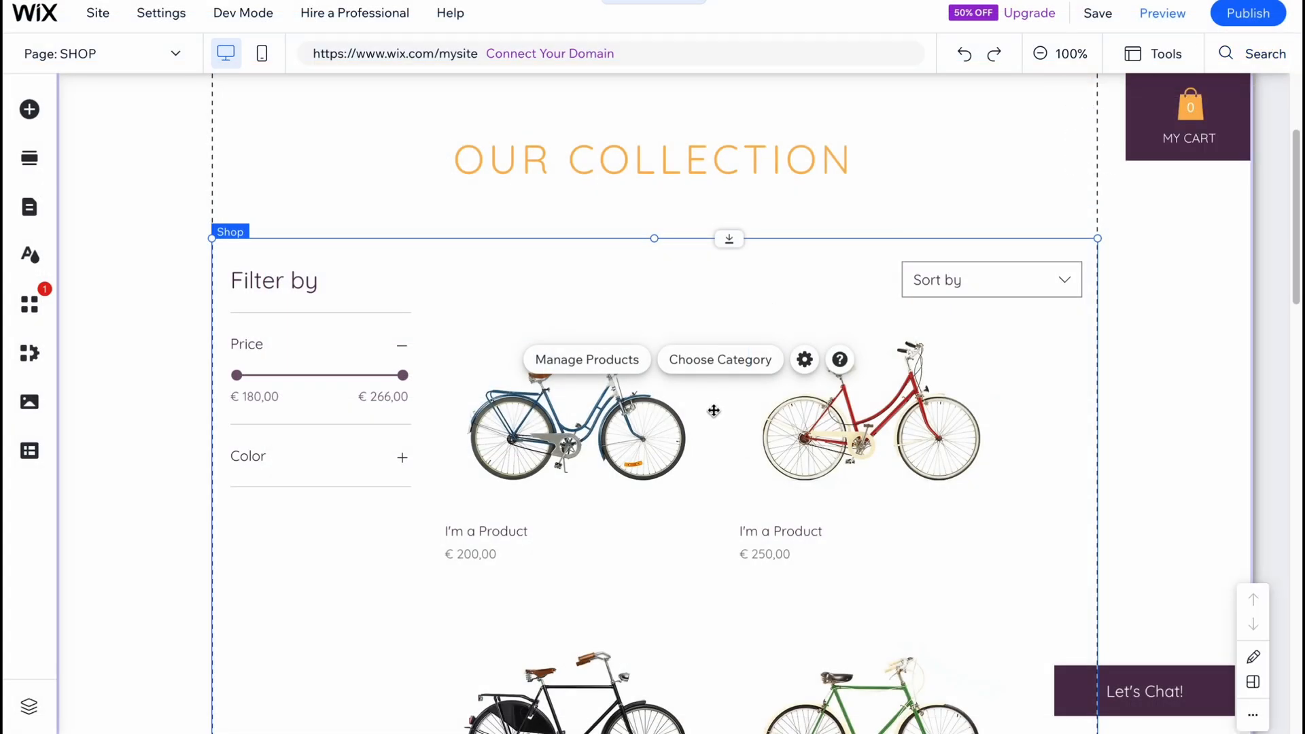
pyautogui.scroll(-2, 587, 418)
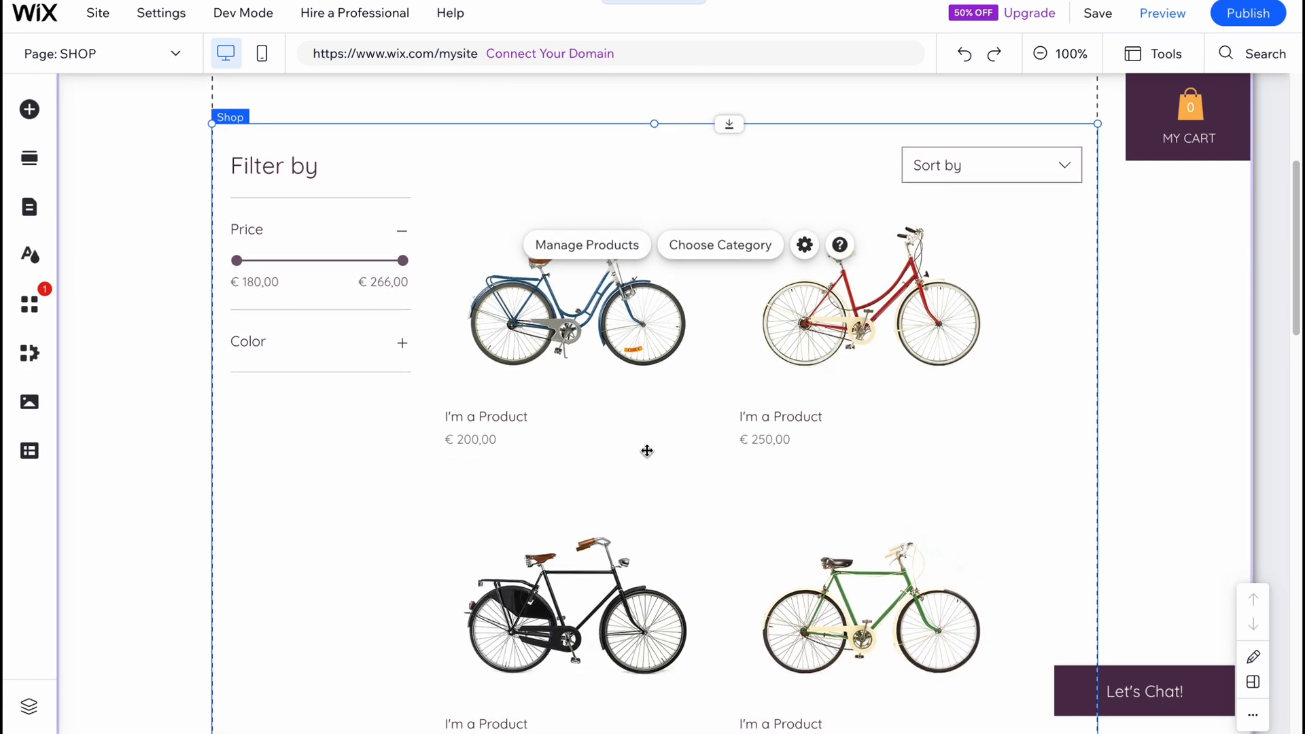
pyautogui.scroll(-3, 646, 451)
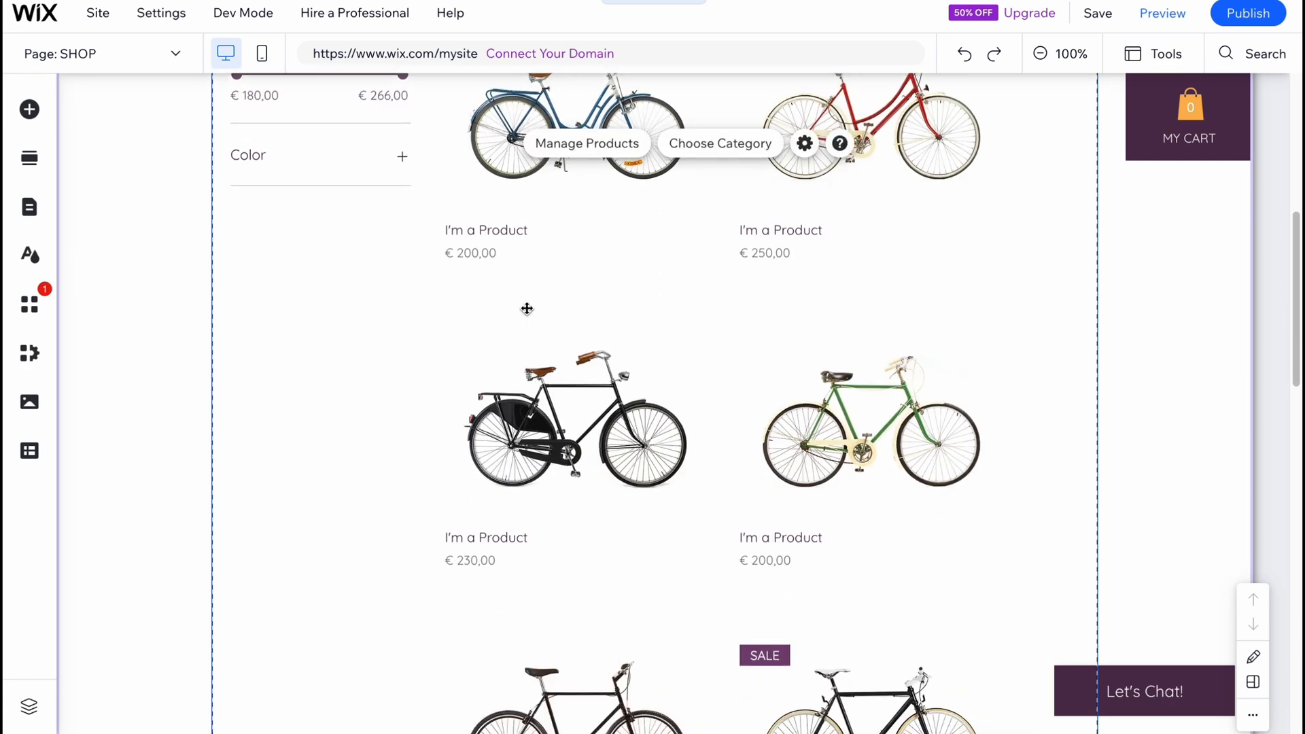
# Switch the editor to the HOME page through the site menu pages and close the page list.
pyautogui.click(31, 160)
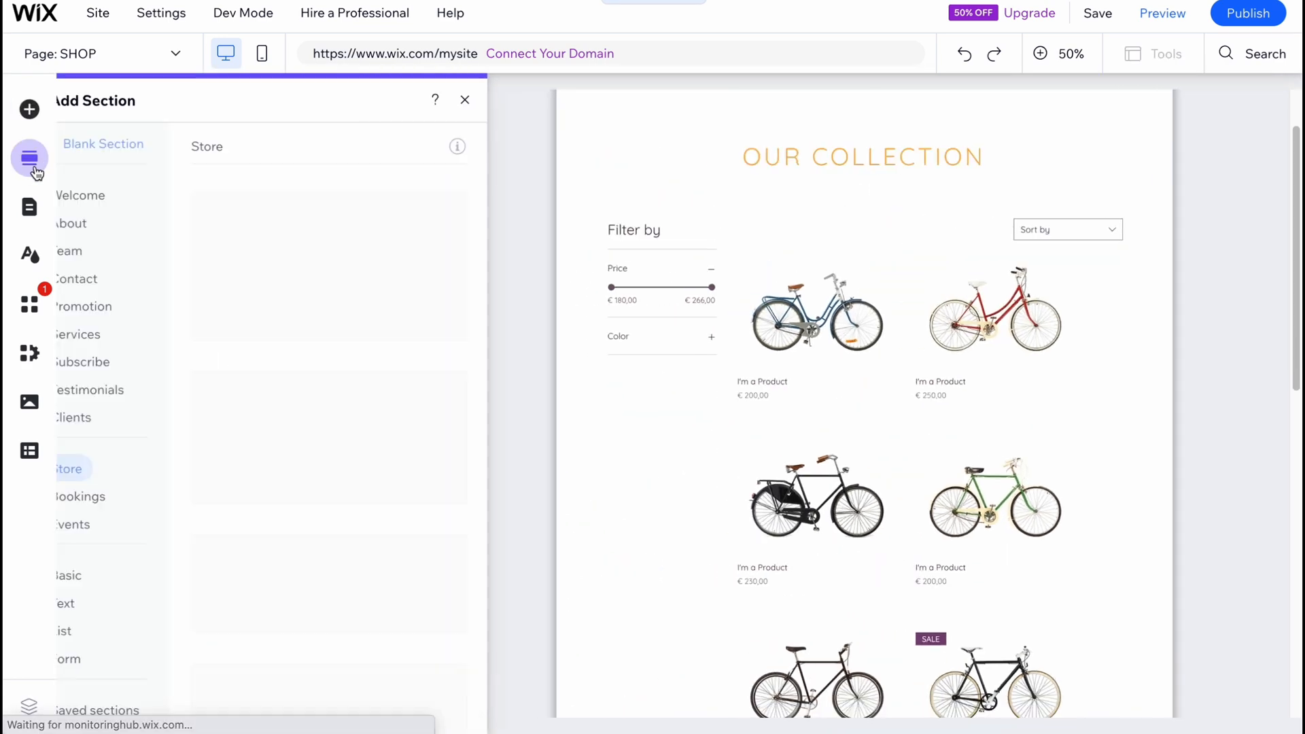
pyautogui.click(29, 206)
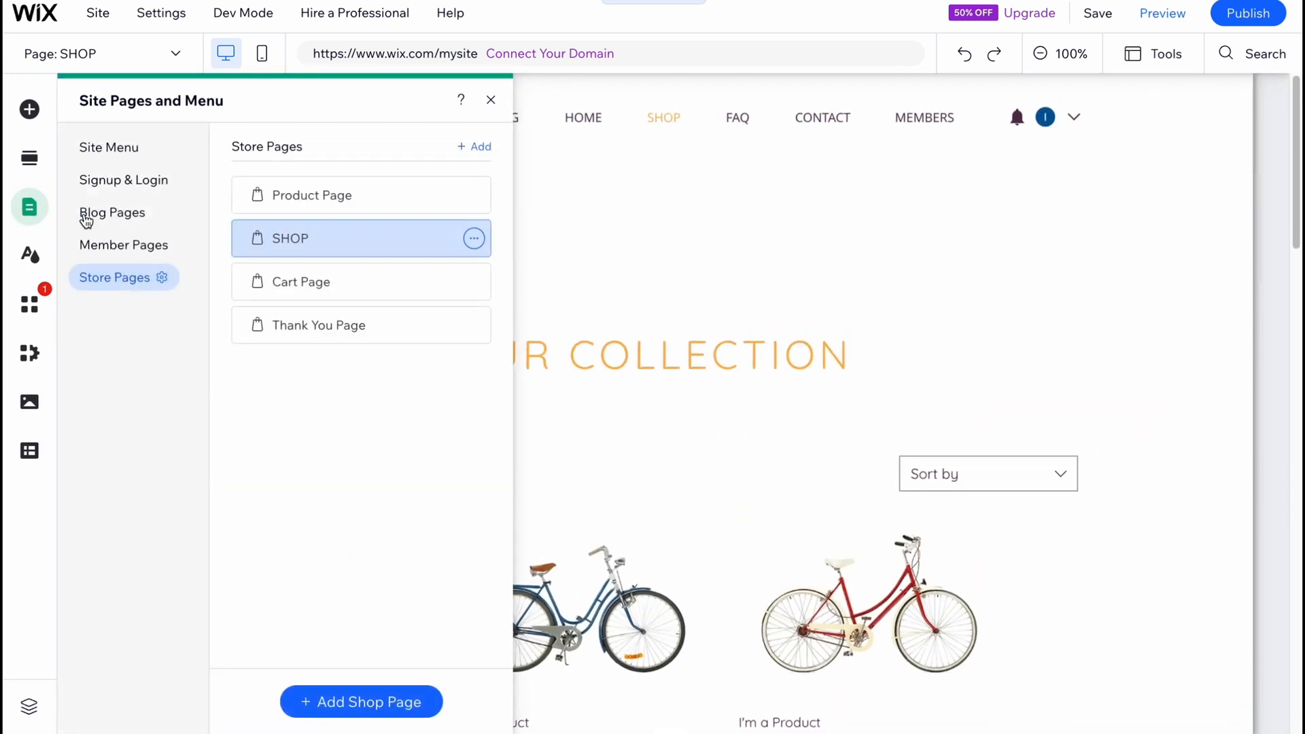
pyautogui.click(103, 144)
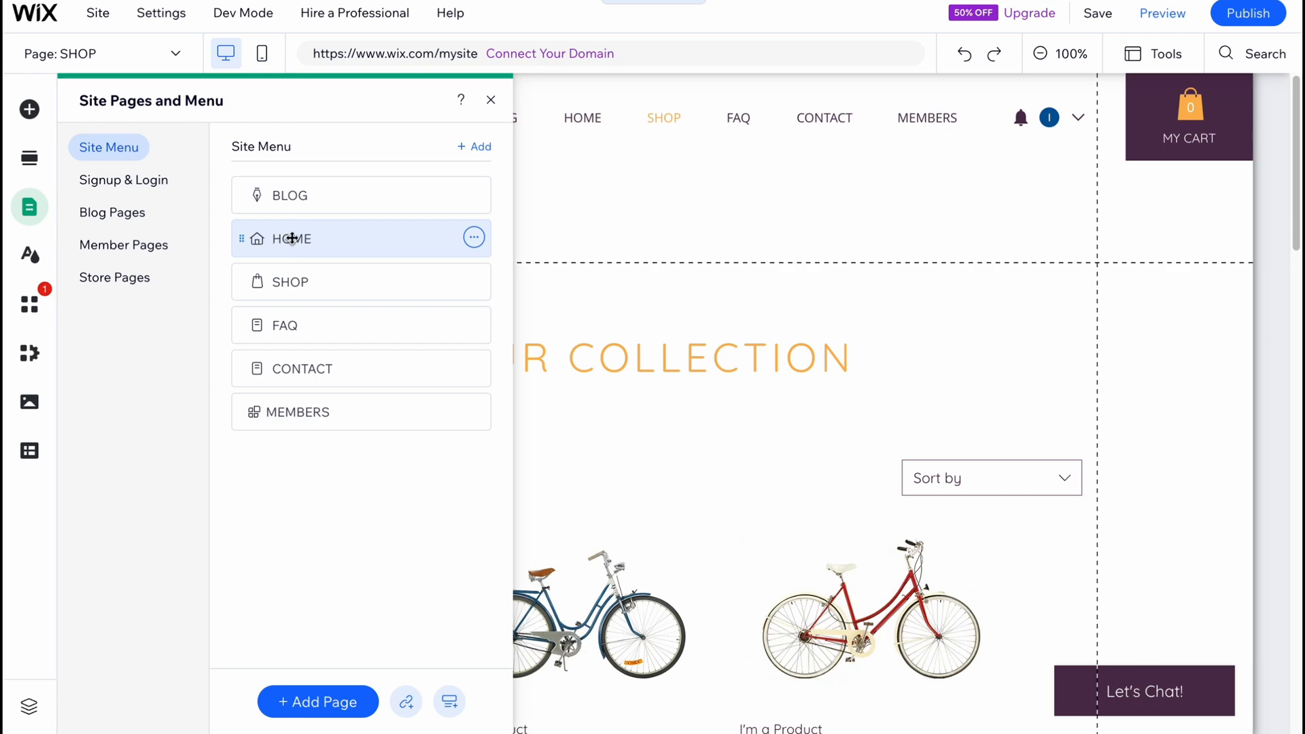
pyautogui.click(293, 238)
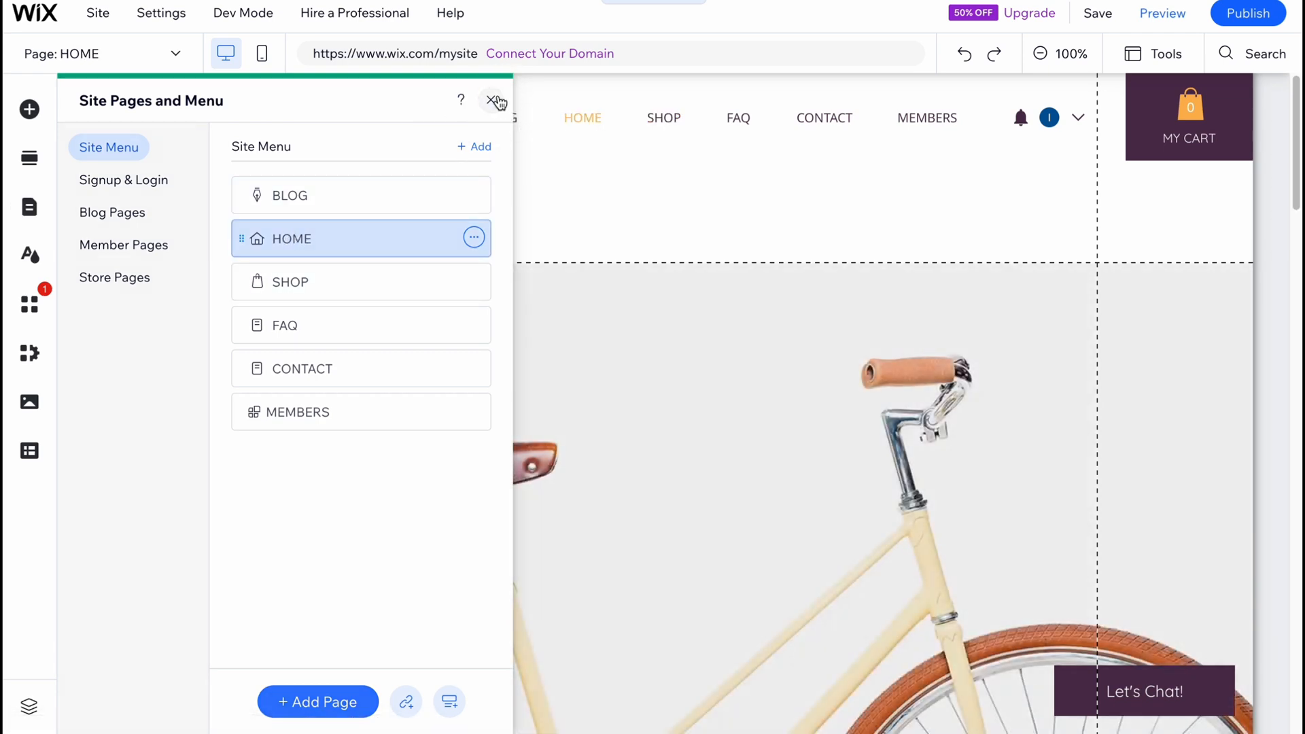
pyautogui.click(491, 100)
# Replace the paragraph in the HOME page's Quote section with "Here you can find best bicycles".
pyautogui.scroll(-10, 606, 413)
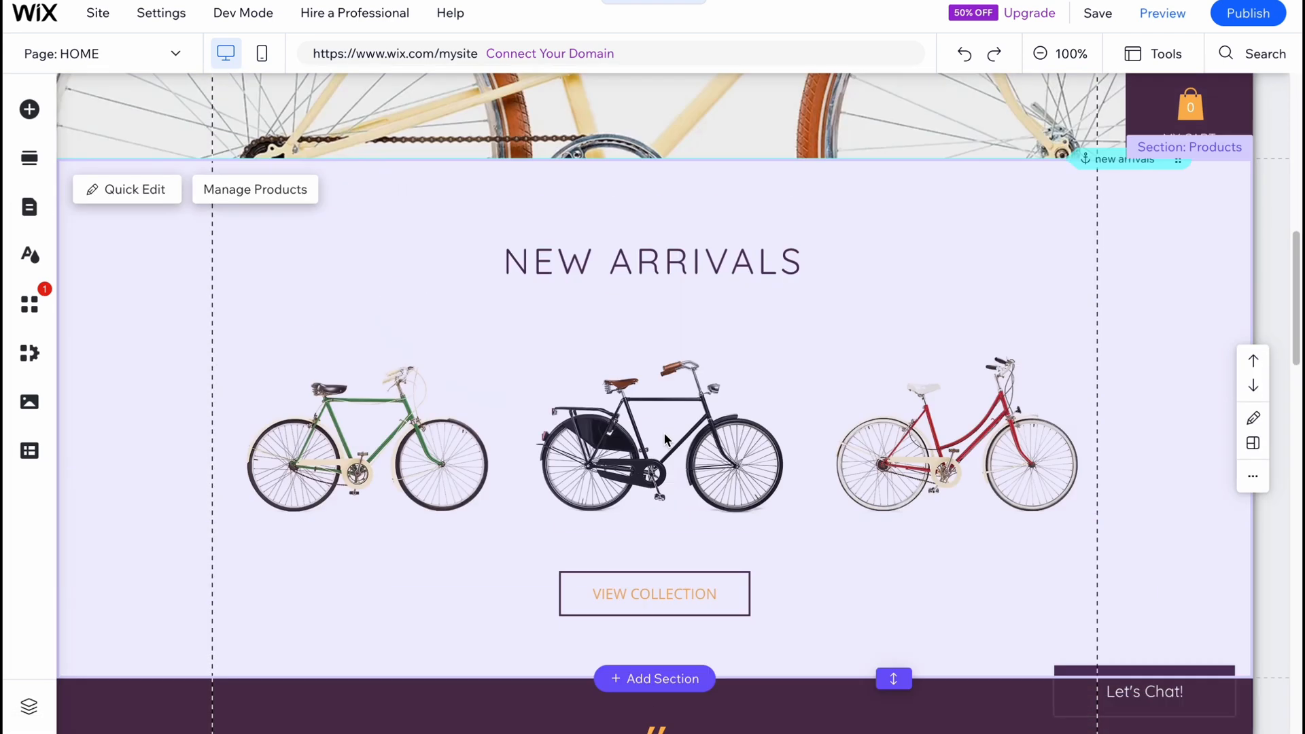
pyautogui.scroll(5, 663, 433)
pyautogui.scroll(2, 548, 326)
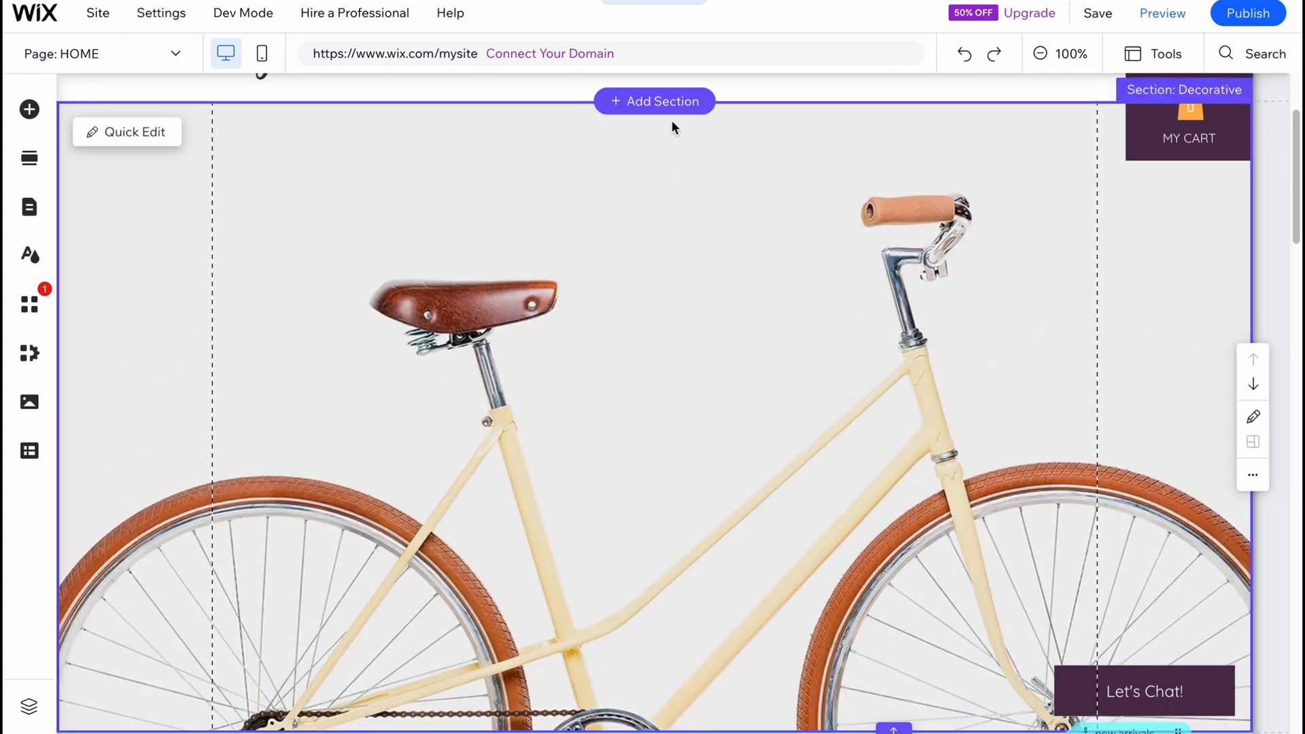
pyautogui.scroll(-10, 749, 311)
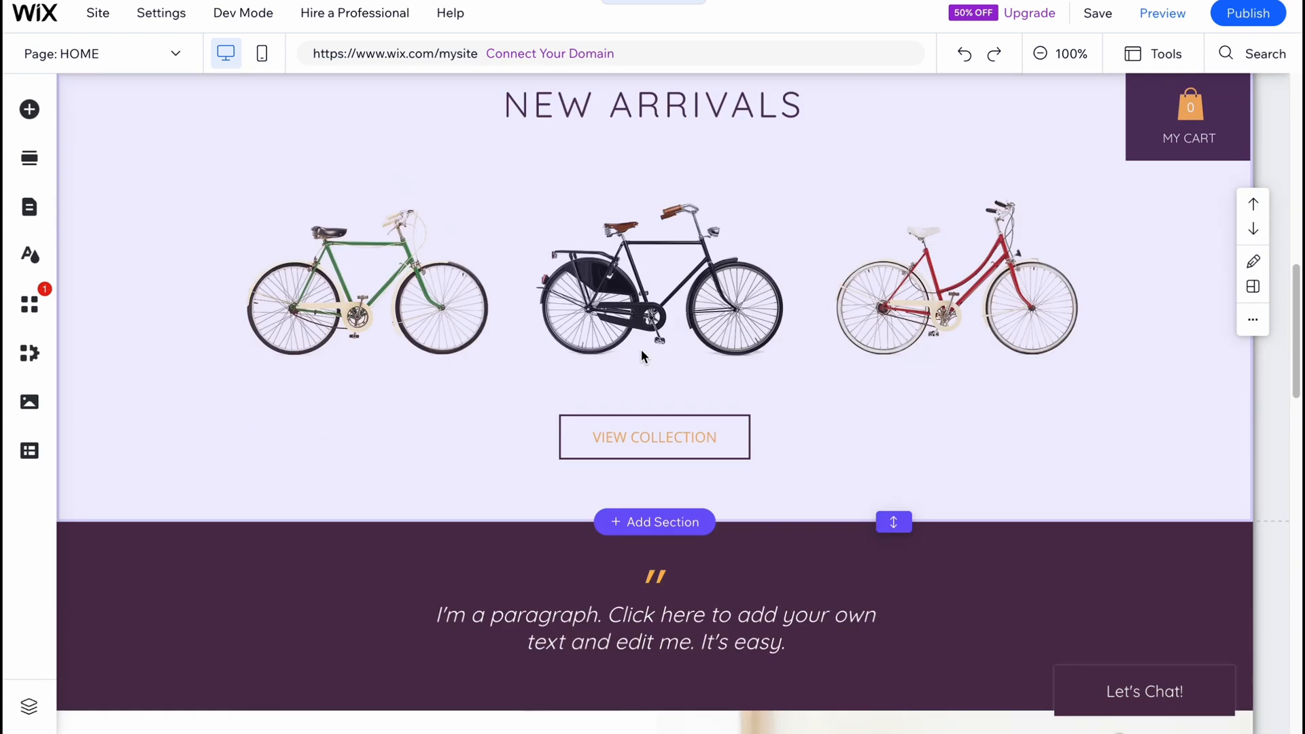
pyautogui.click(666, 443)
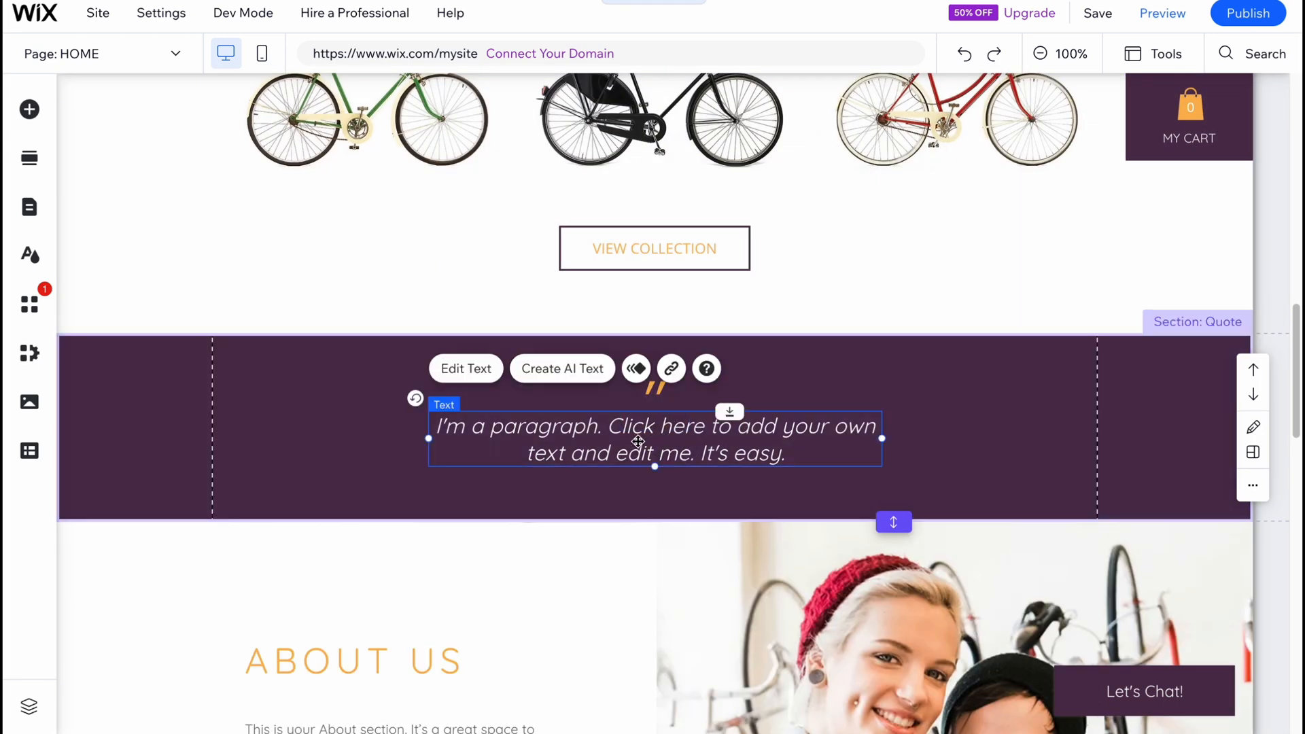
pyautogui.moveTo(772, 454); pyautogui.dragTo(713, 457)
pyautogui.hotkey('ctrl', 'z')
pyautogui.click(466, 369)
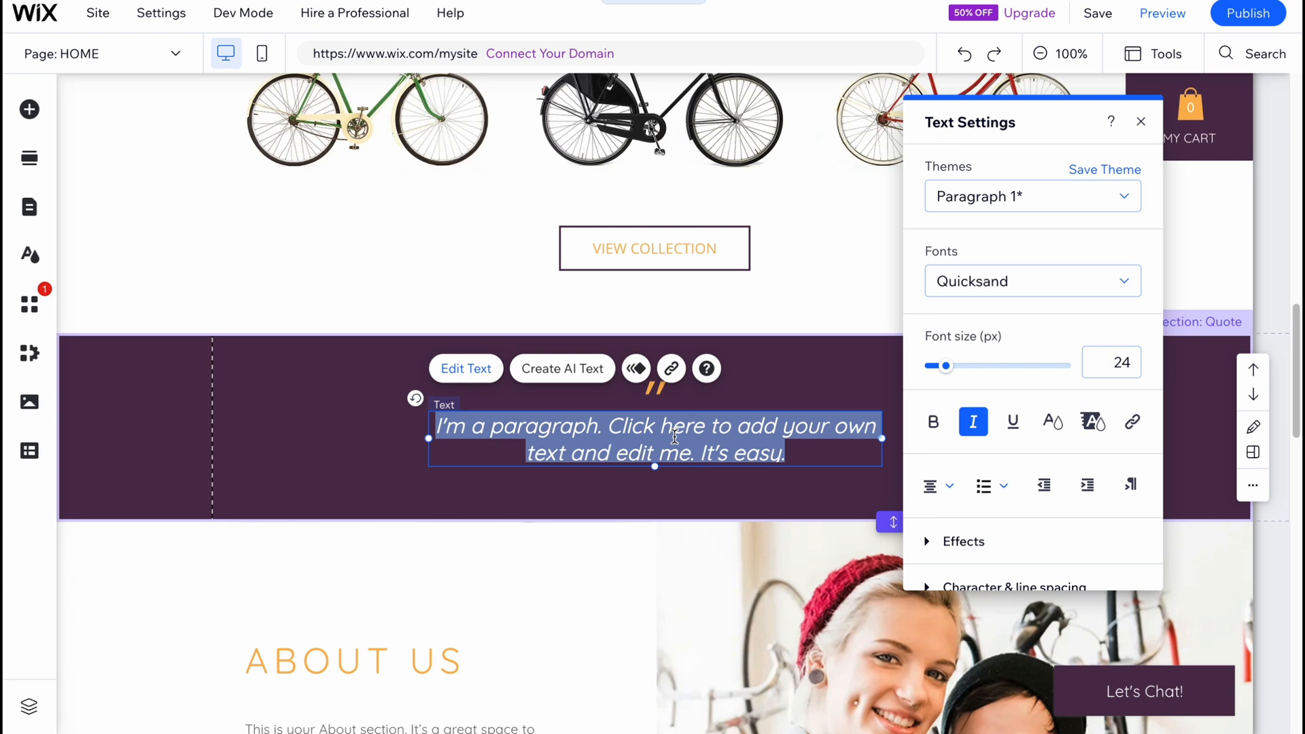
pyautogui.write('Here you ')
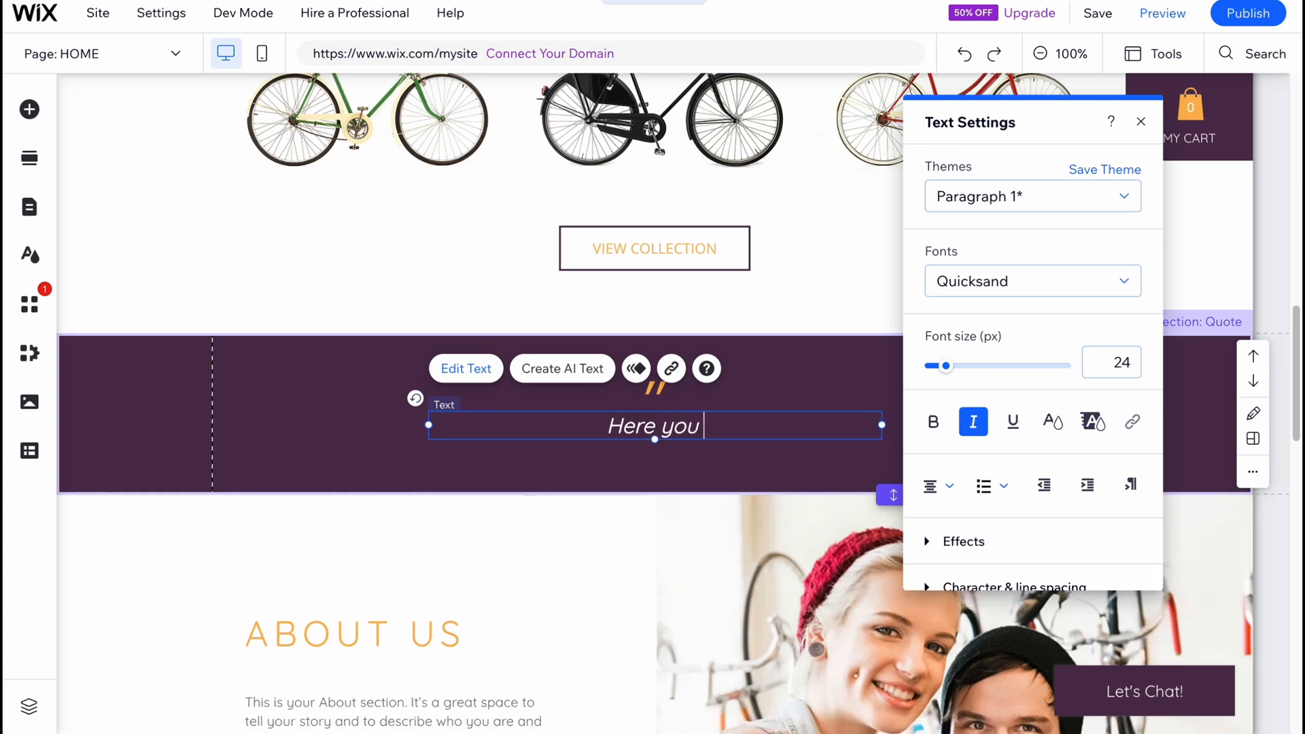
pyautogui.write('can')
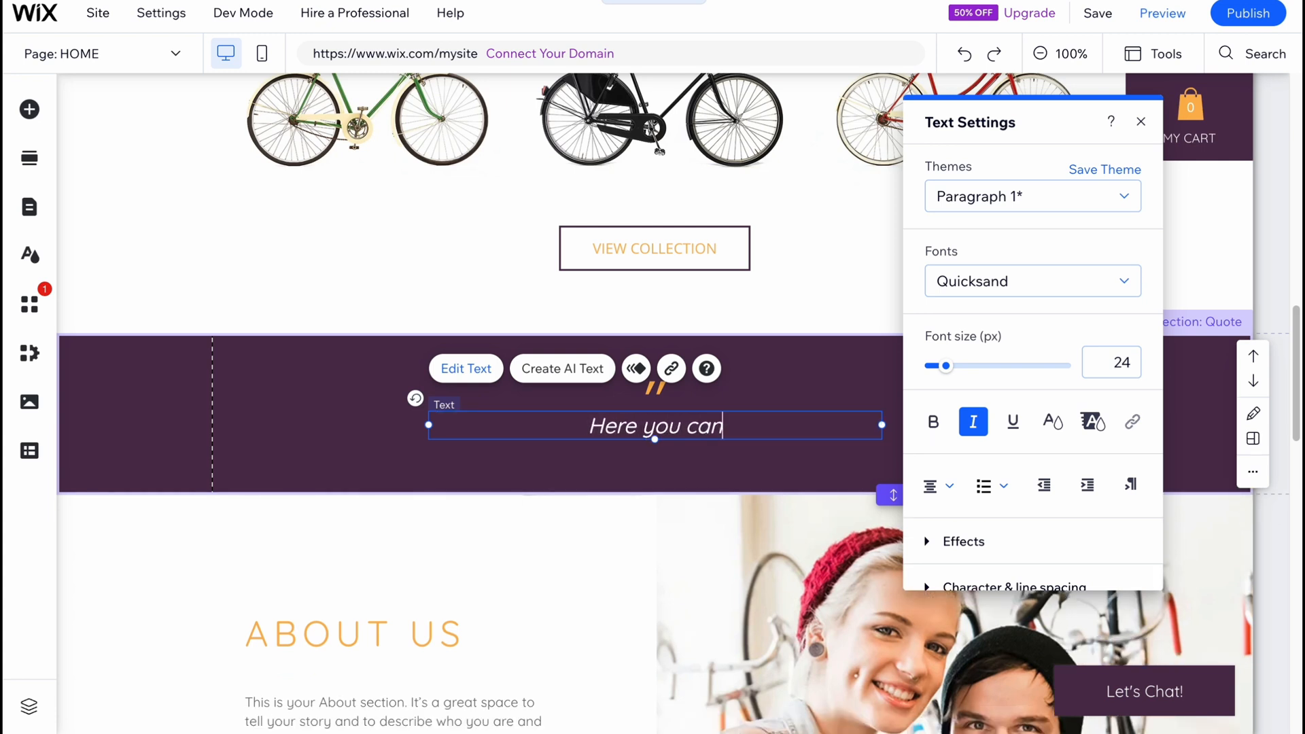
pyautogui.write(' find be')
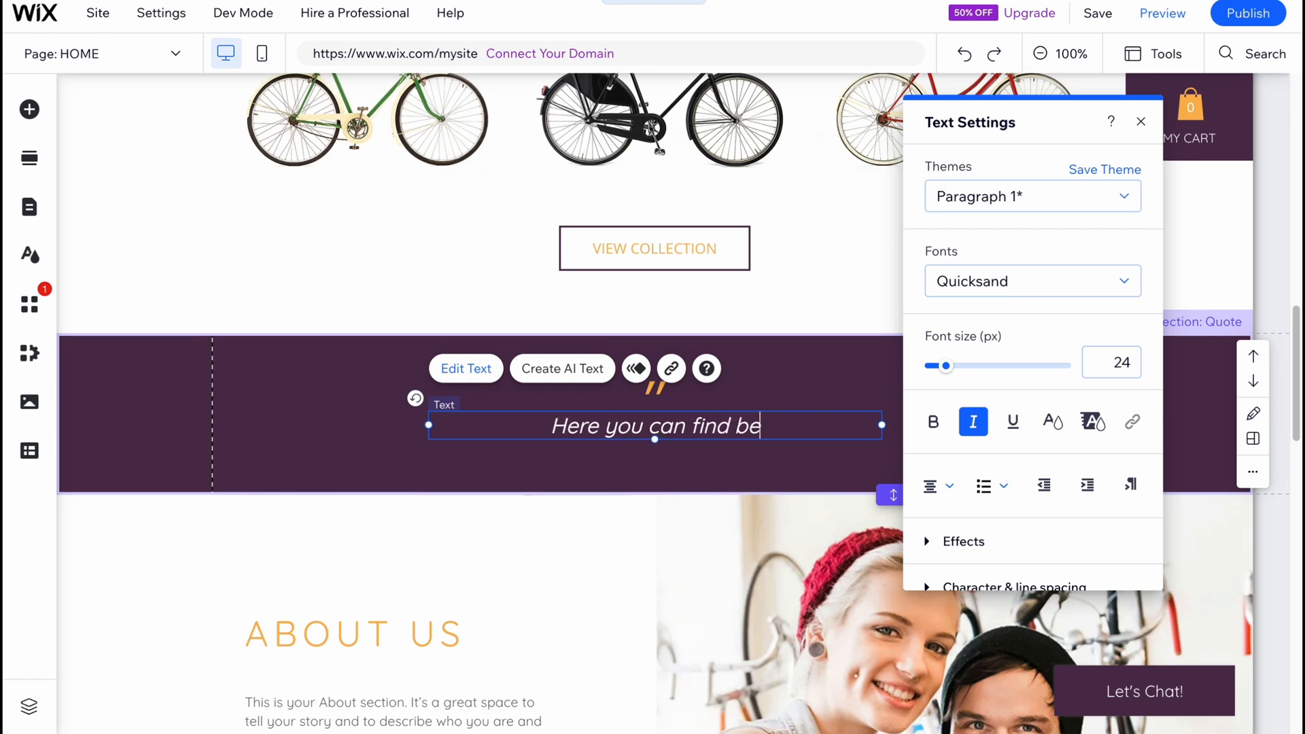
pyautogui.write('st b')
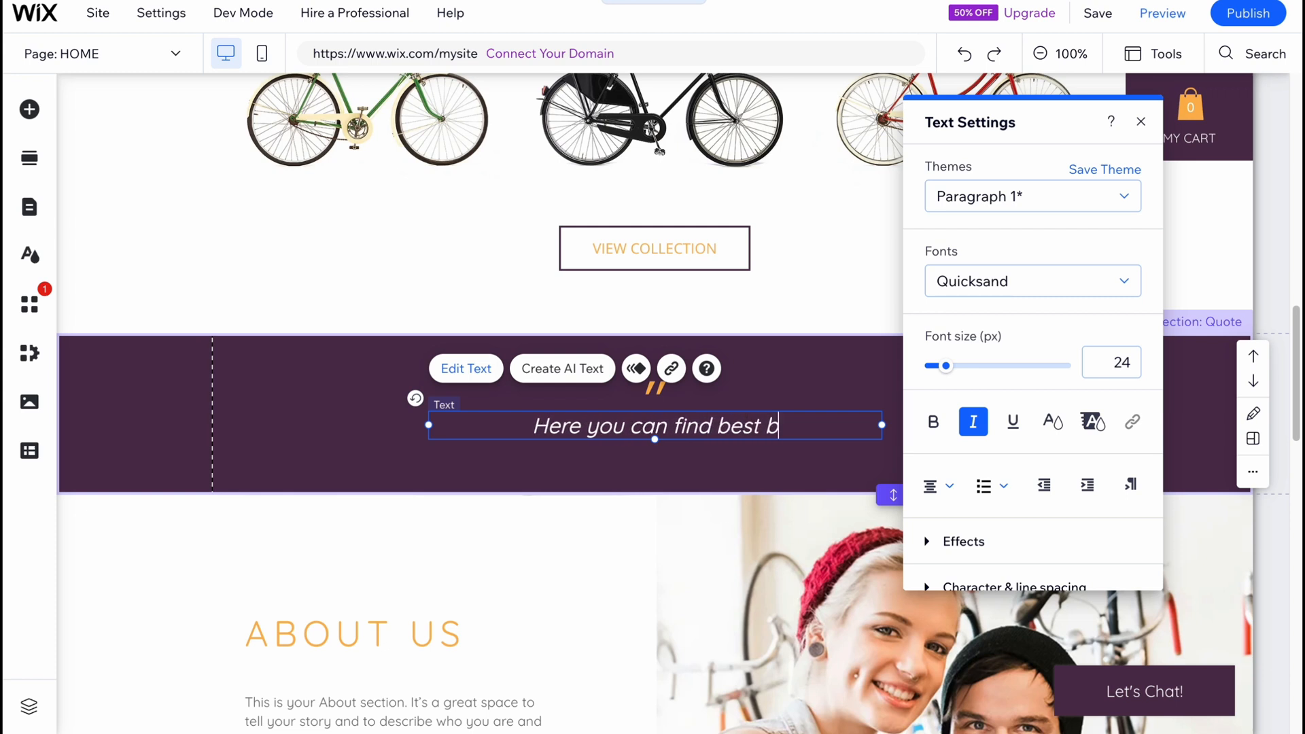
pyautogui.write('icyc')
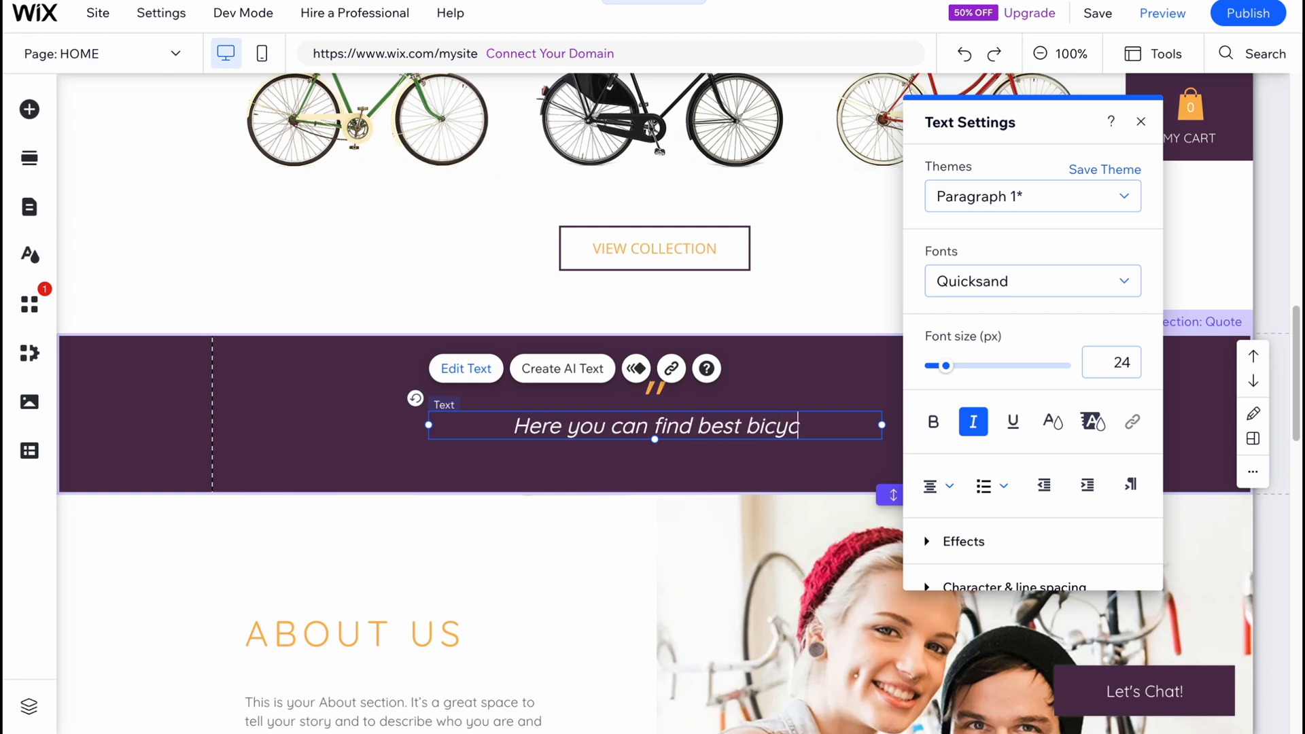
pyautogui.write('les')
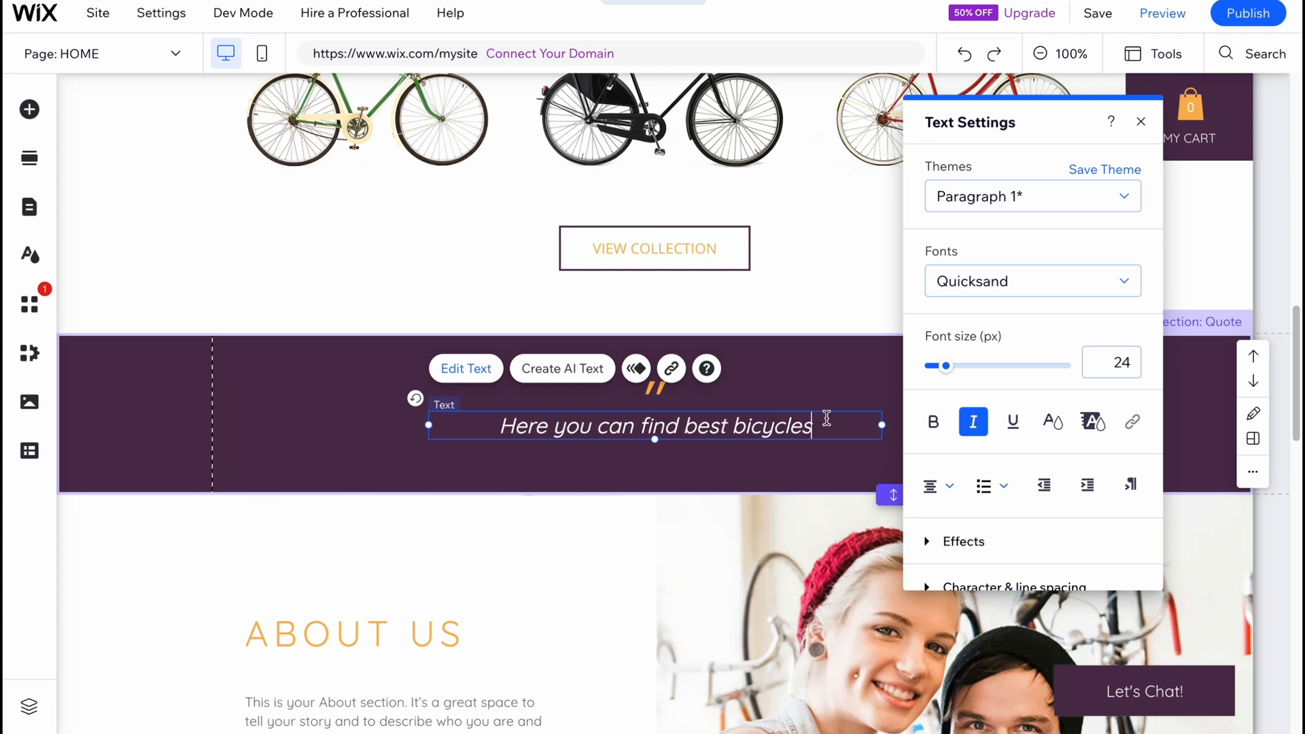
# Delete all the text from the Quote section's paragraph and leave text editing.
pyautogui.moveTo(826, 418); pyautogui.dragTo(280, 425)
pyautogui.press('BackSpace')
pyautogui.press('BackSpace')
pyautogui.press('BackSpace')
pyautogui.press('BackSpace')
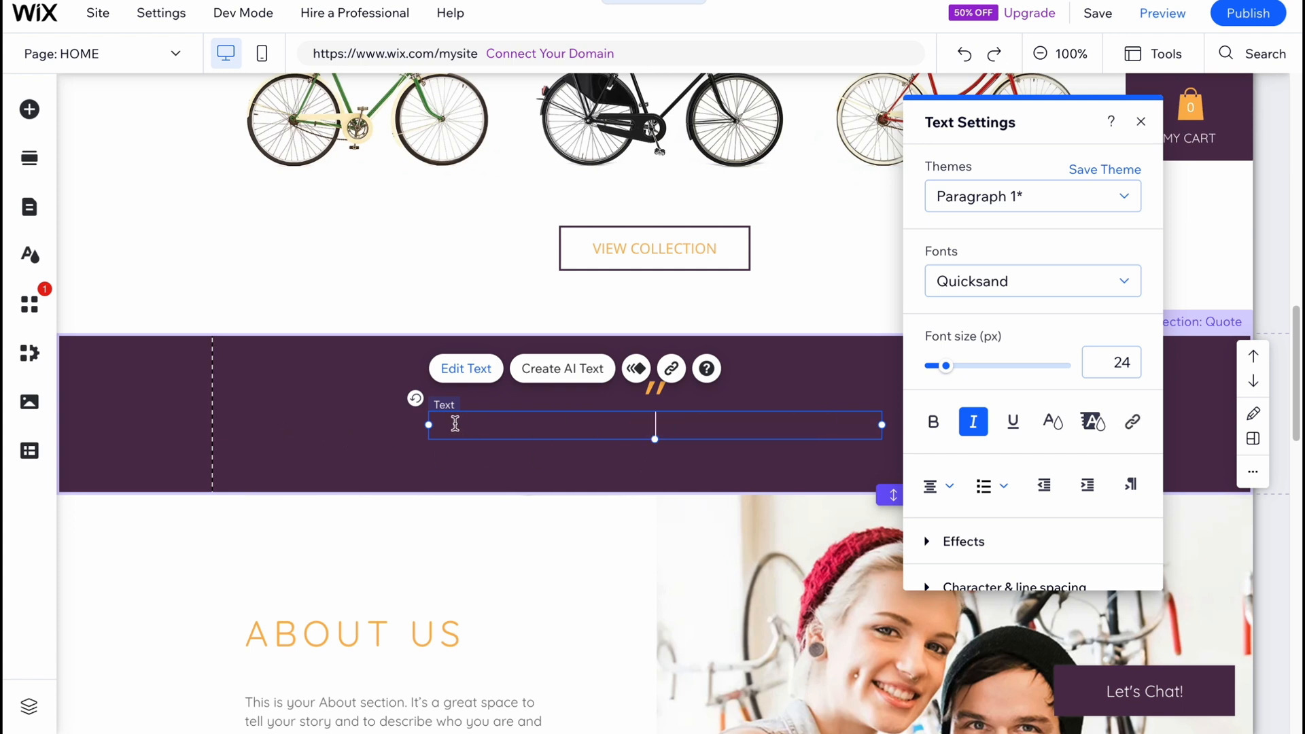
pyautogui.click(851, 401)
pyautogui.scroll(-5, 849, 401)
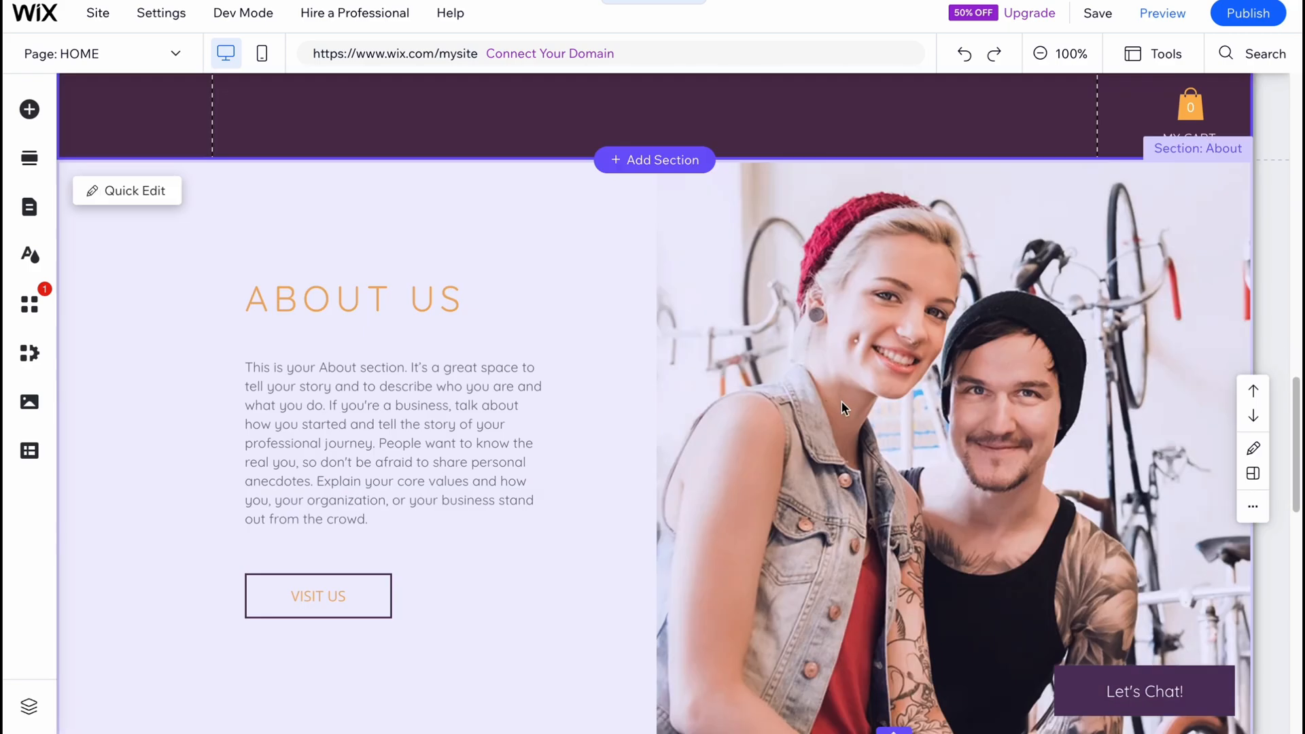
# Save the site under a free Wix.com domain with the address ending "store-1" and close the saved-site dialog.
pyautogui.scroll(6, 751, 408)
pyautogui.click(1096, 15)
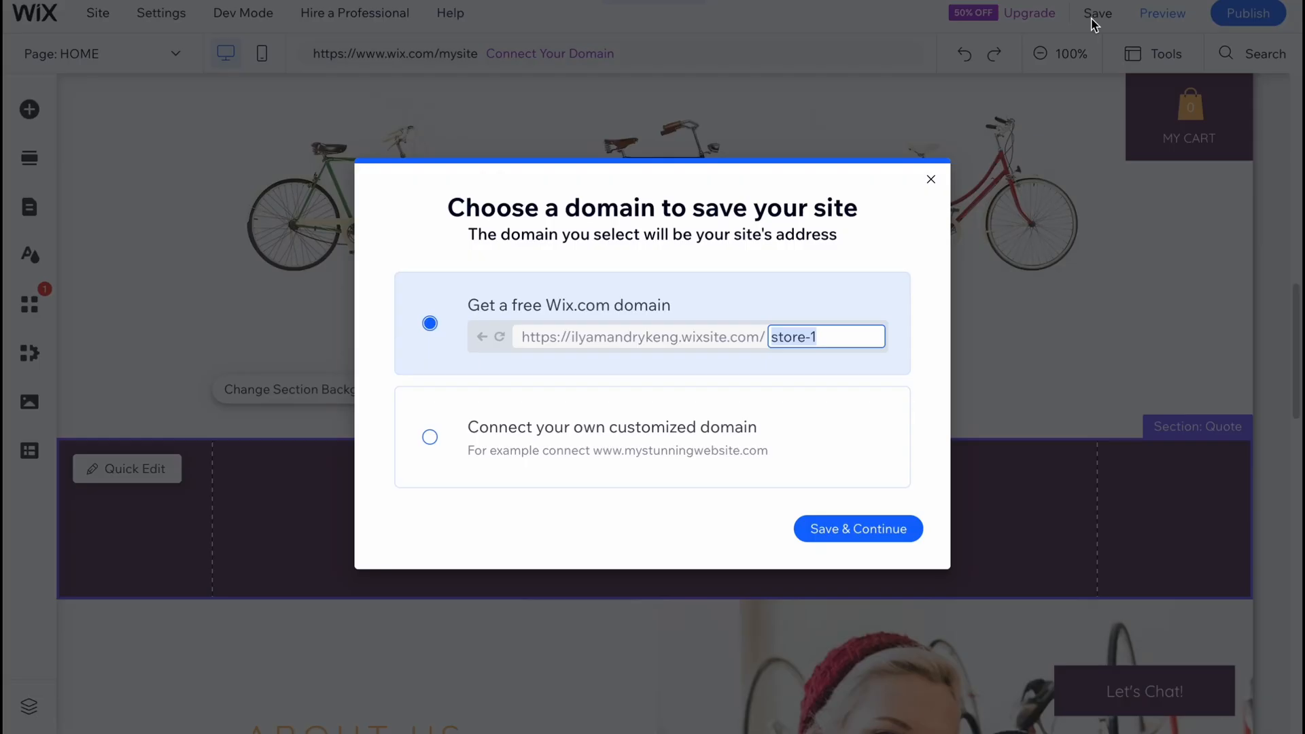
pyautogui.click(818, 533)
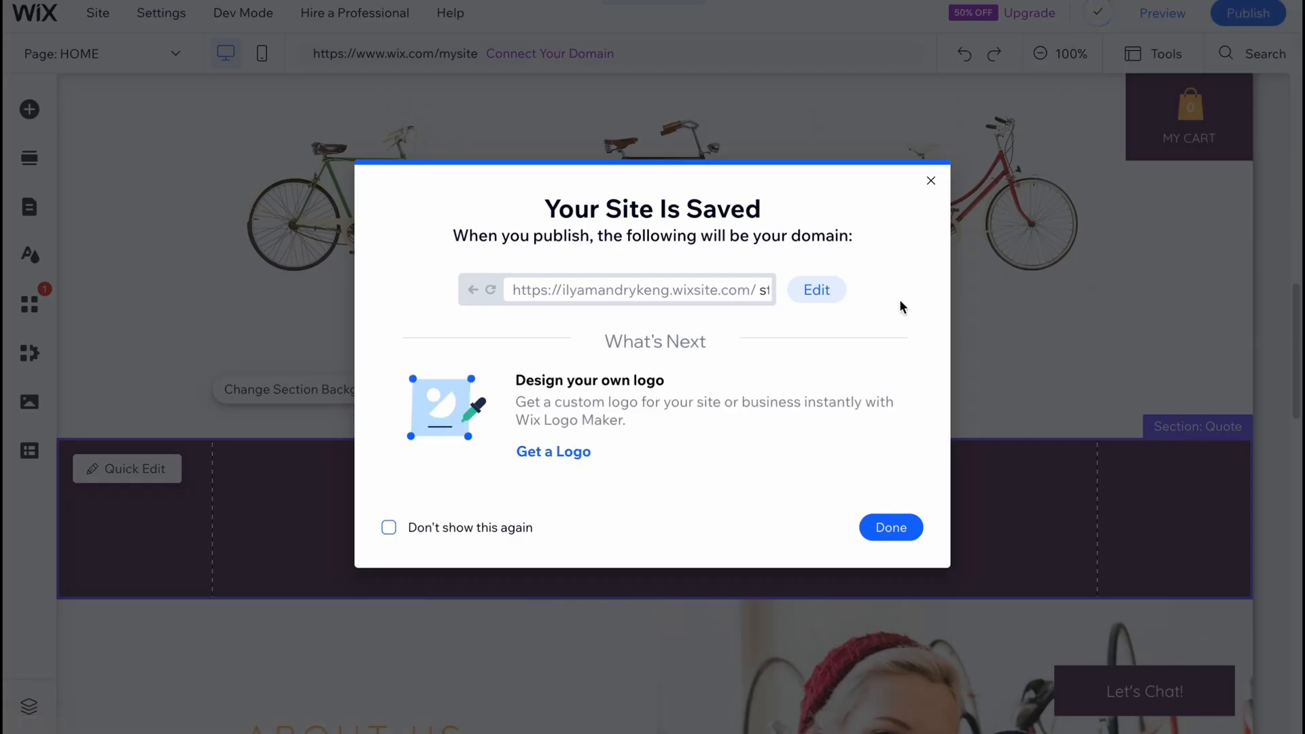
pyautogui.click(944, 171)
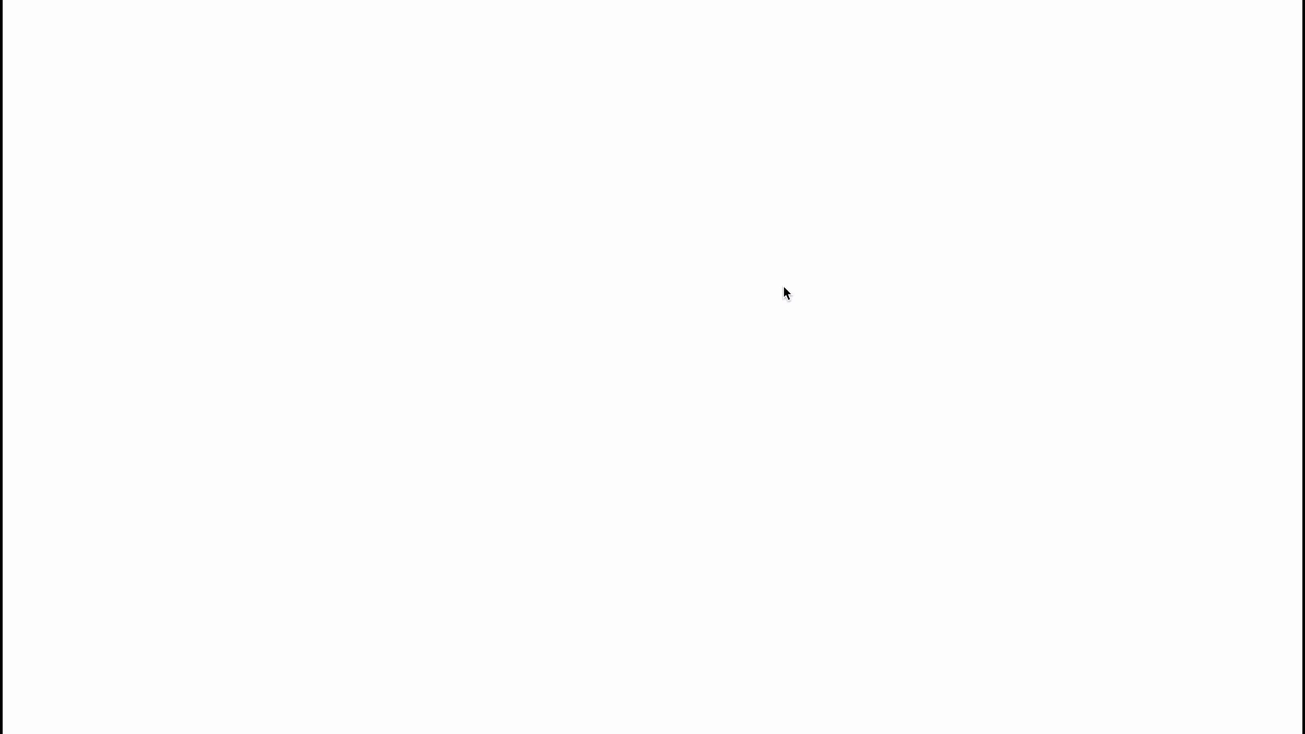
# Look over the published home page, and close the publishing confirmation and mobile-editing dialogs in the editor.
pyautogui.scroll(-9, 611, 354)
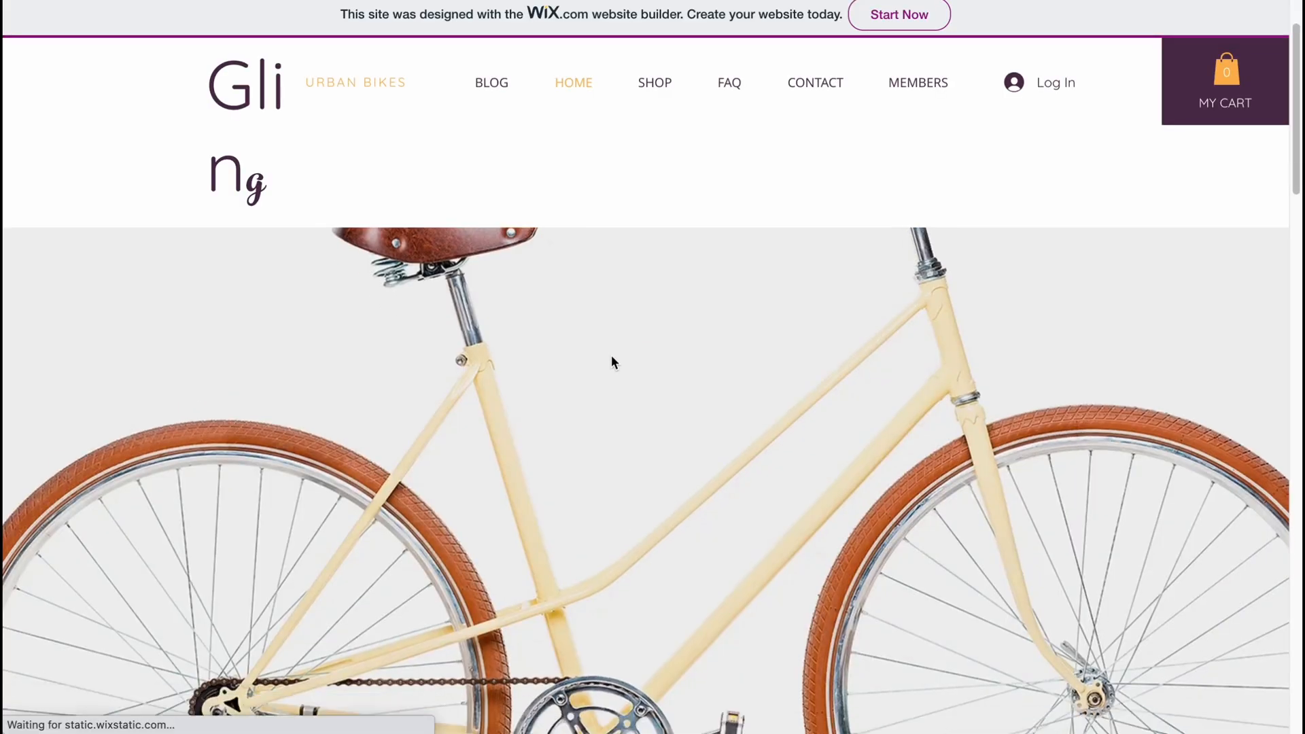
pyautogui.scroll(10, 606, 367)
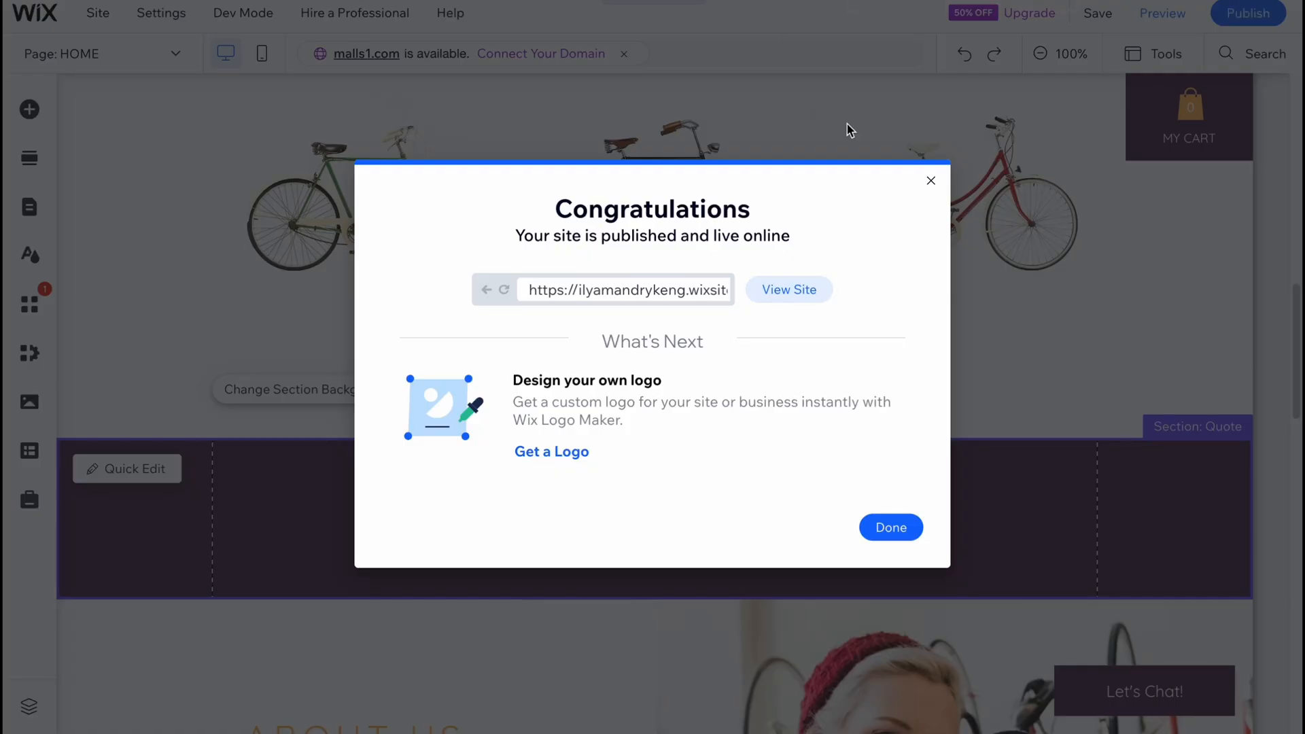
pyautogui.click(929, 178)
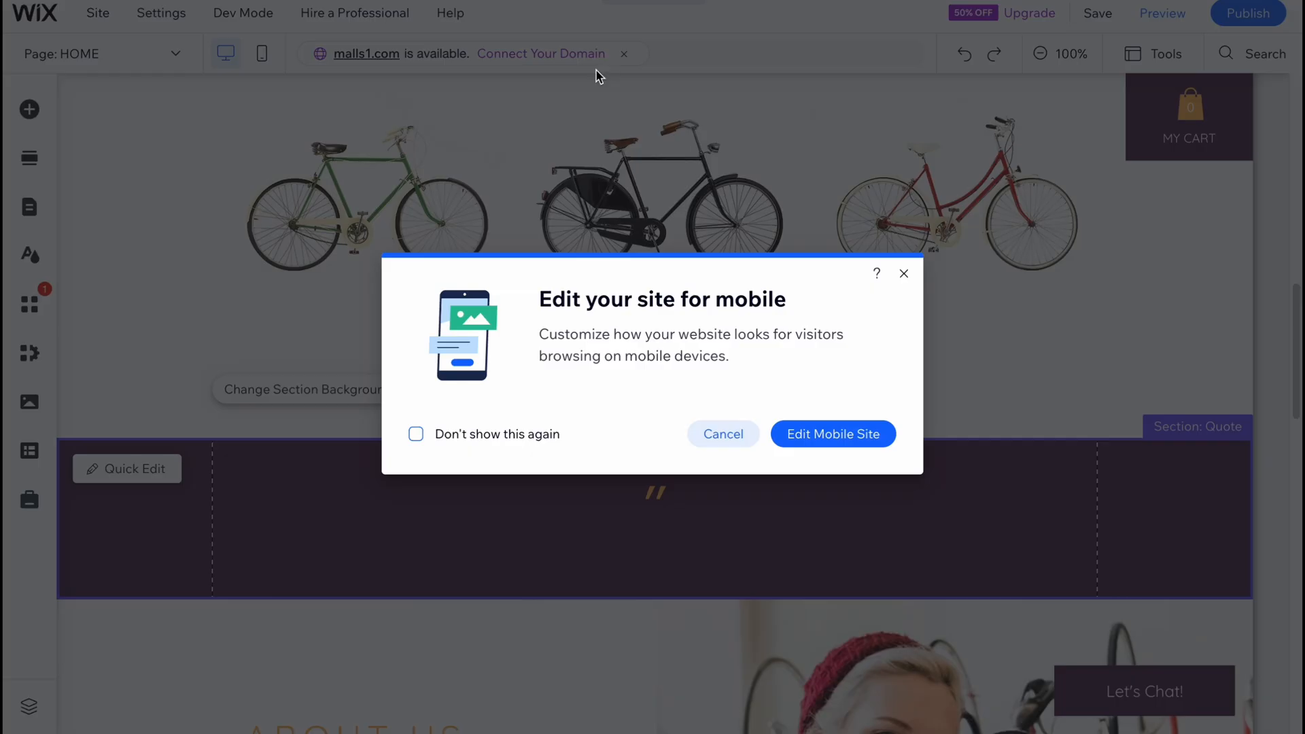
pyautogui.click(904, 273)
# Switch to the site dashboard, open the Business and eCommerce Plans comparison, and examine the discounts on offer.
pyautogui.click(70, 24)
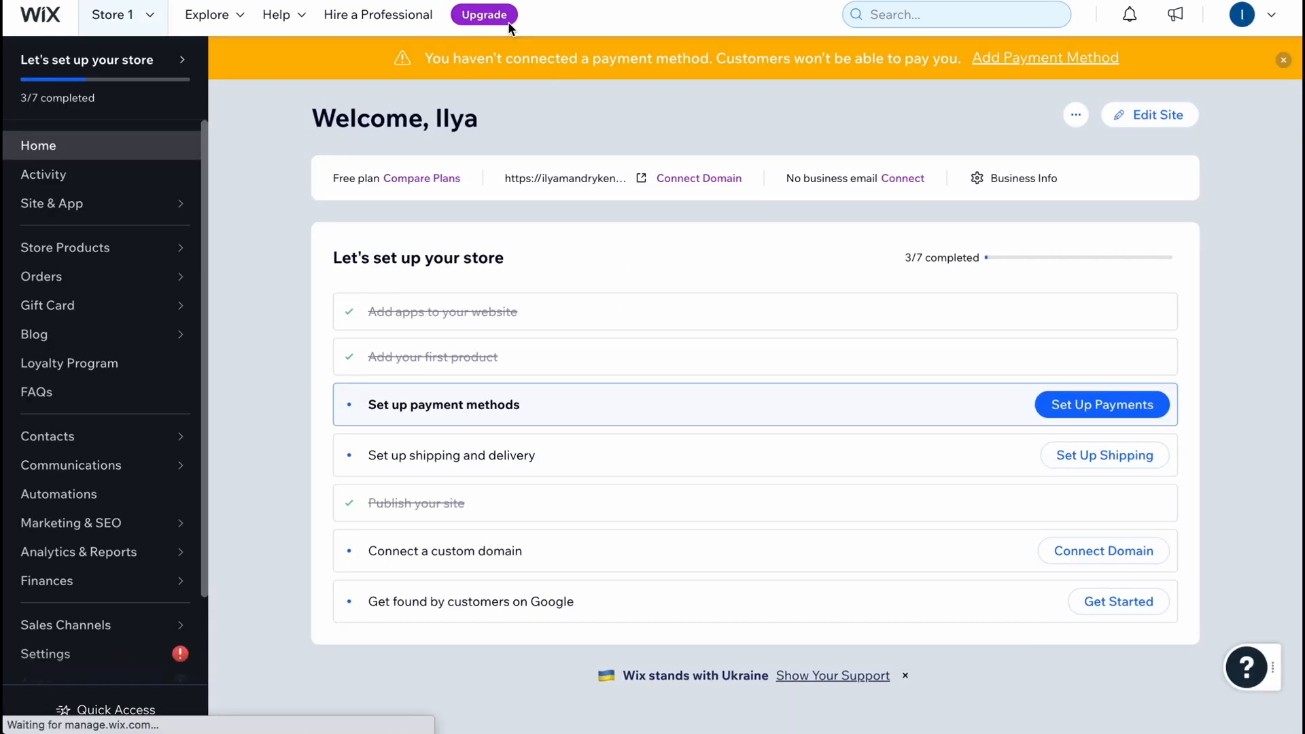
pyautogui.click(507, 21)
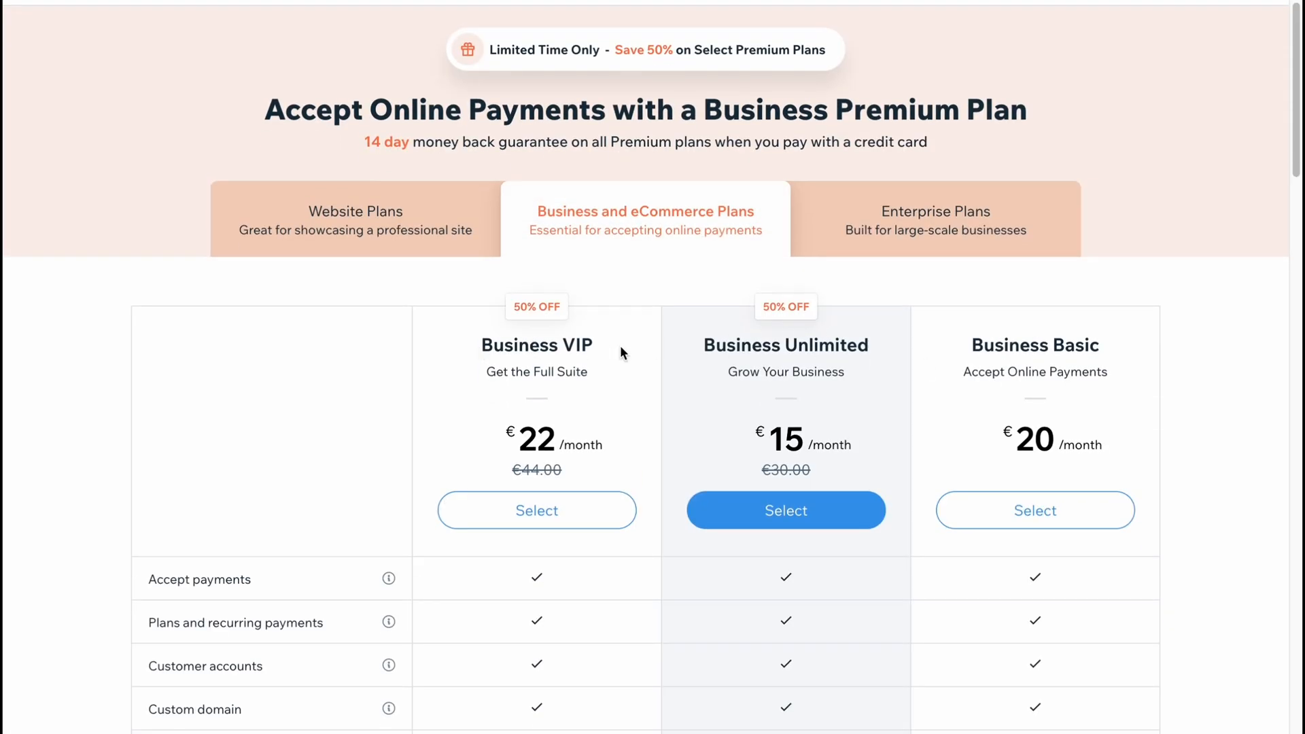
pyautogui.scroll(-2, 890, 390)
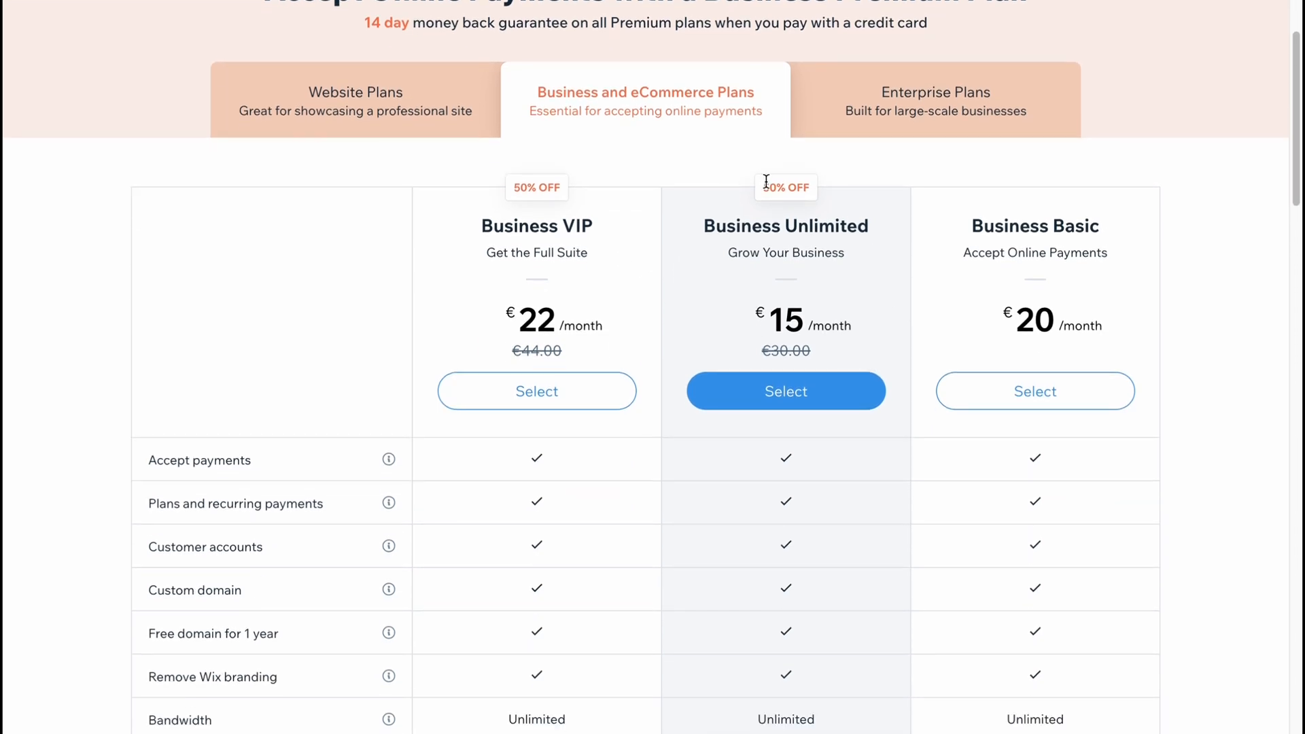
pyautogui.click(826, 189)
pyautogui.moveTo(765, 188); pyautogui.dragTo(851, 187)
pyautogui.scroll(-3, 904, 272)
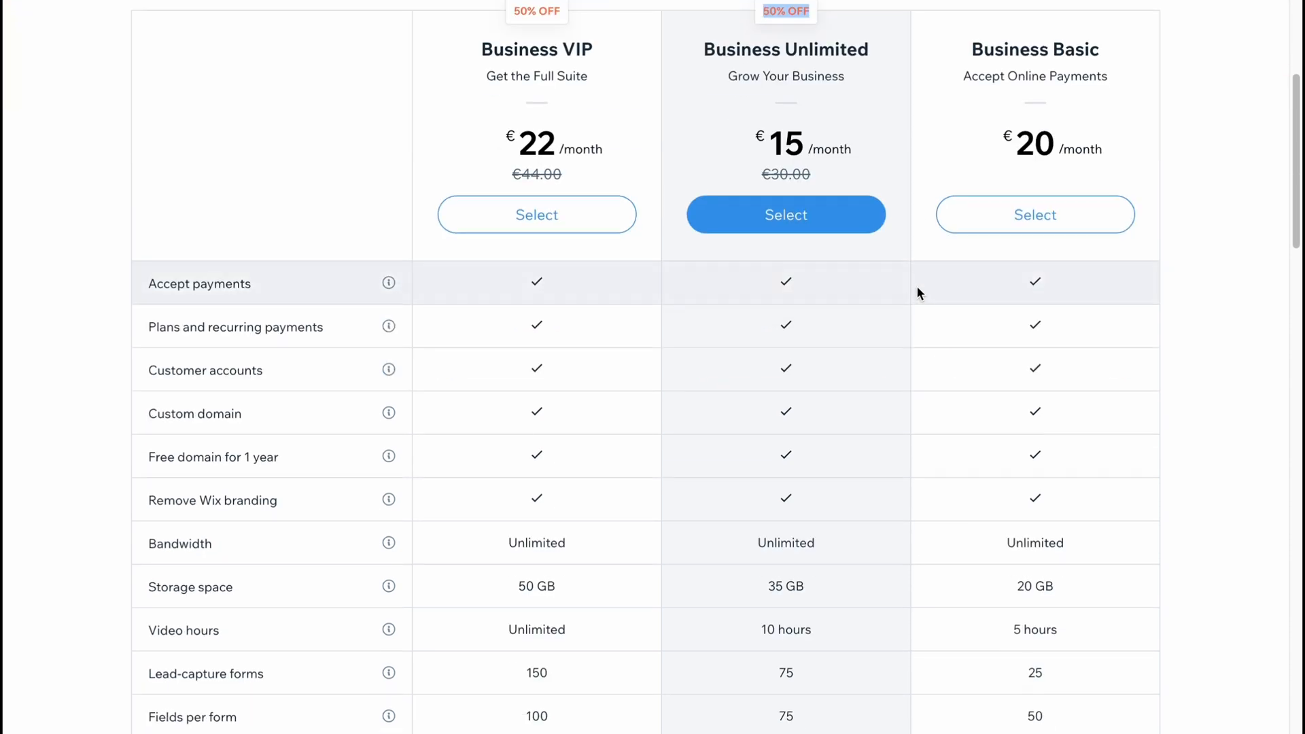
# Compare the current and original monthly prices of the Business Basic, Business Unlimited and Business VIP plans.
pyautogui.moveTo(1016, 144); pyautogui.dragTo(1134, 151)
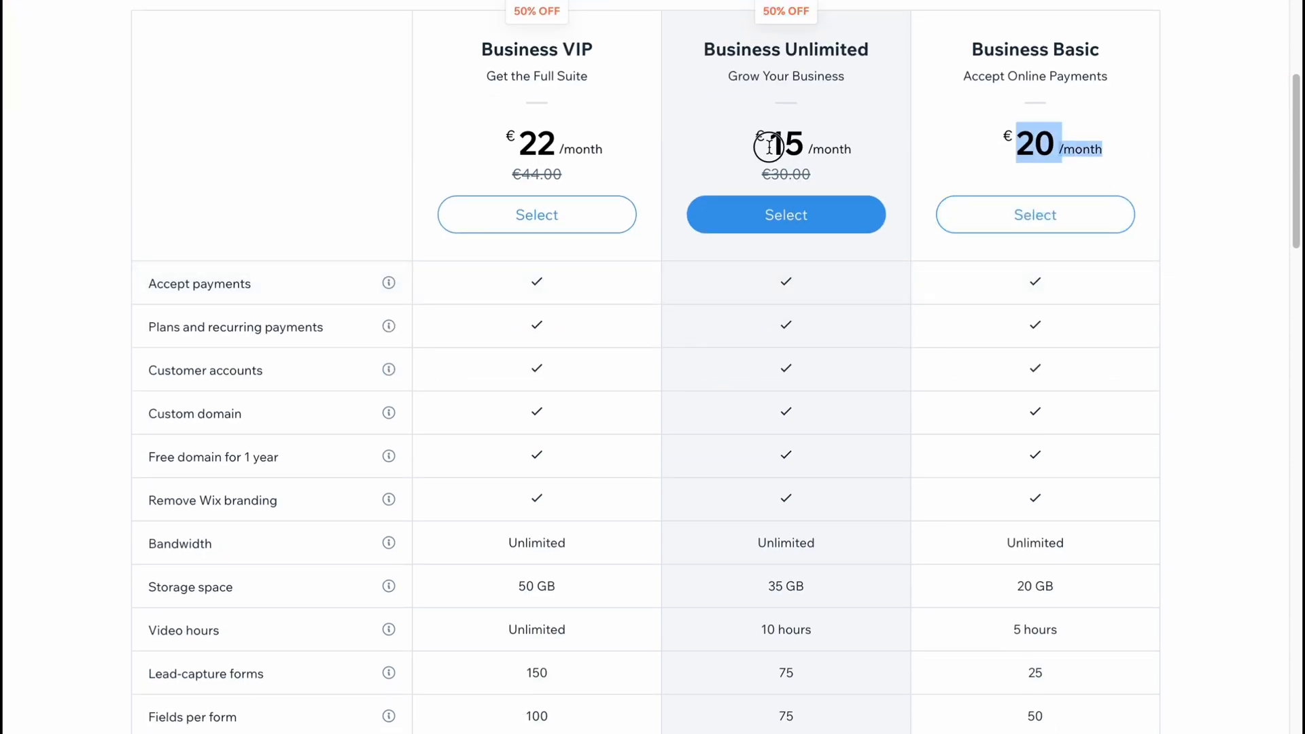
pyautogui.moveTo(765, 139); pyautogui.dragTo(852, 150)
pyautogui.moveTo(756, 173); pyautogui.dragTo(816, 174)
pyautogui.moveTo(516, 140); pyautogui.dragTo(604, 151)
pyautogui.moveTo(514, 175); pyautogui.dragTo(635, 179)
pyautogui.click(662, 140)
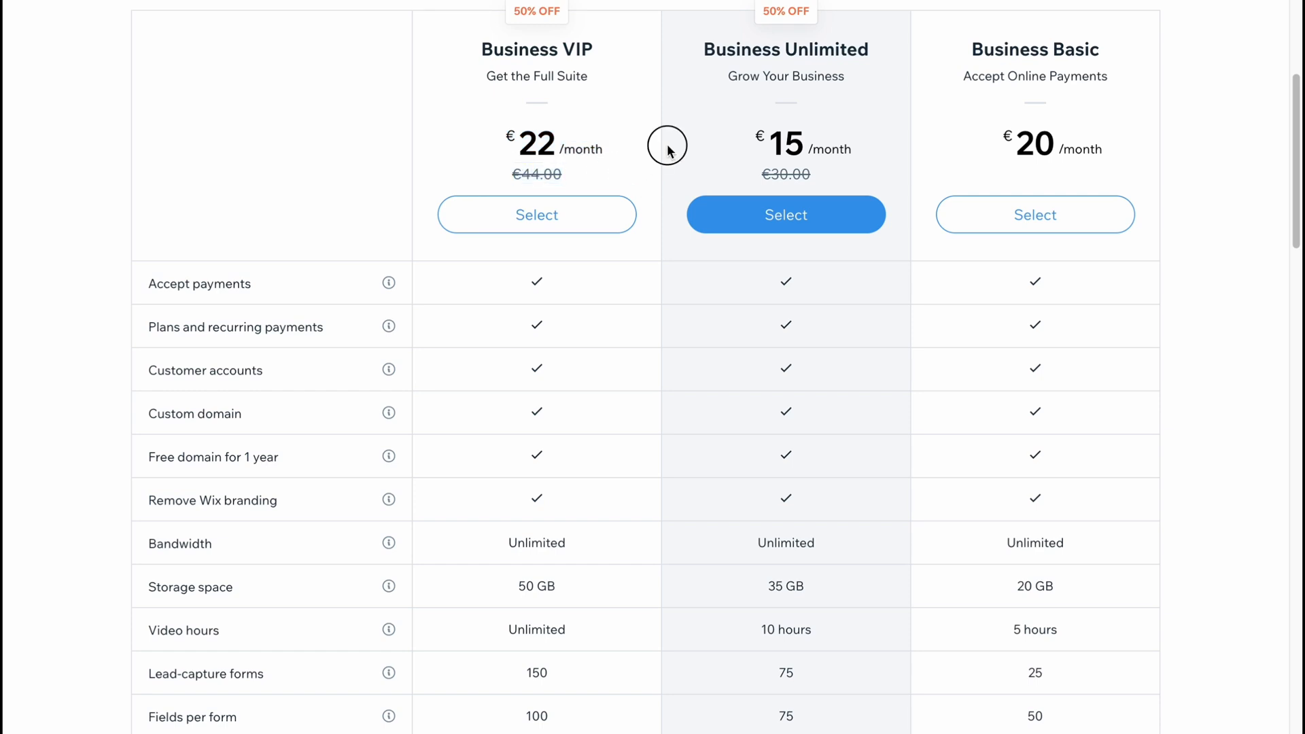
# Examine the features of the three Business plans, including storage space, video hours, forms and customer care.
pyautogui.scroll(-2, 1115, 419)
pyautogui.scroll(-1, 712, 325)
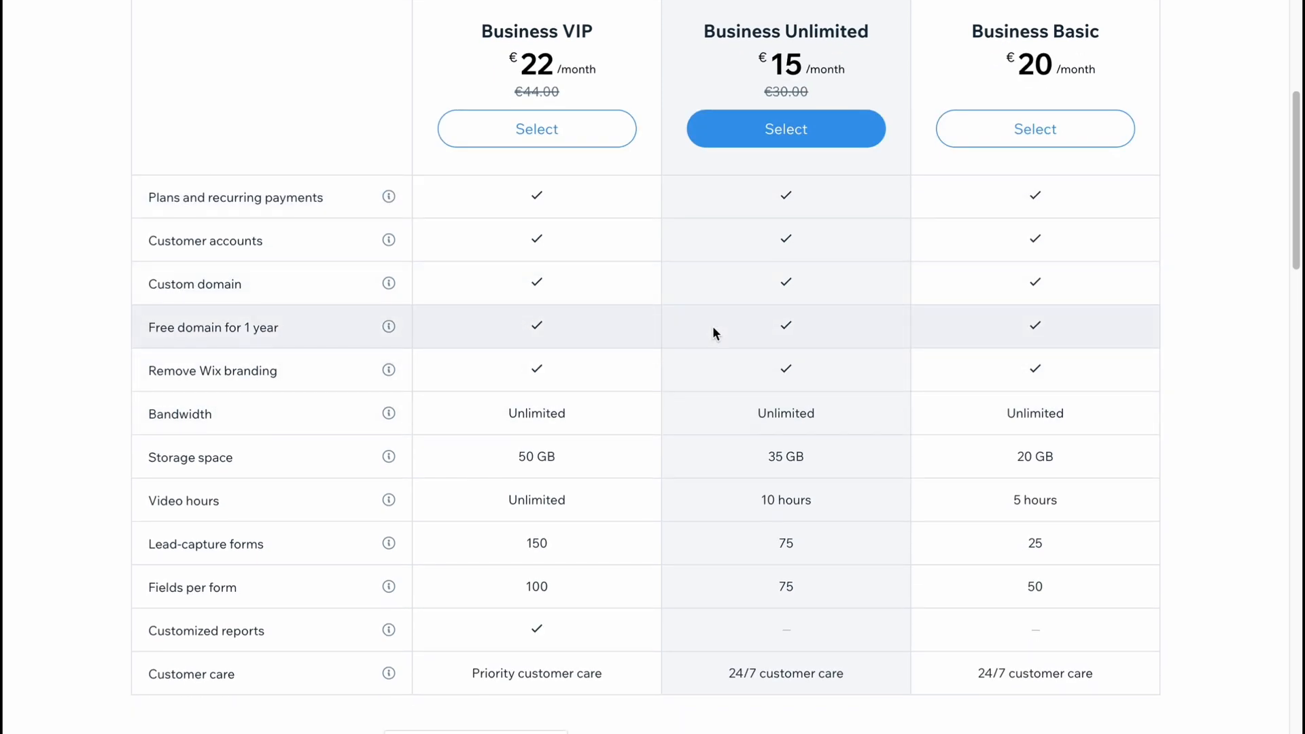
pyautogui.scroll(-2, 617, 509)
pyautogui.scroll(10, 617, 507)
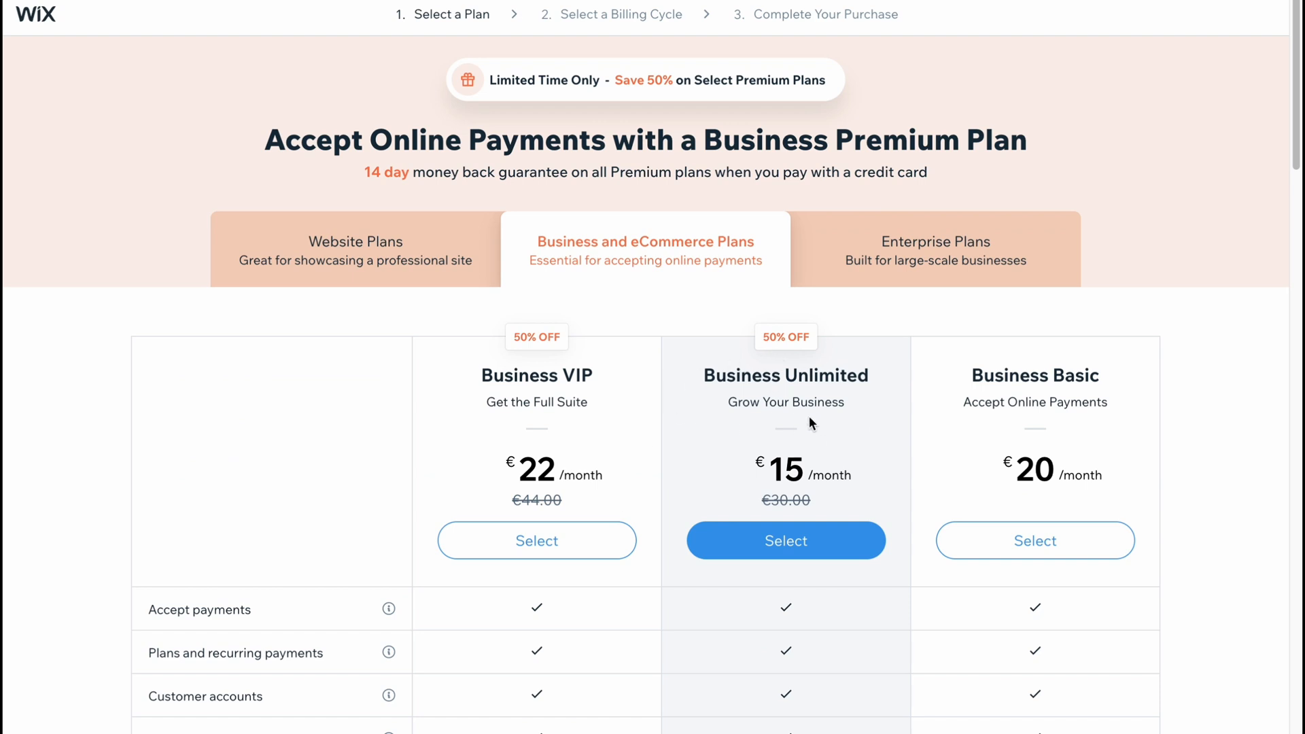
pyautogui.scroll(-1, 809, 416)
pyautogui.scroll(-2, 809, 418)
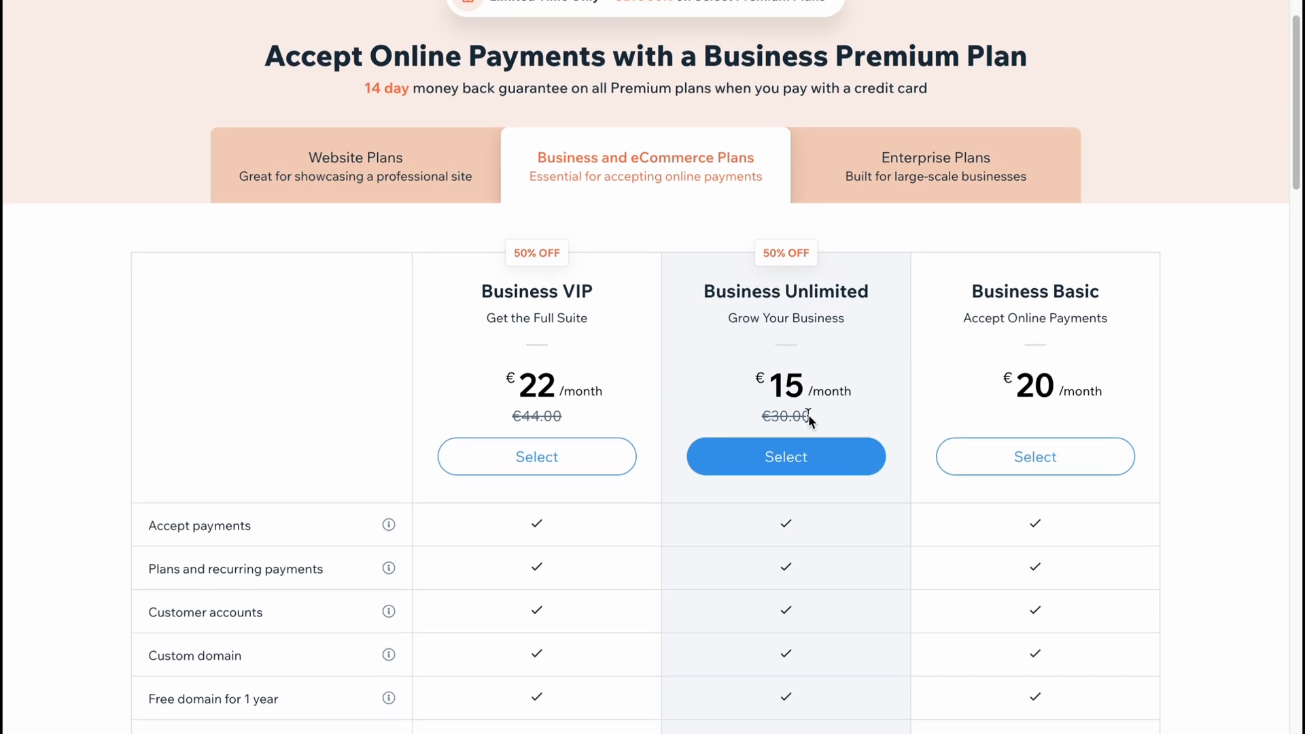
pyautogui.scroll(-2, 775, 440)
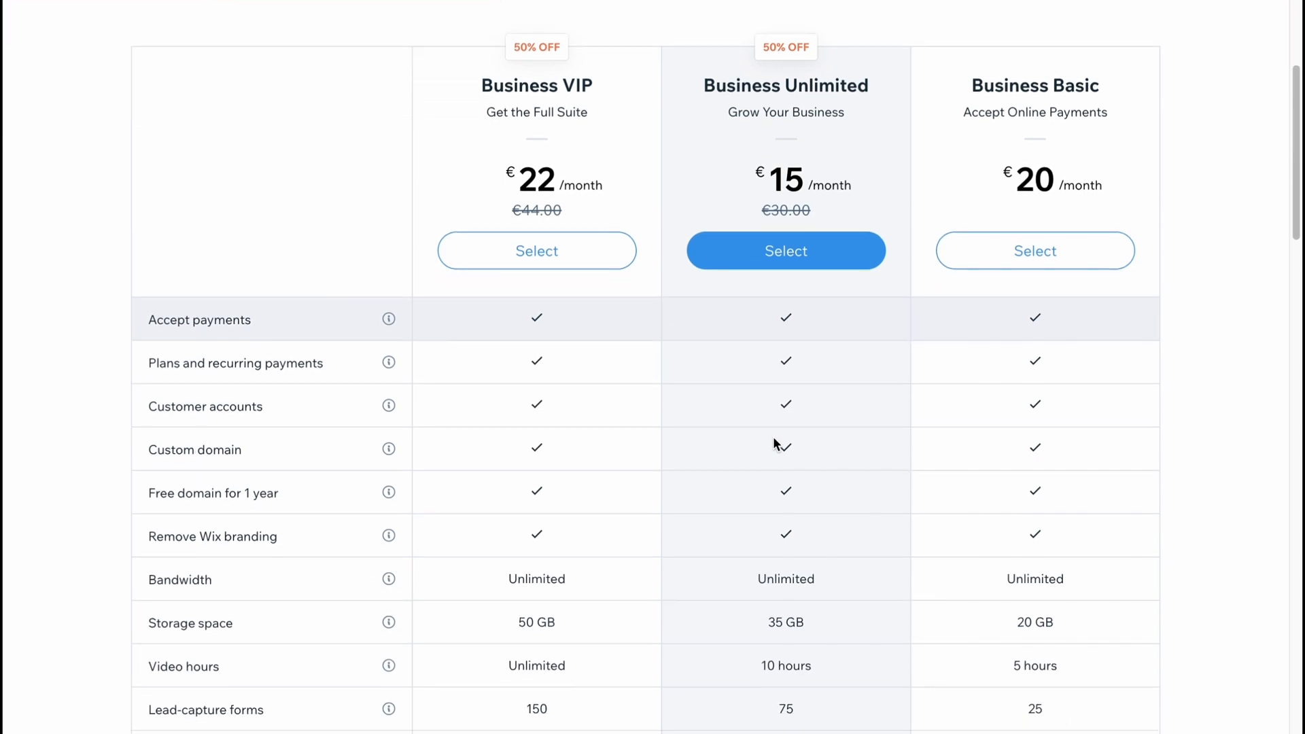
pyautogui.scroll(-3, 777, 438)
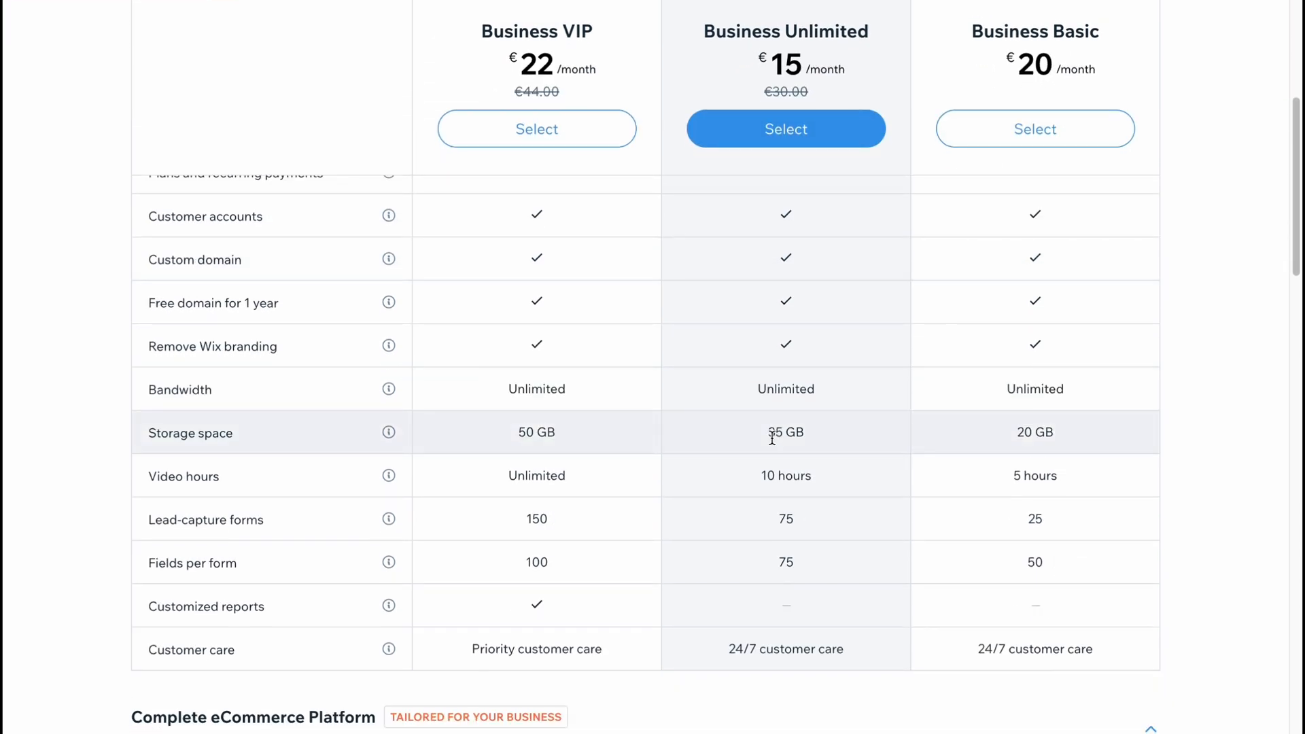
pyautogui.scroll(6, 773, 441)
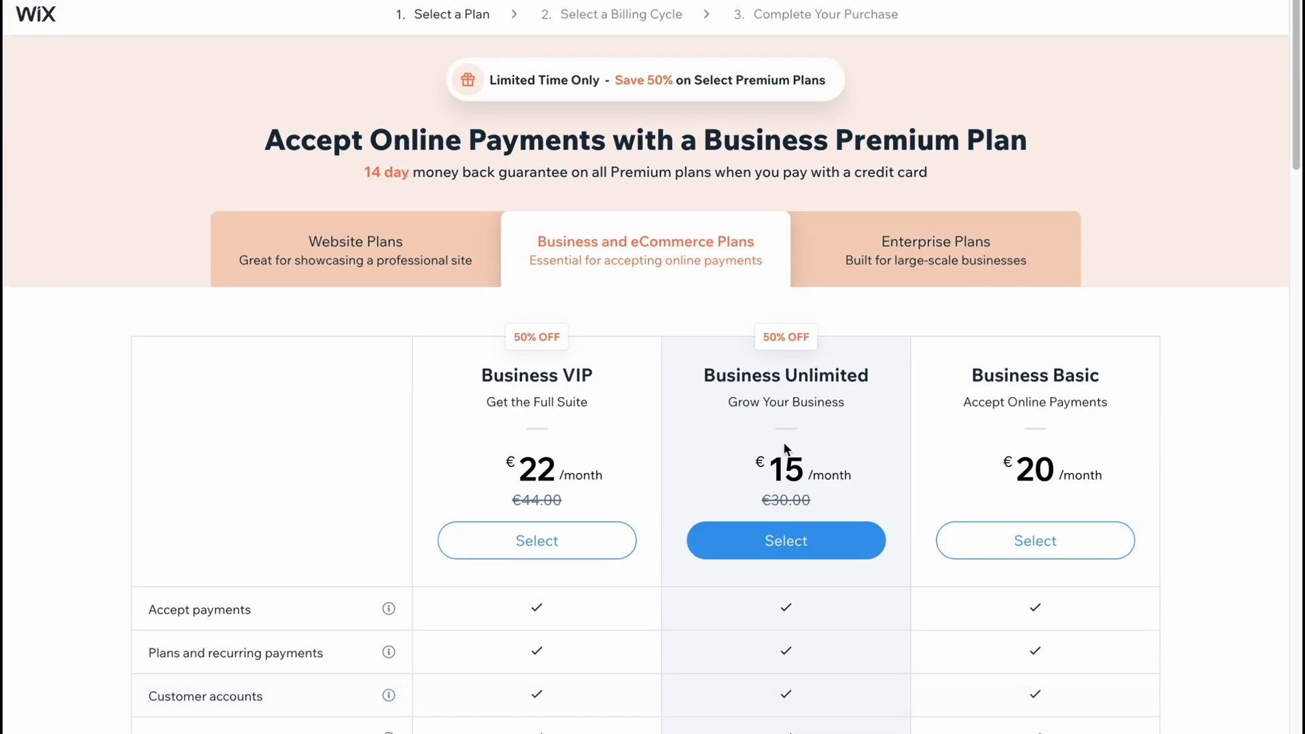